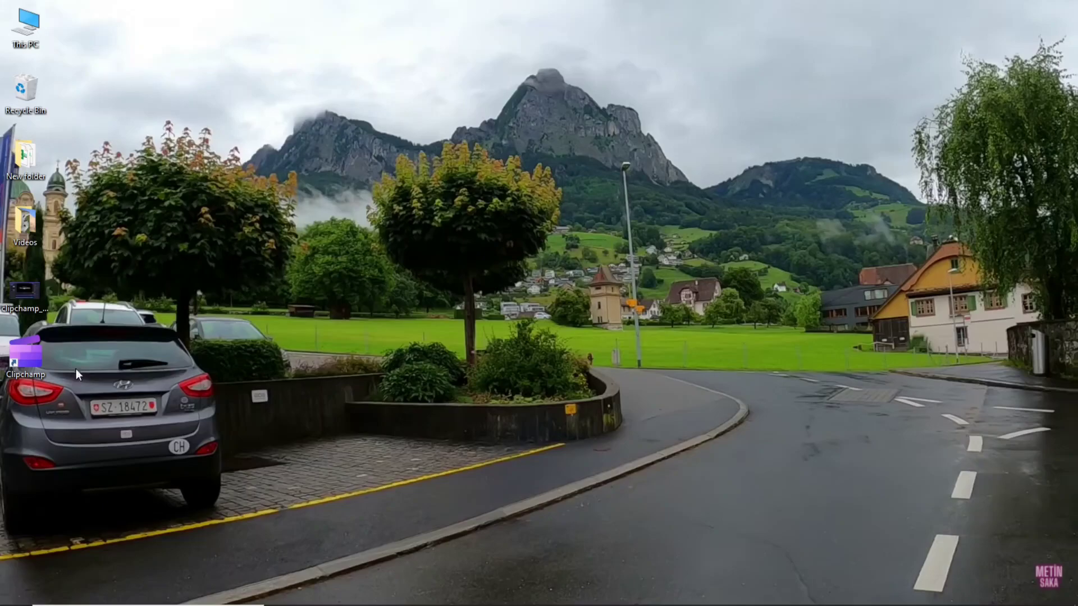
# Step: Open Clipchamp and create a new video from scratch
pyautogui.doubleClick(25, 365)
pyautogui.click(952, 162)
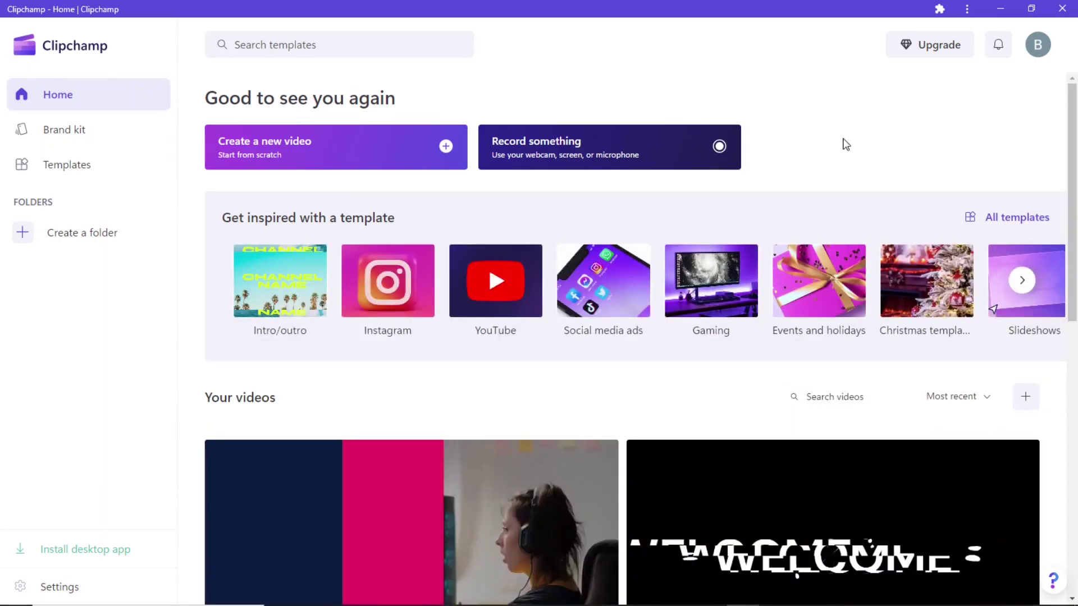
pyautogui.click(293, 155)
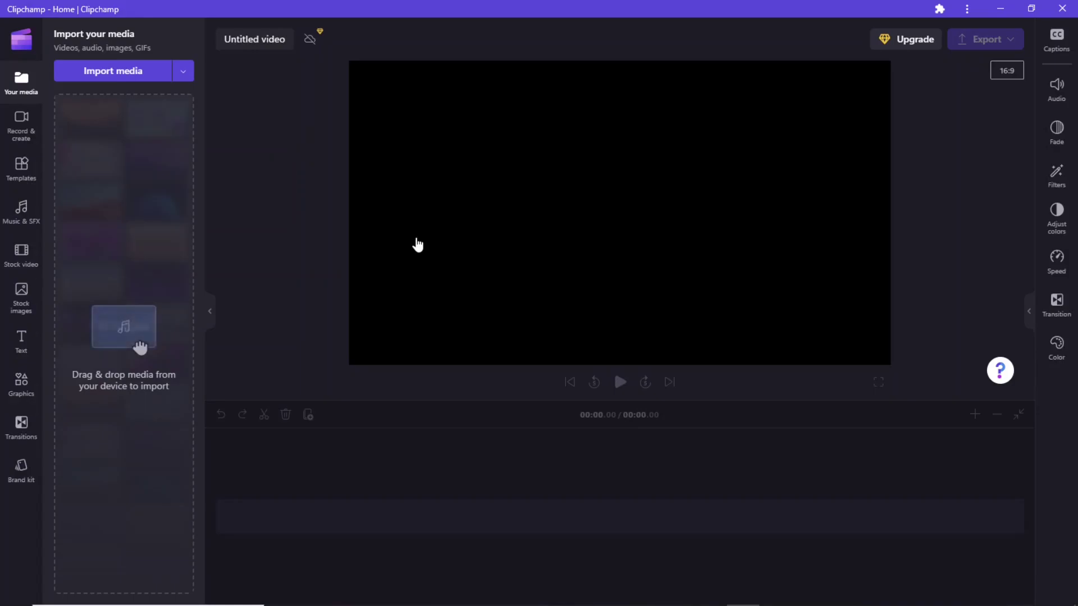
# Step: Search the music and sound effects library for "free", look through the results, and return to the category overview
pyautogui.click(24, 213)
pyautogui.click(106, 63)
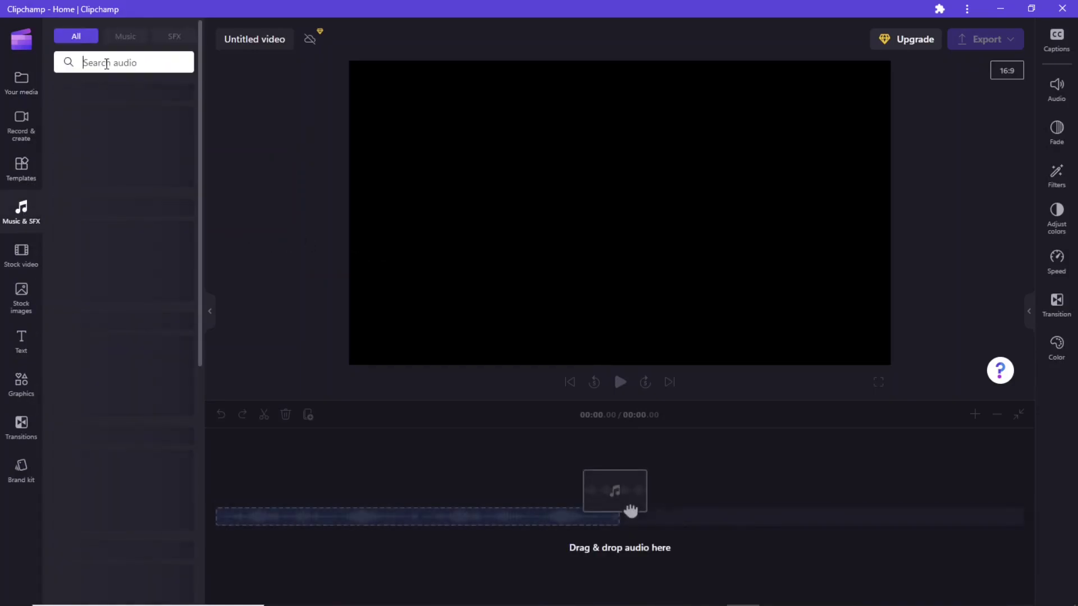
pyautogui.write('free')
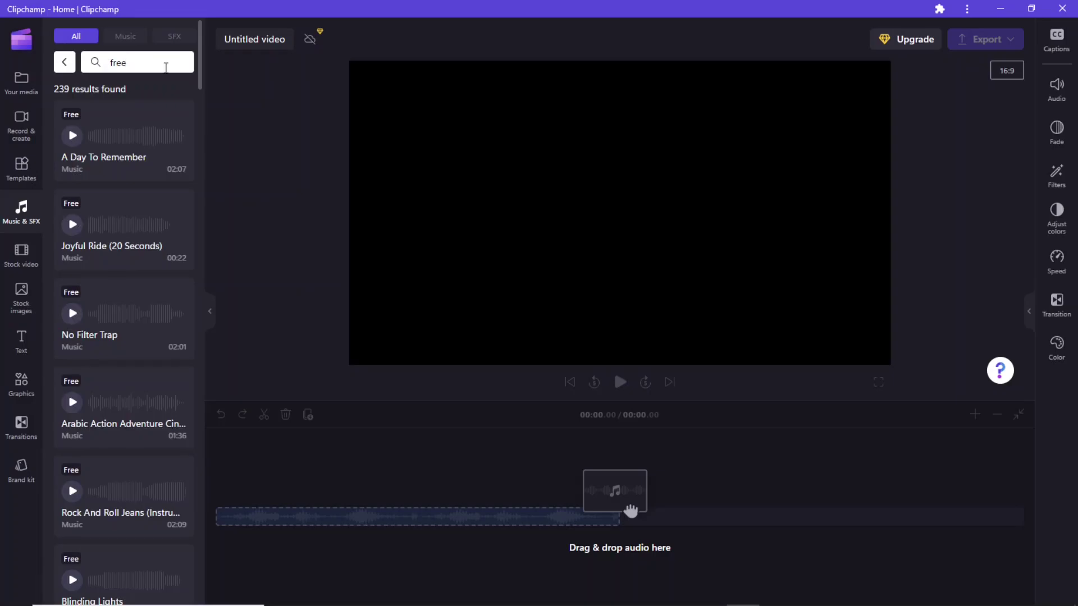
pyautogui.moveTo(201, 50); pyautogui.dragTo(200, 65)
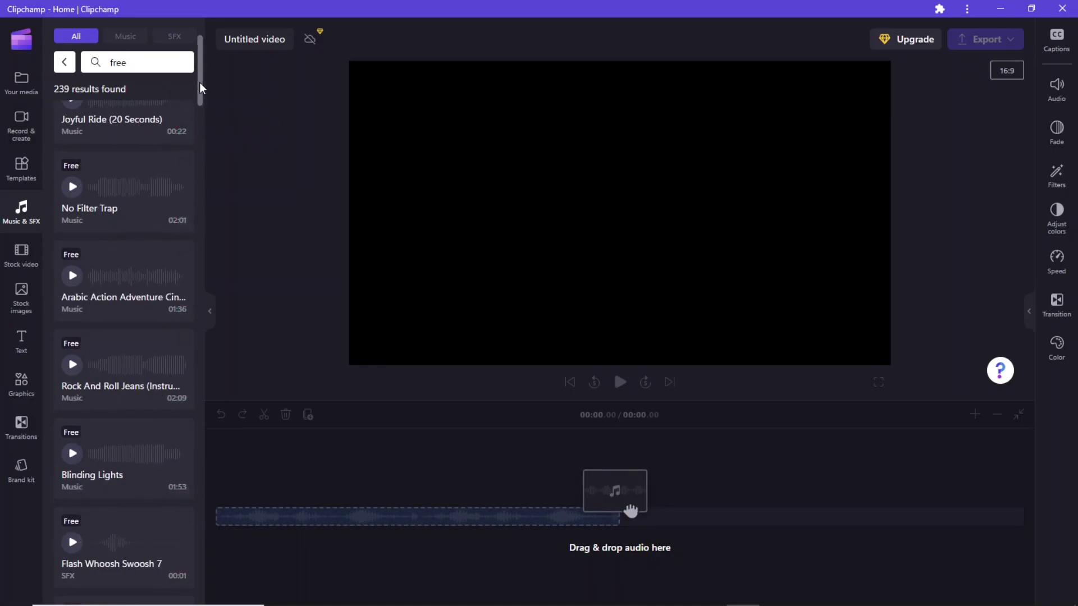
pyautogui.moveTo(200, 82); pyautogui.dragTo(207, 32)
pyautogui.click(64, 61)
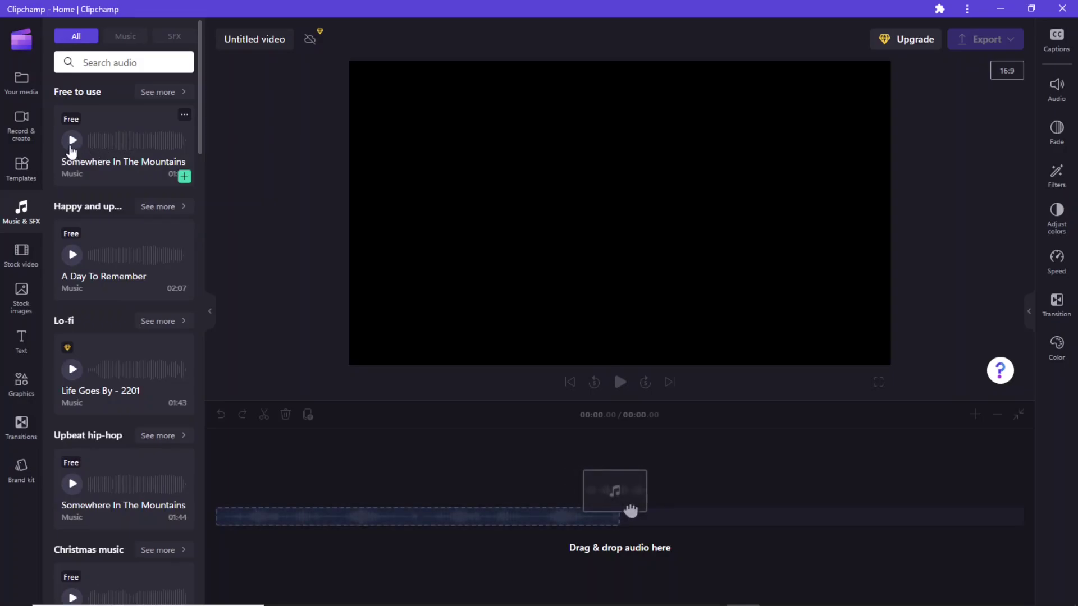
# Step: Preview the free track "Somewhere In The Mountains" and add it to the timeline
pyautogui.click(72, 141)
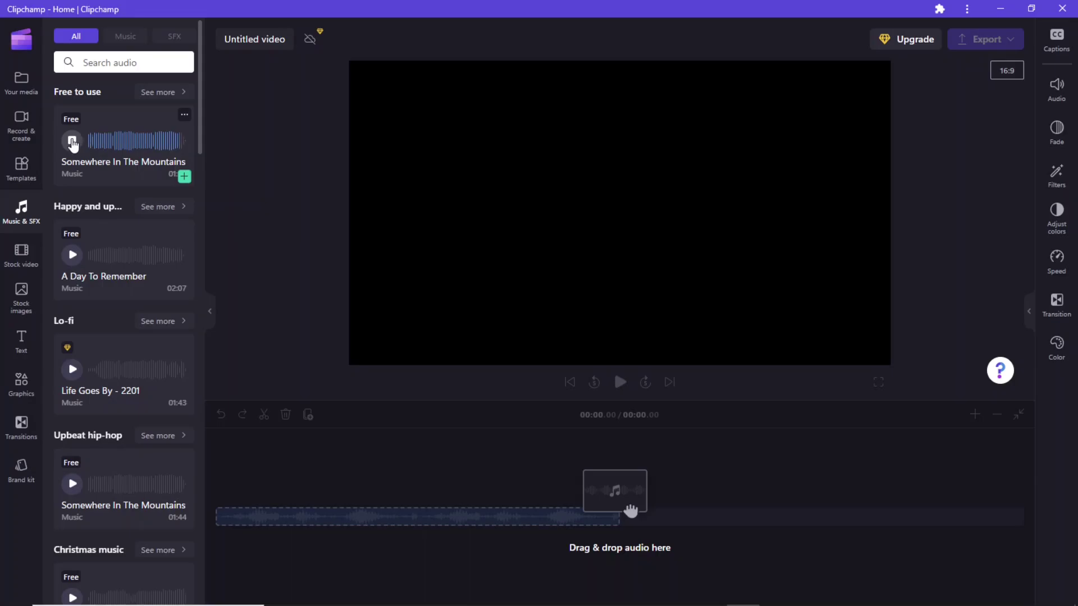
pyautogui.click(71, 140)
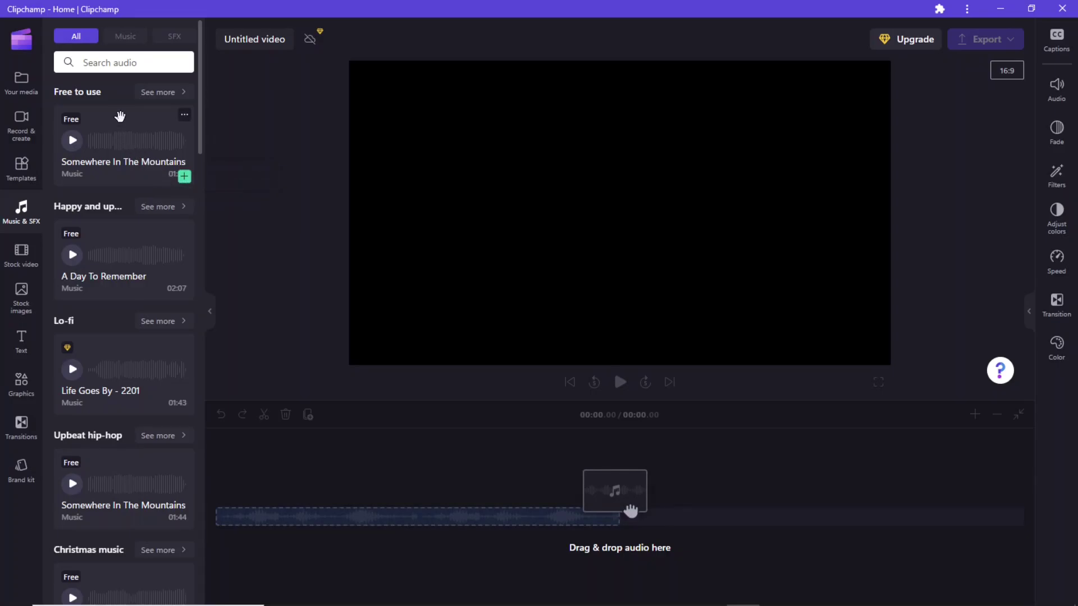
pyautogui.moveTo(120, 117); pyautogui.dragTo(429, 519)
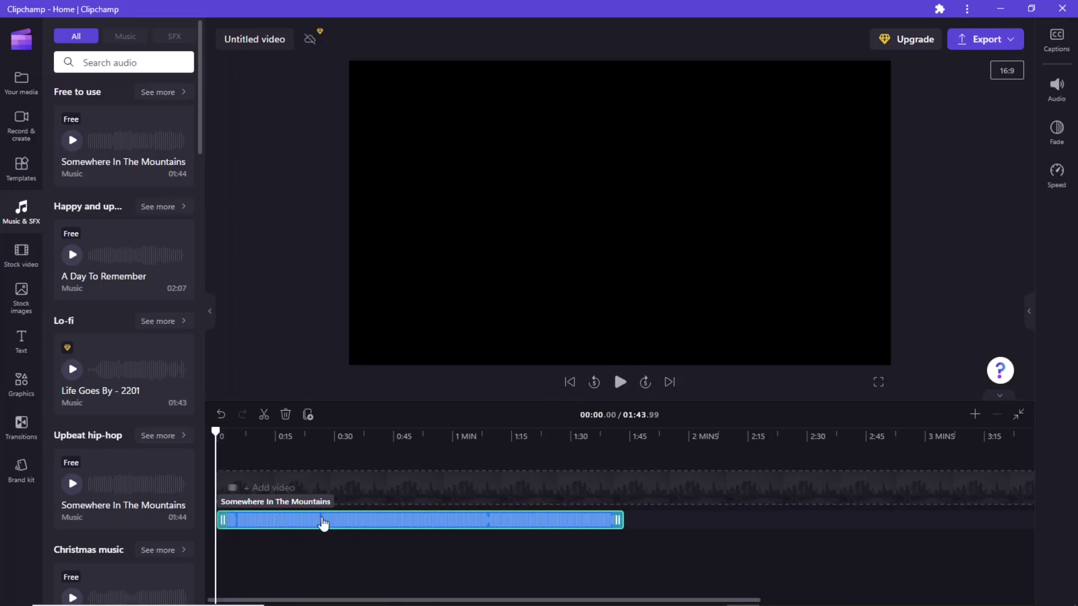
# Step: Enlarge the timeline view and play the music track from its beginning to find a cutting point
pyautogui.click(974, 416)
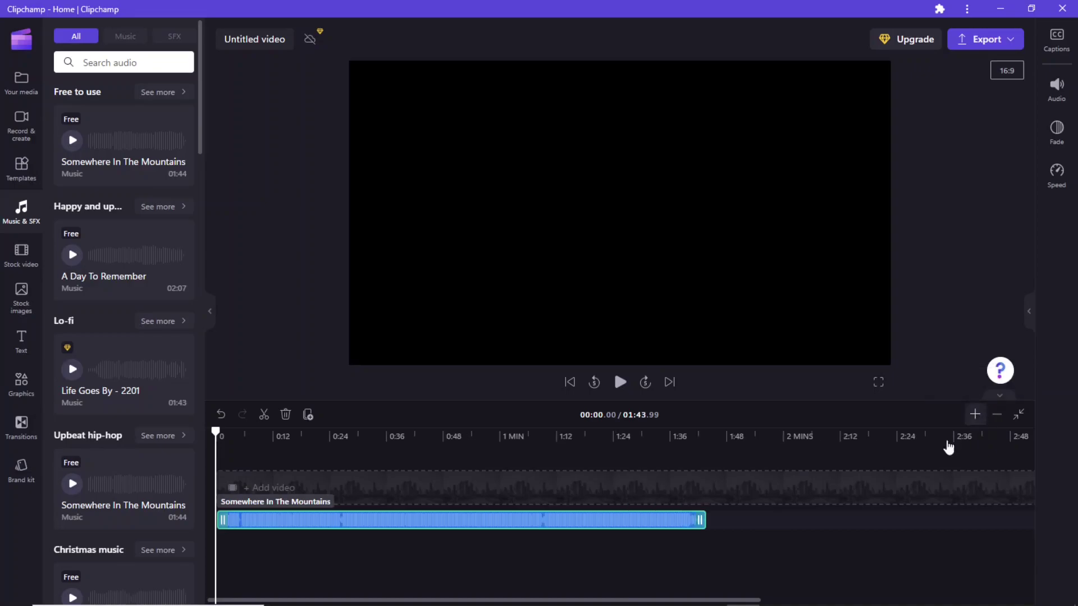
pyautogui.click(974, 415)
pyautogui.click(498, 438)
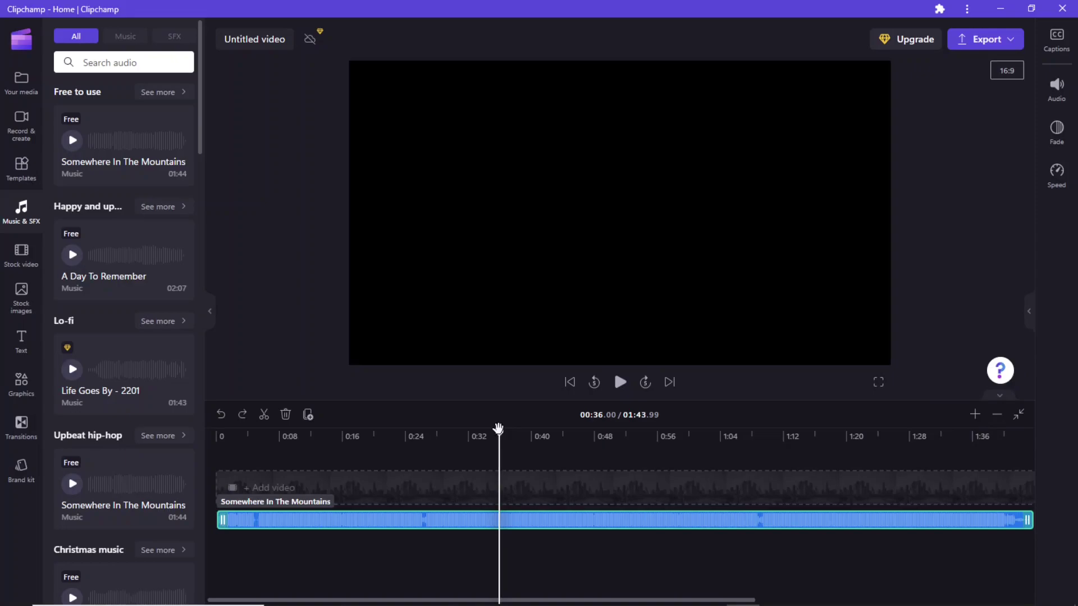
pyautogui.moveTo(498, 444); pyautogui.dragTo(199, 416)
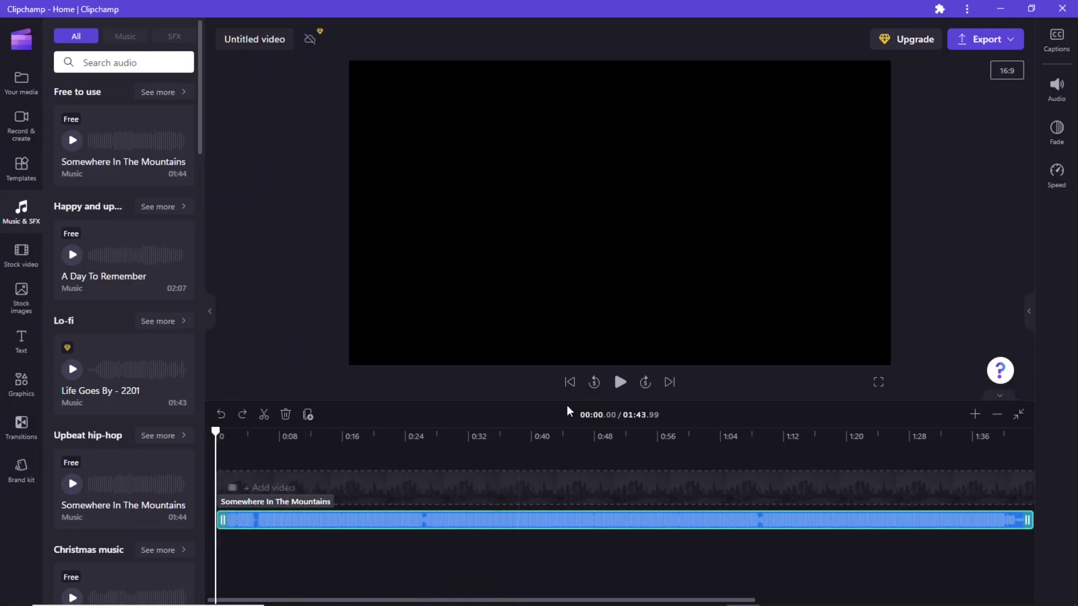
pyautogui.click(622, 384)
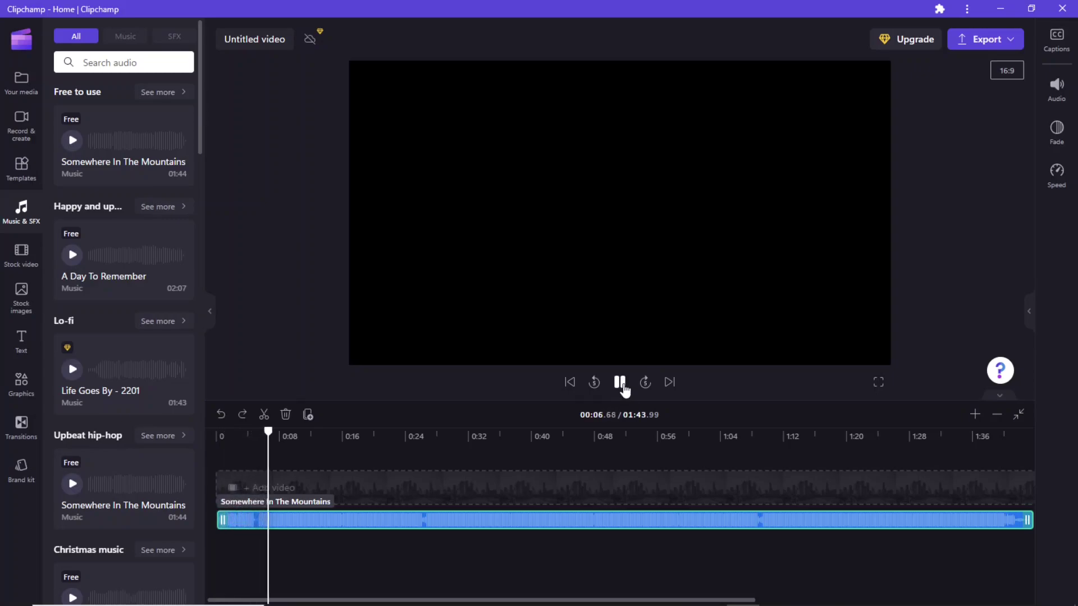
pyautogui.click(620, 382)
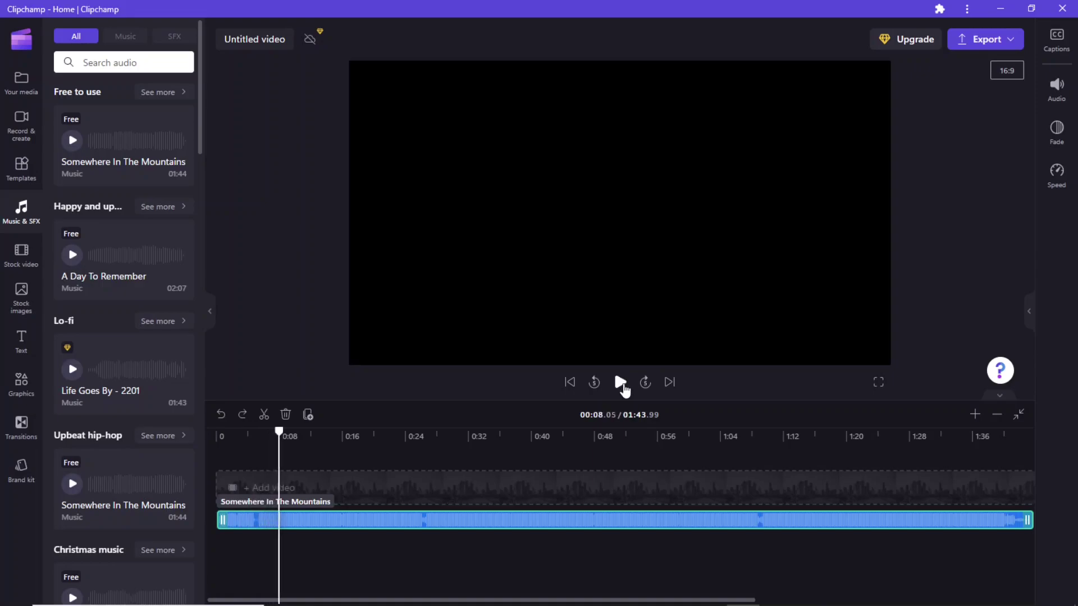
# Step: Trim the end of the music clip back to 5.47 seconds and play the shortened clip from the start
pyautogui.moveTo(279, 432); pyautogui.dragTo(258, 433)
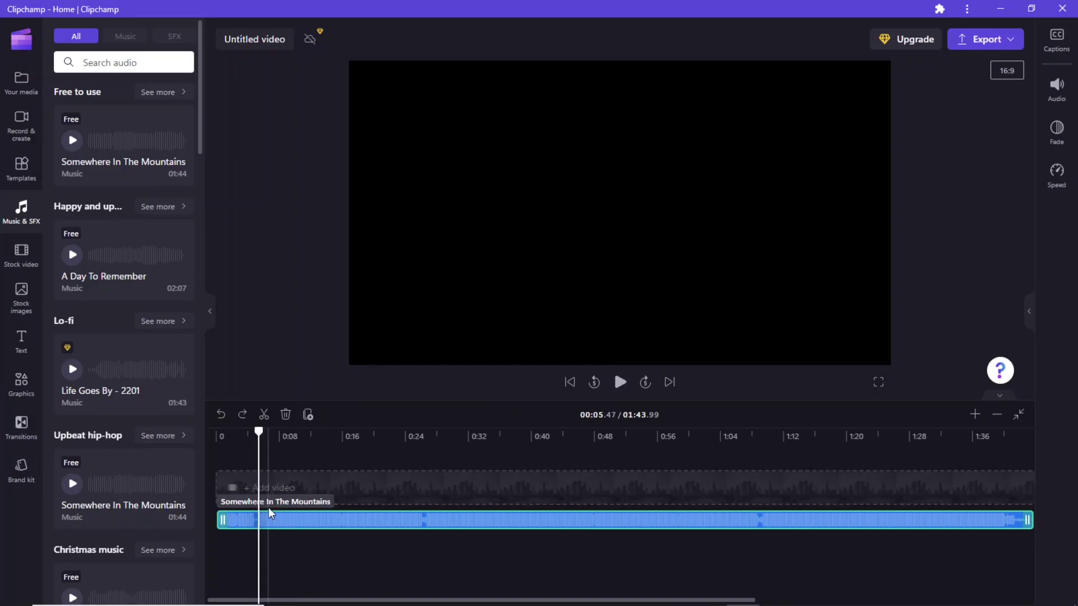
pyautogui.moveTo(1025, 517); pyautogui.dragTo(238, 516)
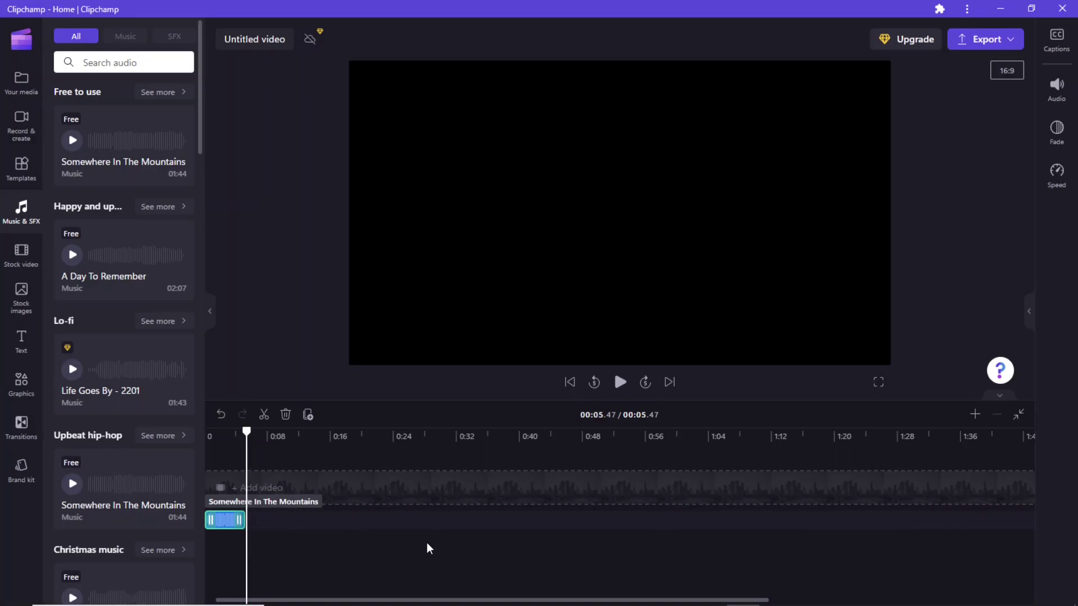
pyautogui.click(1017, 419)
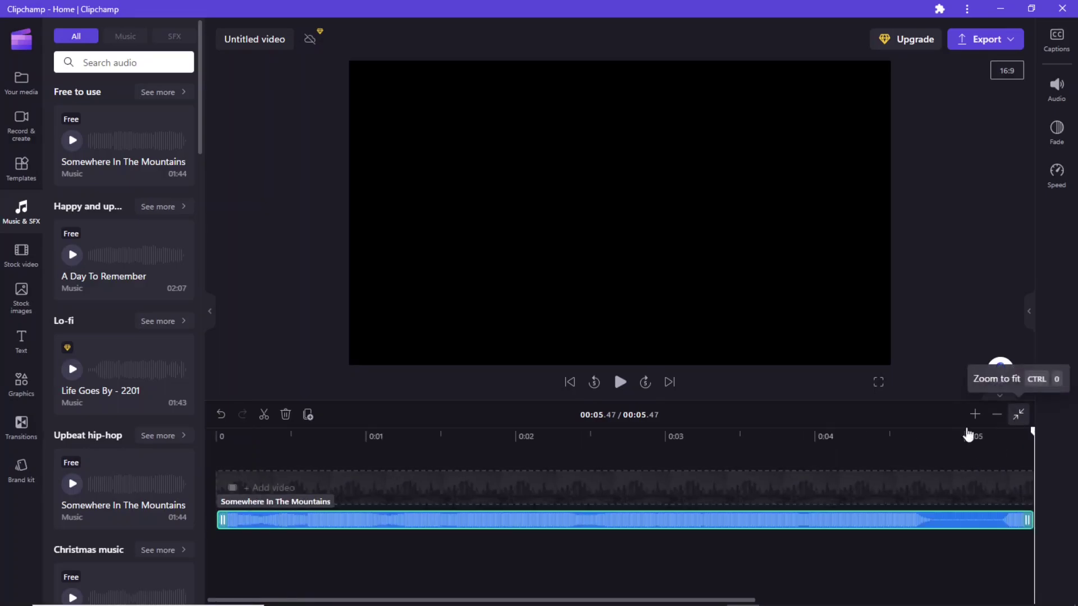
pyautogui.moveTo(1033, 431); pyautogui.dragTo(217, 432)
pyautogui.click(621, 383)
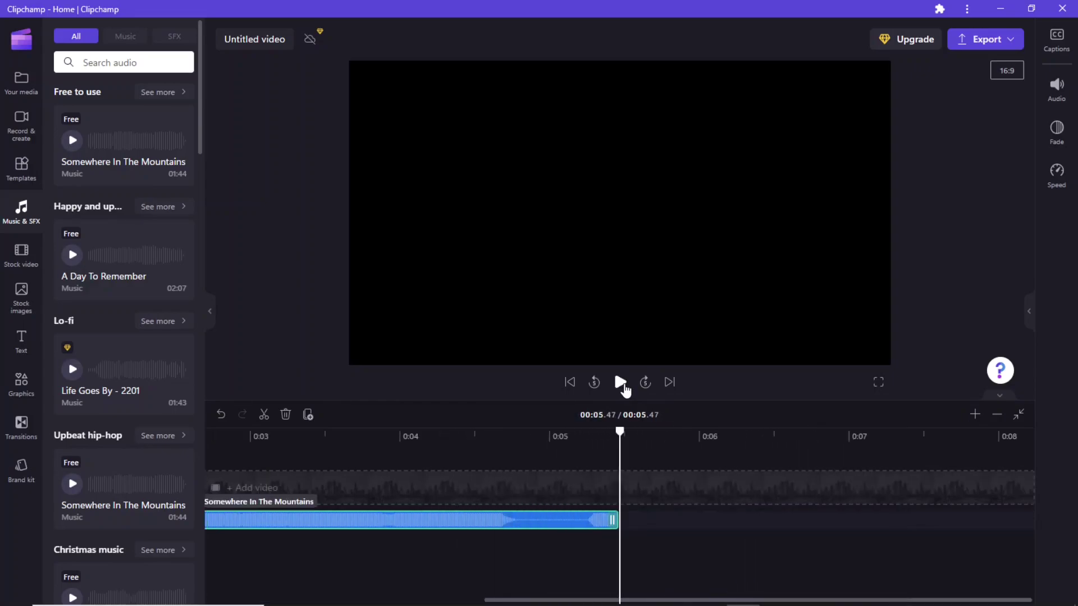
# Step: Split the music clip at 5.02 seconds, delete the short end piece, and play back the remaining audio
pyautogui.moveTo(620, 432); pyautogui.dragTo(554, 441)
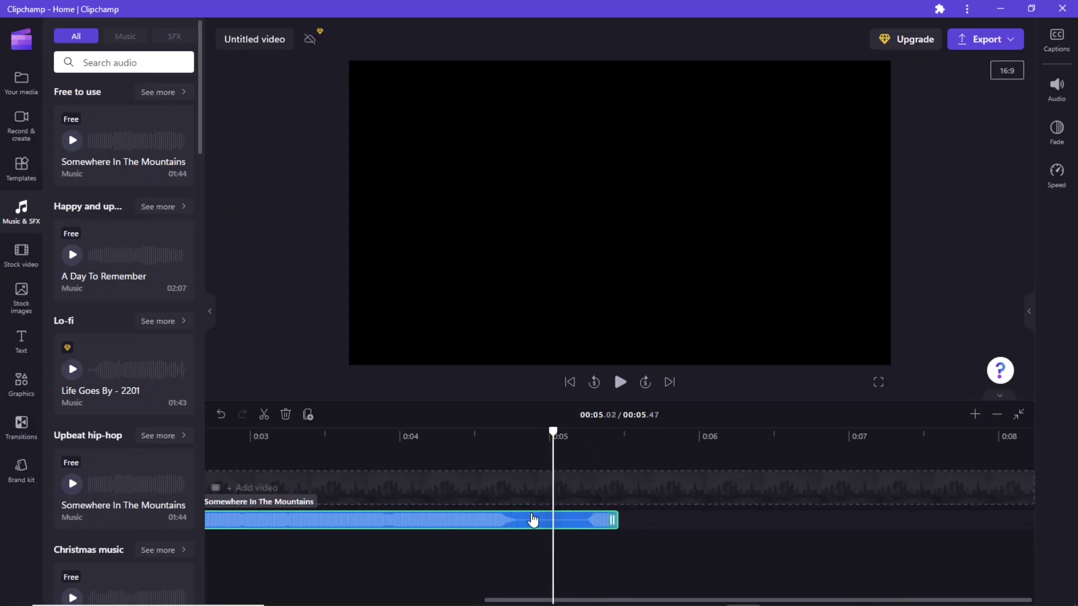
pyautogui.click(263, 417)
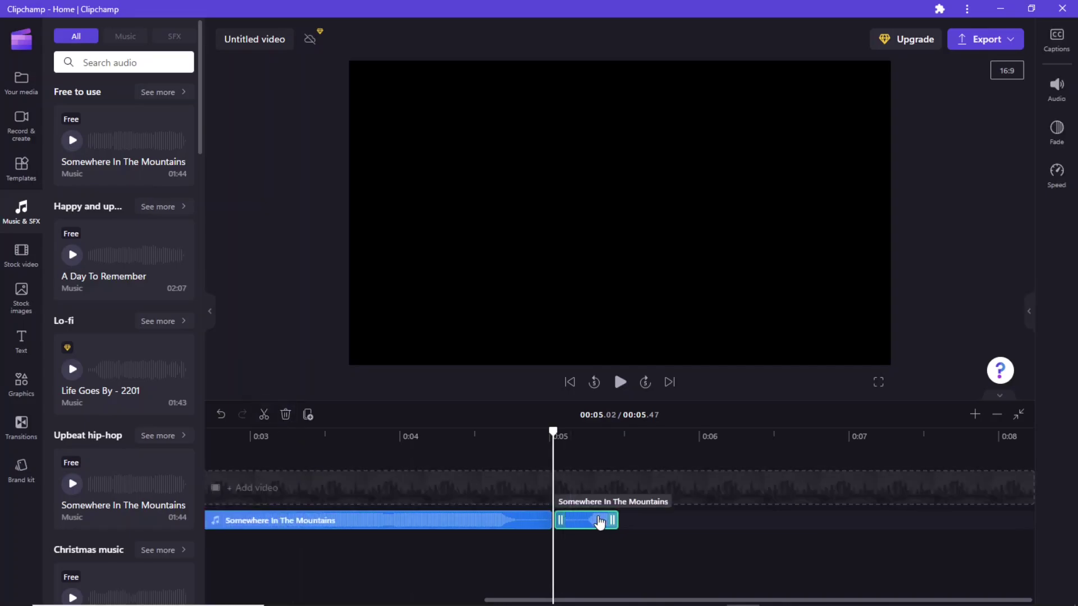
pyautogui.press('Delete')
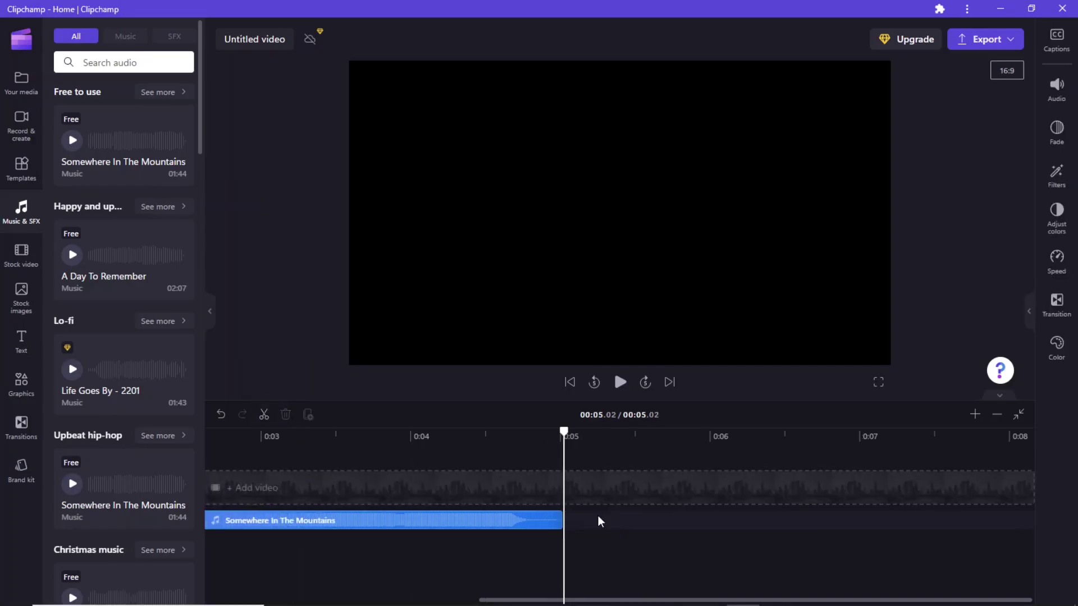
pyautogui.click(620, 383)
pyautogui.click(620, 384)
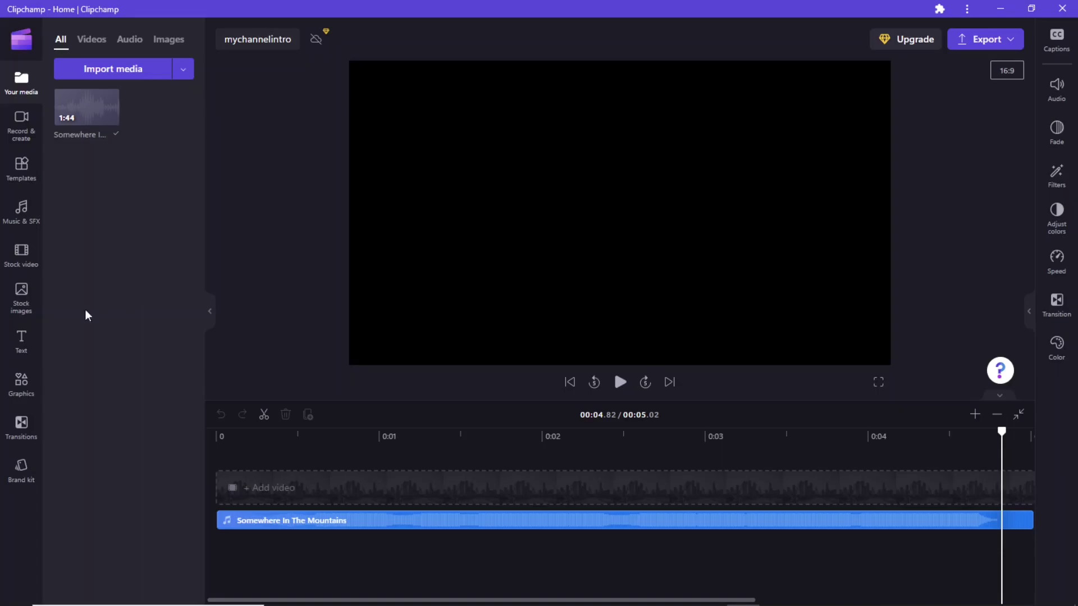
# Step: Preview several title styles, and add a plain text title to the timeline above the music, starting at the beginning
pyautogui.click(23, 340)
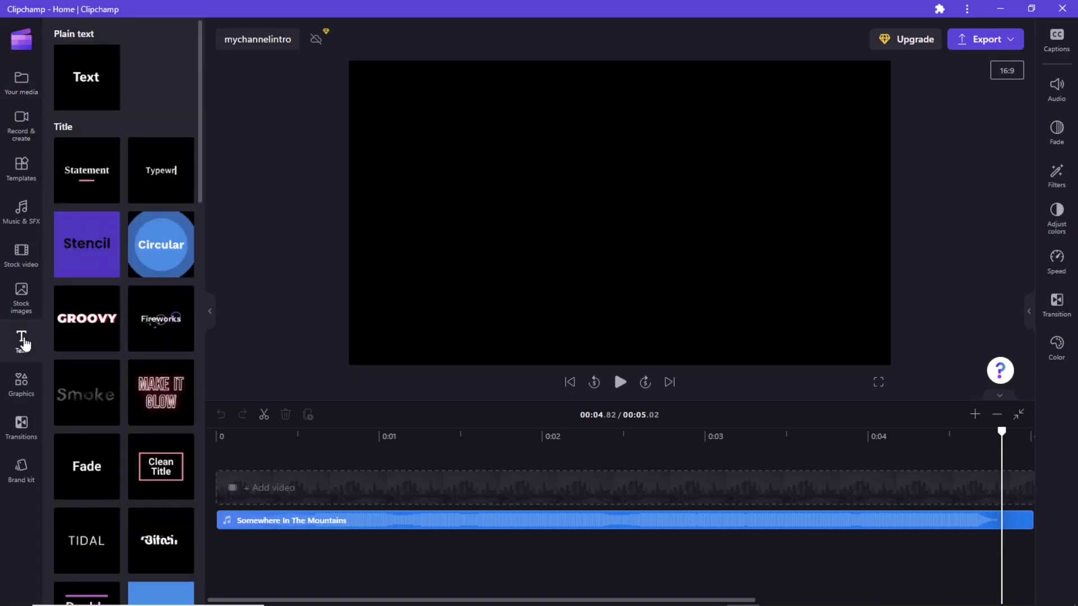
pyautogui.moveTo(87, 80)
pyautogui.moveTo(87, 177)
pyautogui.moveTo(158, 180)
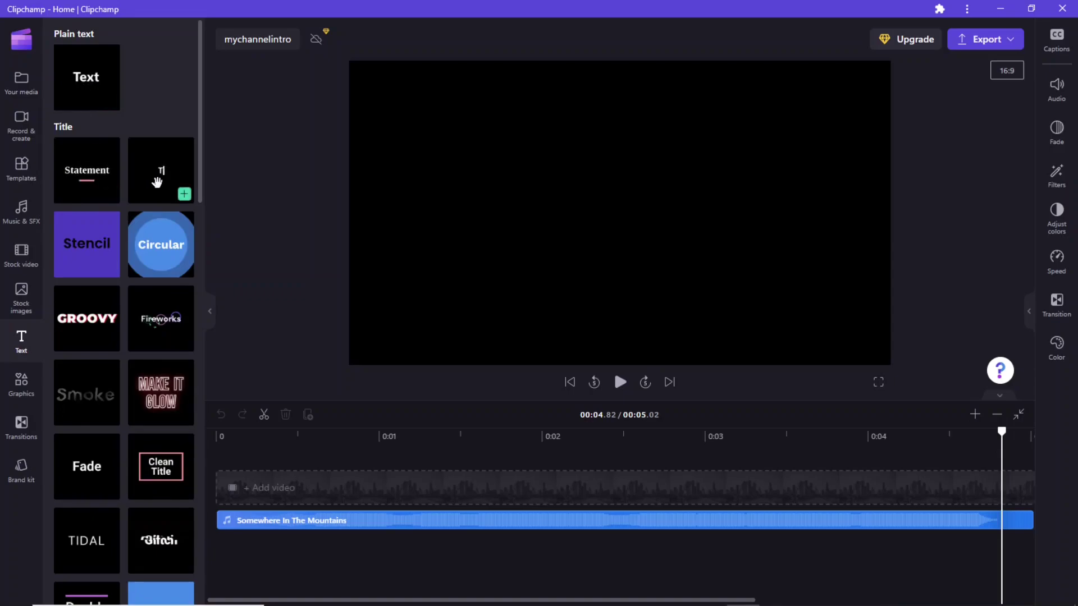
pyautogui.moveTo(163, 318)
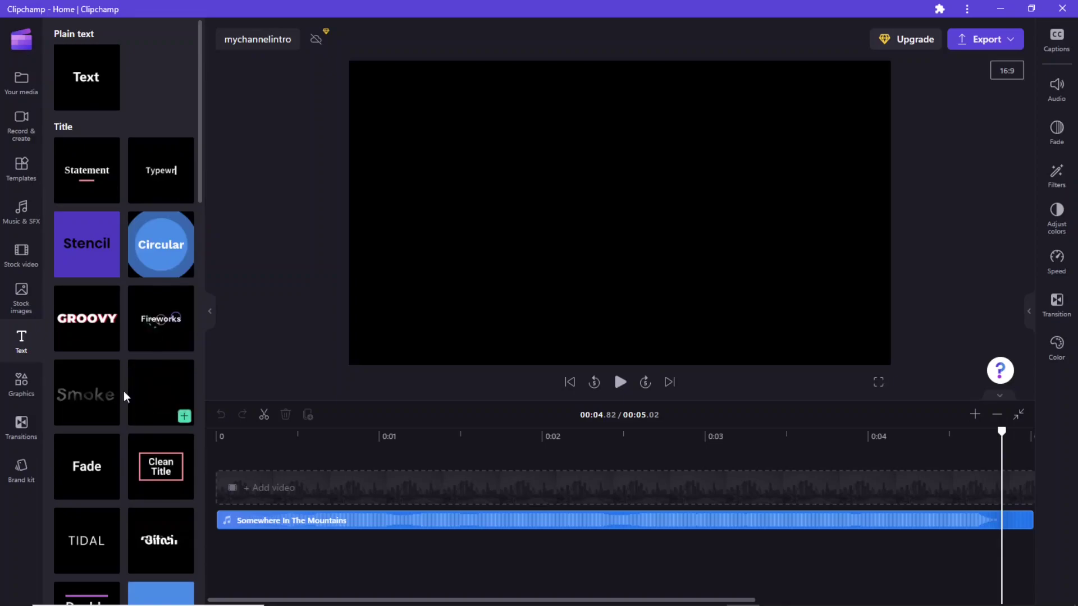
pyautogui.moveTo(99, 399)
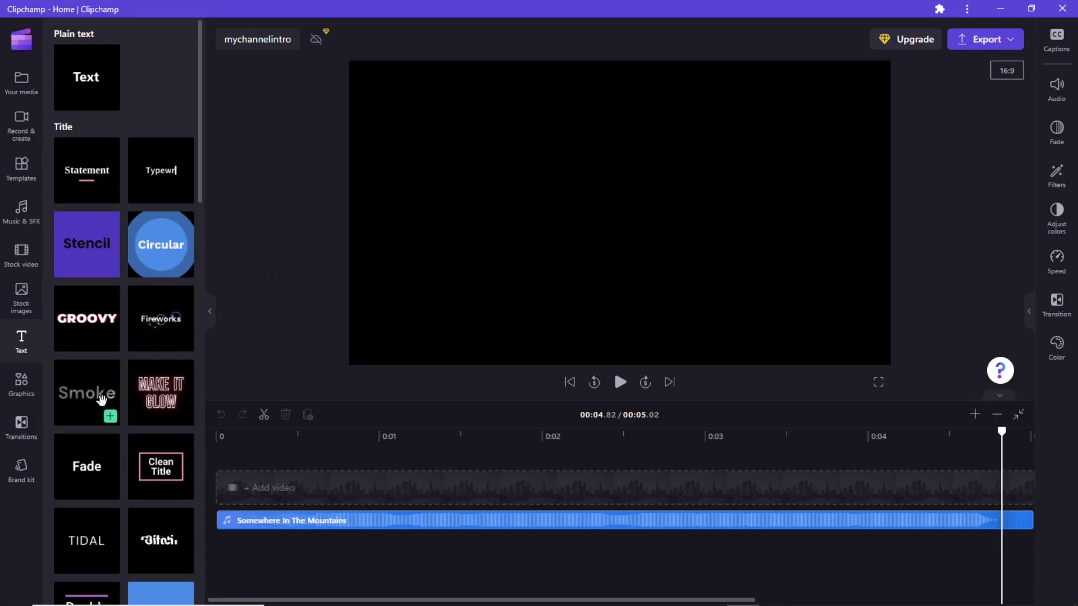
pyautogui.moveTo(170, 397)
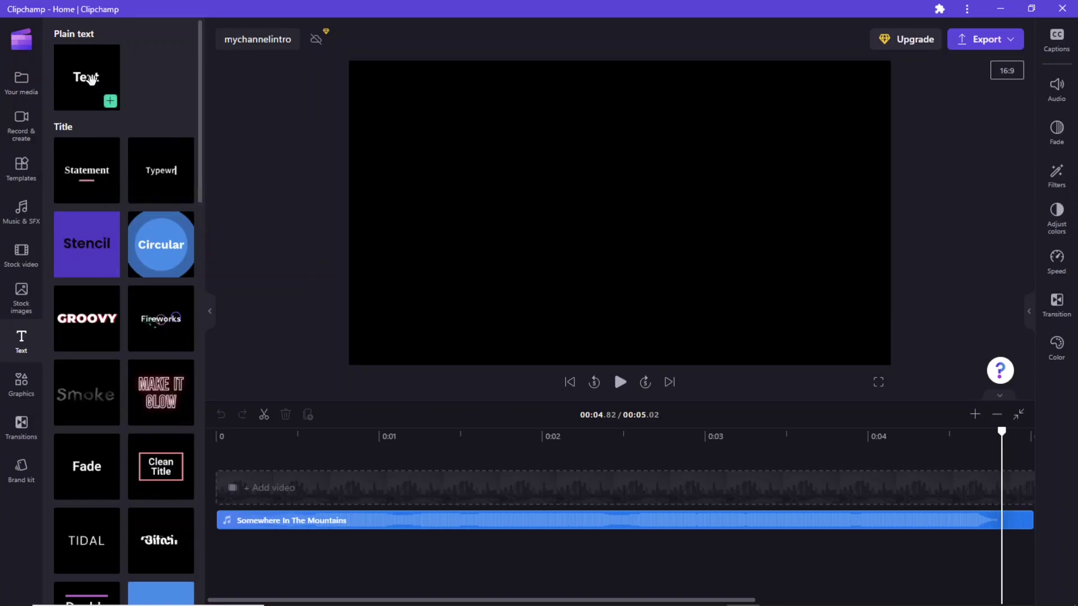
pyautogui.moveTo(90, 79); pyautogui.dragTo(254, 477)
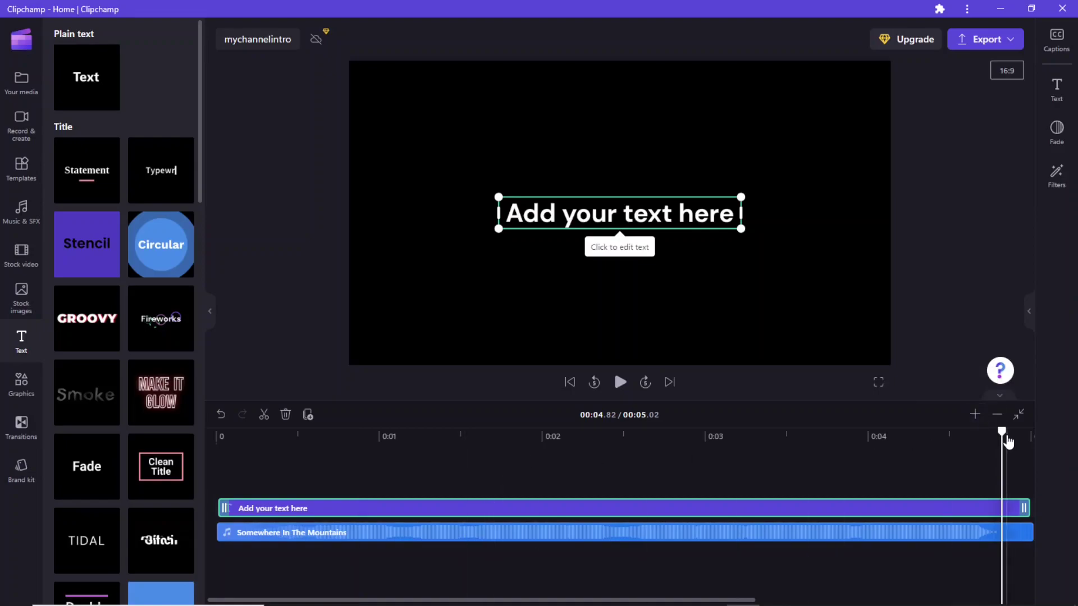
# Step: Move the playhead to 0.17 seconds and replace the title's placeholder text with "WELCOME"
pyautogui.moveTo(1008, 441); pyautogui.dragTo(194, 448)
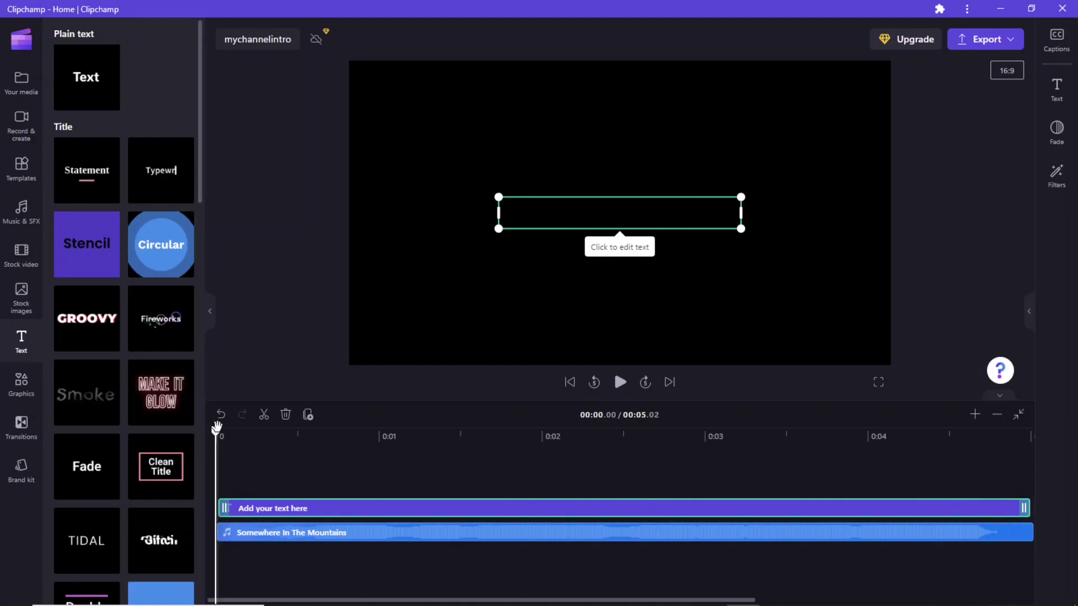
pyautogui.moveTo(217, 429); pyautogui.dragTo(243, 434)
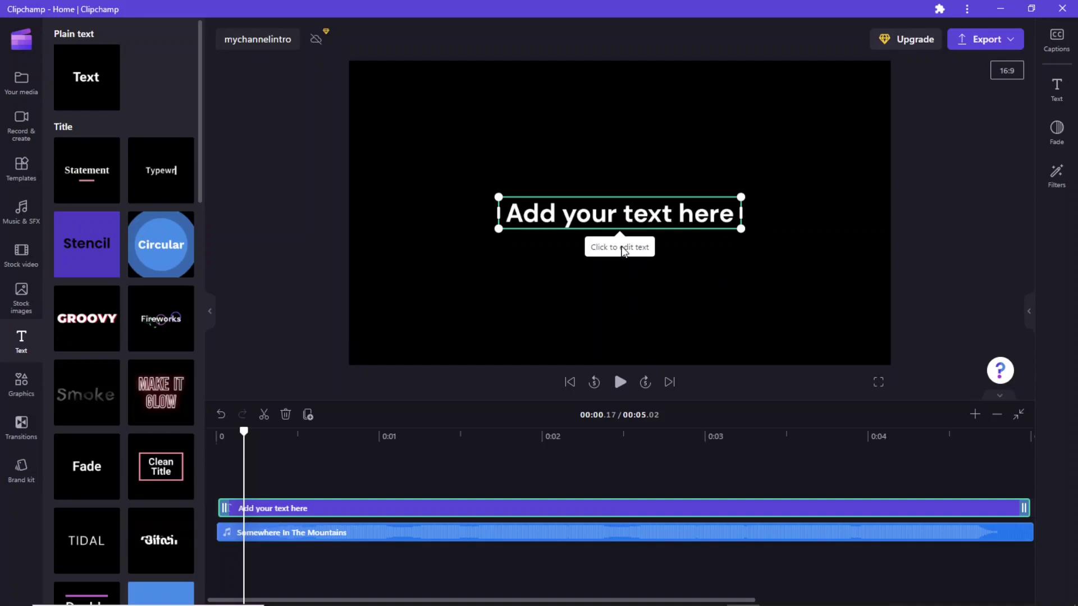
pyautogui.click(601, 221)
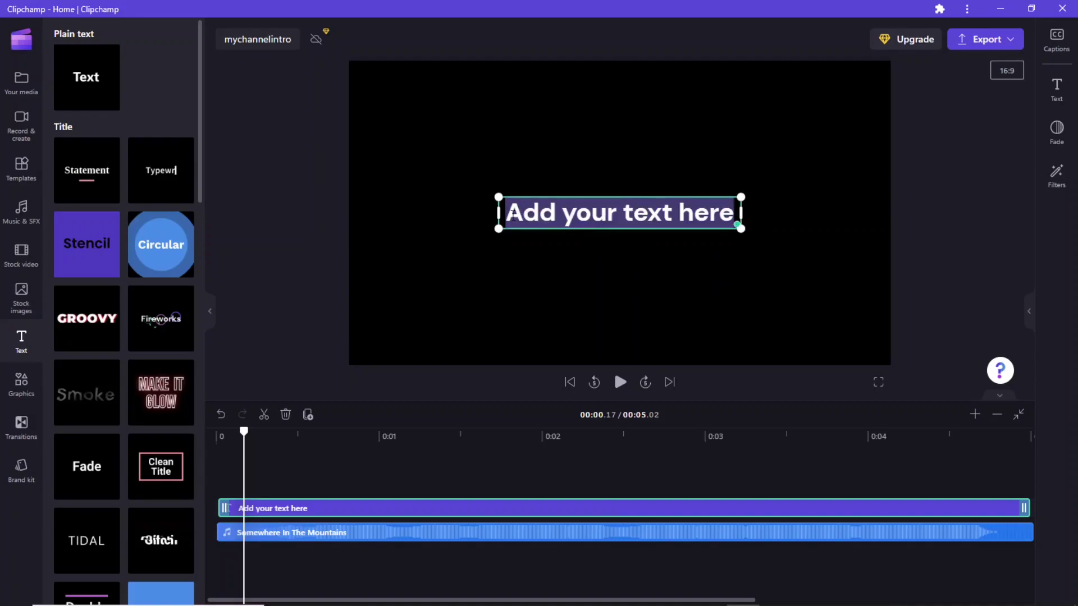
pyautogui.click(505, 212)
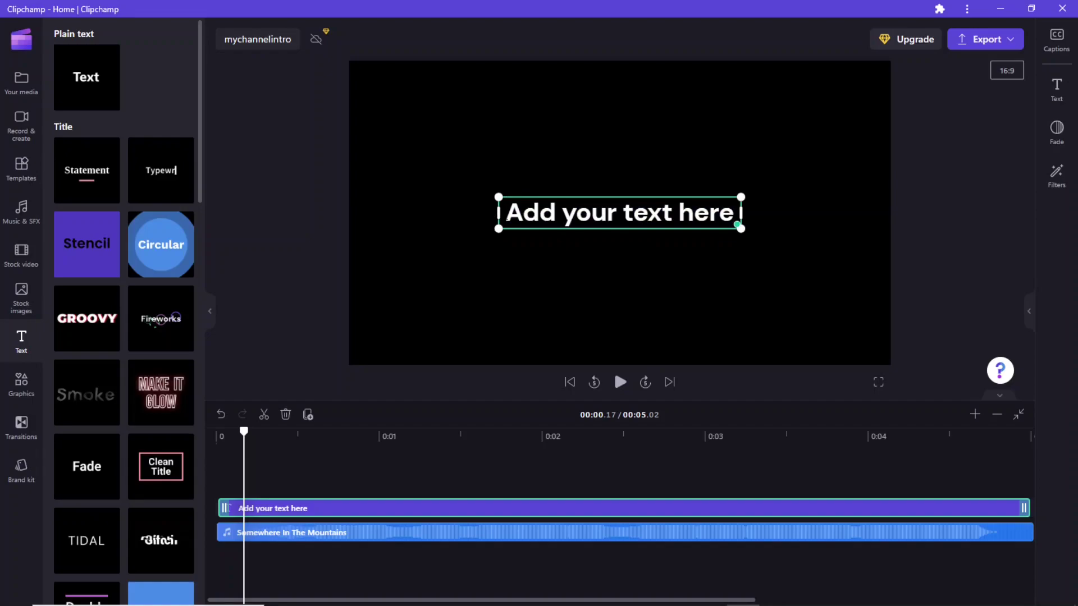
pyautogui.write('WELCOM')
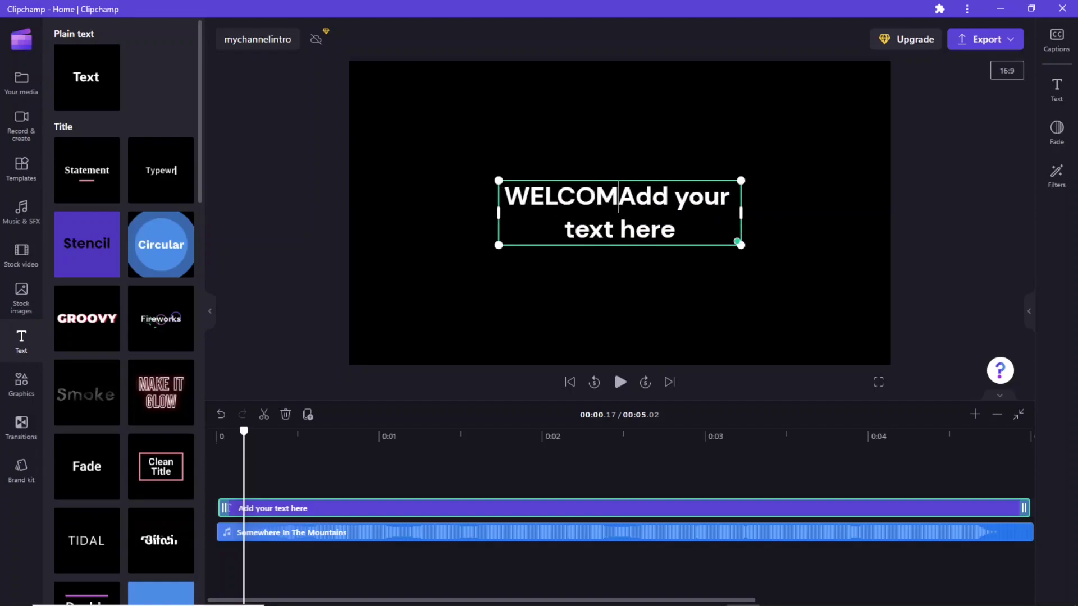
pyautogui.press('Delete')
pyautogui.press('Delete')
pyautogui.press('Delete')
pyautogui.press('Delete')
pyautogui.press('Delete')
pyautogui.press('Delete')
pyautogui.press('Delete')
pyautogui.press('Delete')
pyautogui.press('Delete')
pyautogui.press('Delete')
pyautogui.press('Delete')
pyautogui.press('Delete')
pyautogui.press('Delete')
pyautogui.press('Delete')
pyautogui.press('Delete')
pyautogui.press('Delete')
pyautogui.press('Delete')
pyautogui.press('Delete')
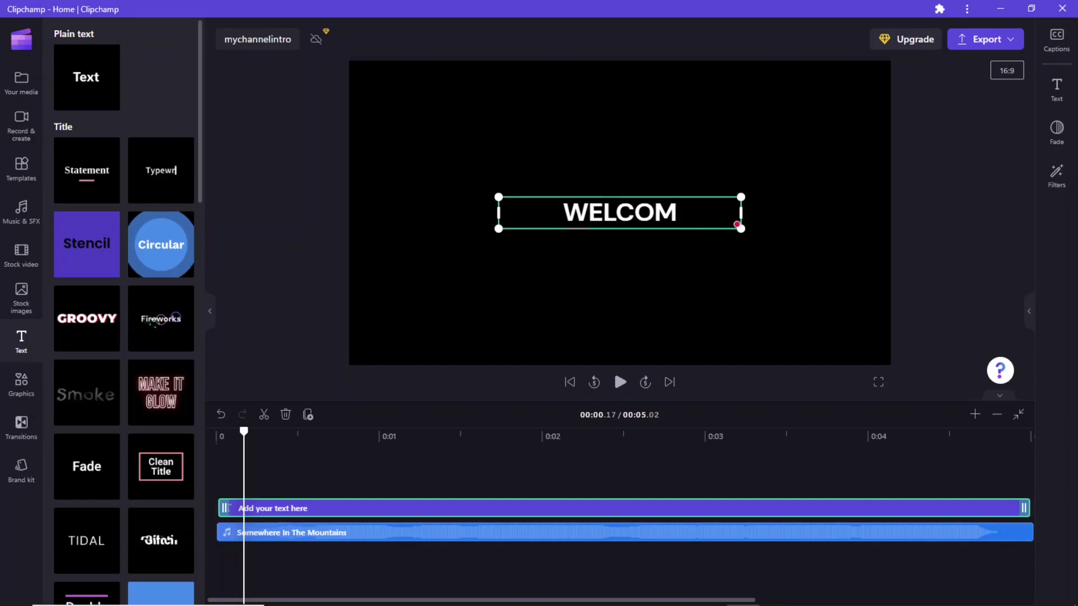
pyautogui.write('E')
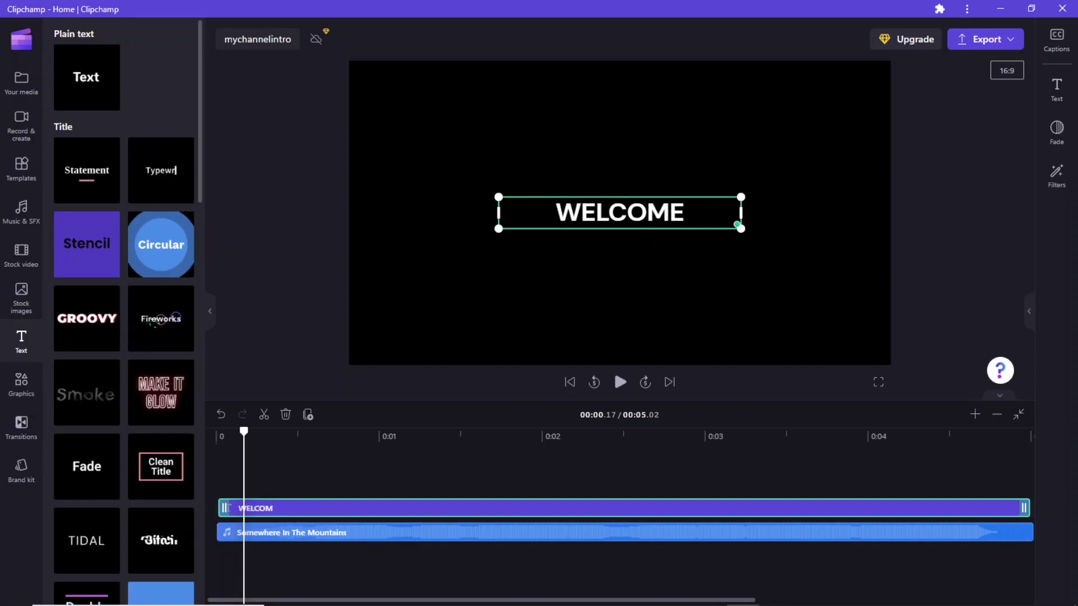
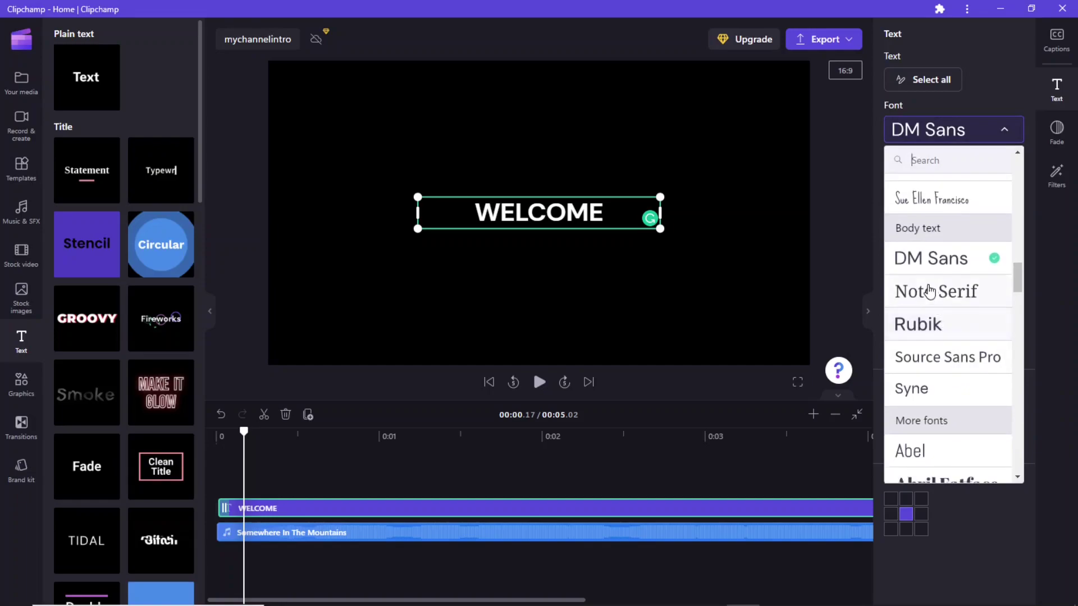
# Step: Look through the WELCOME title's font list and its text, fade and filter settings without changing anything
pyautogui.scroll(-3, 964, 370)
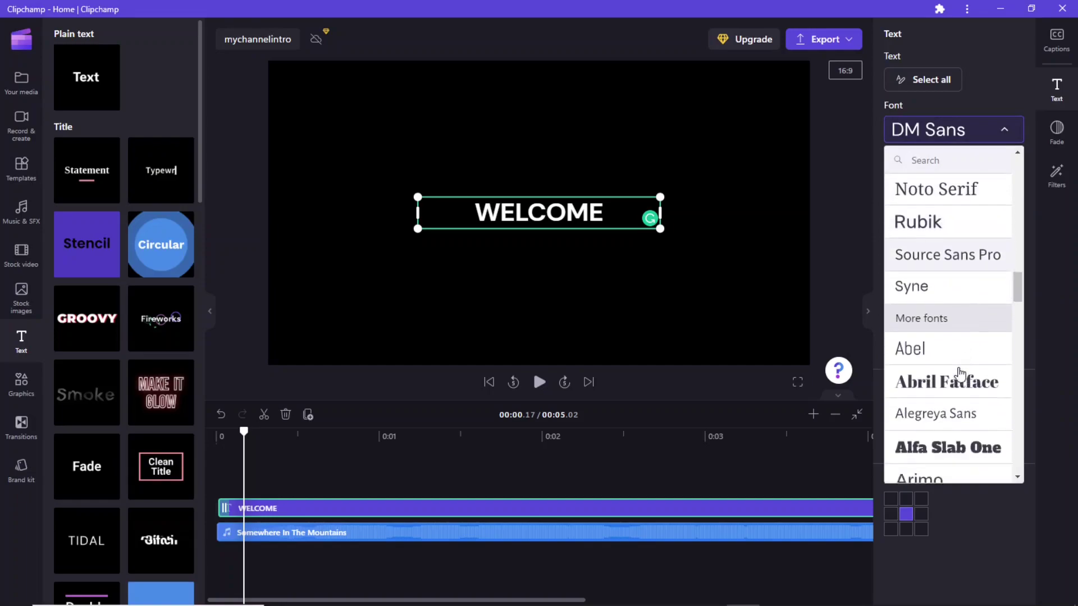
pyautogui.click(1061, 235)
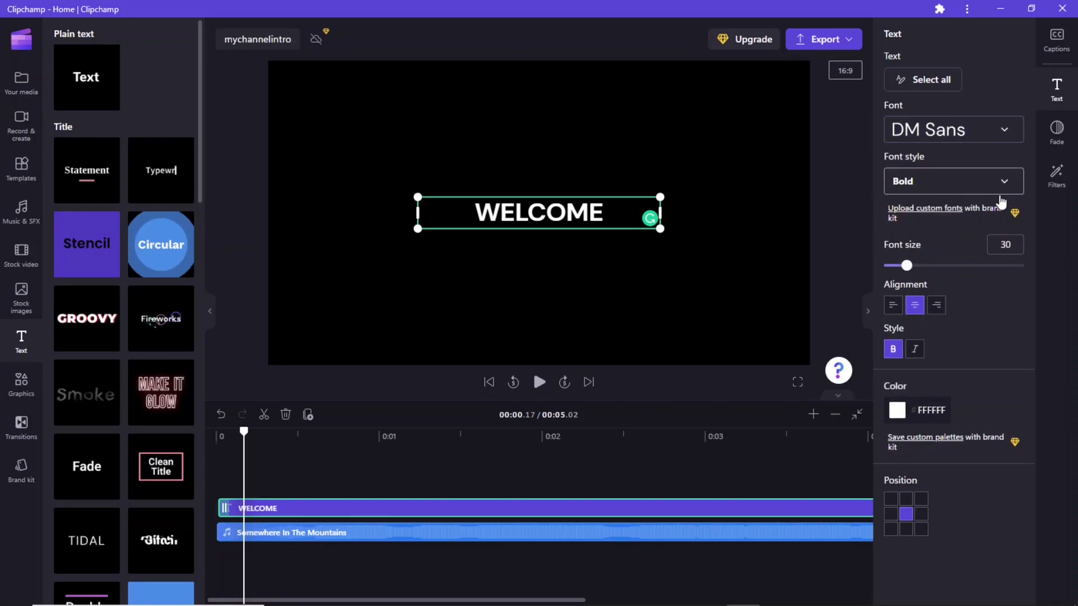
pyautogui.moveTo(906, 266)
pyautogui.mouseDown()
pyautogui.moveTo(918, 269)
pyautogui.moveTo(905, 266)
pyautogui.mouseUp()
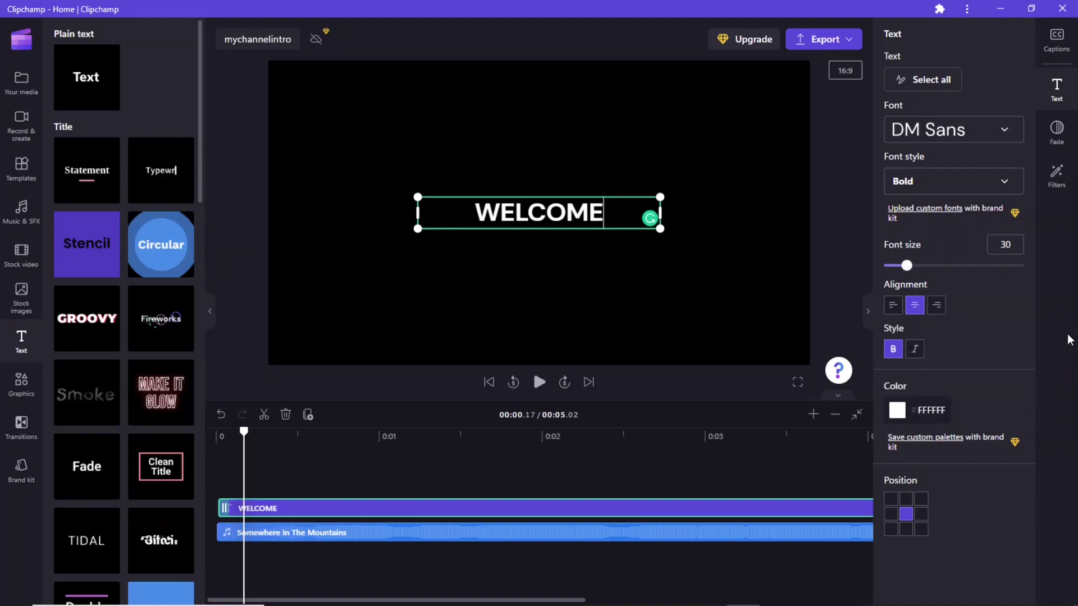
pyautogui.click(1056, 138)
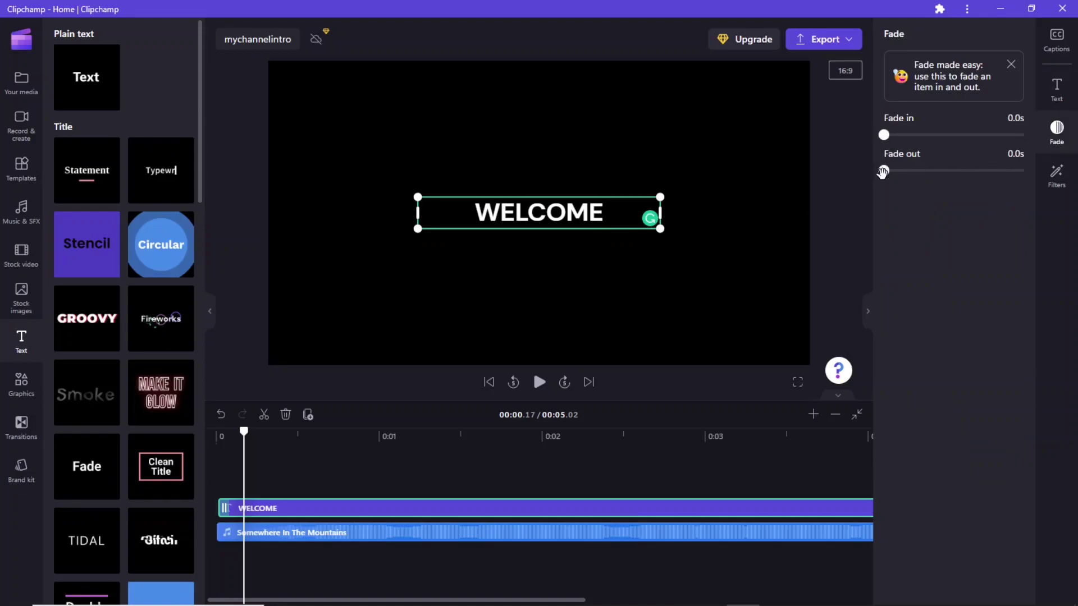
pyautogui.click(1063, 179)
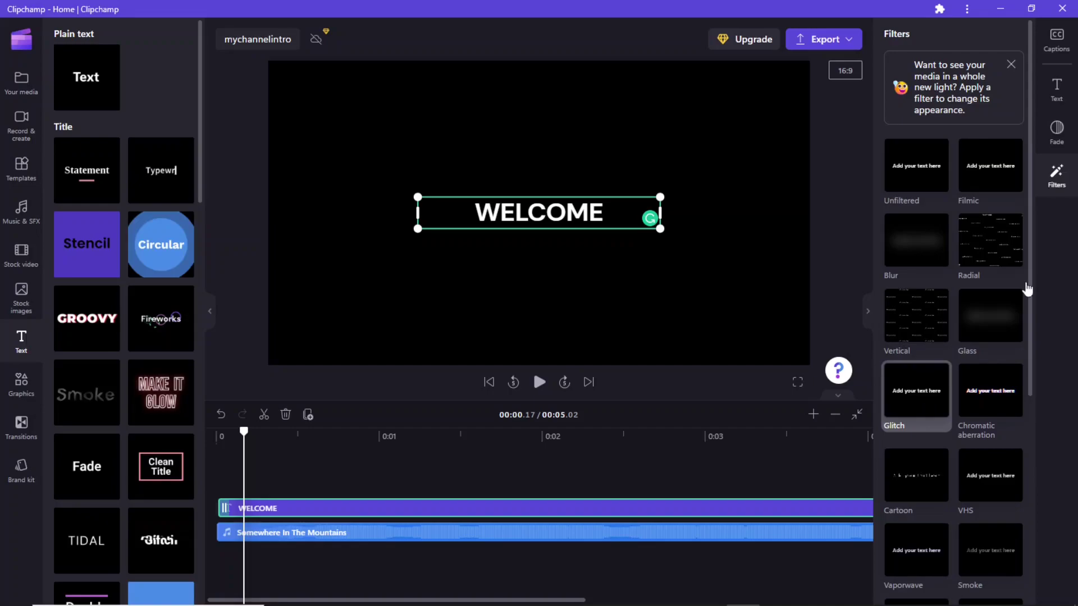
pyautogui.click(1057, 176)
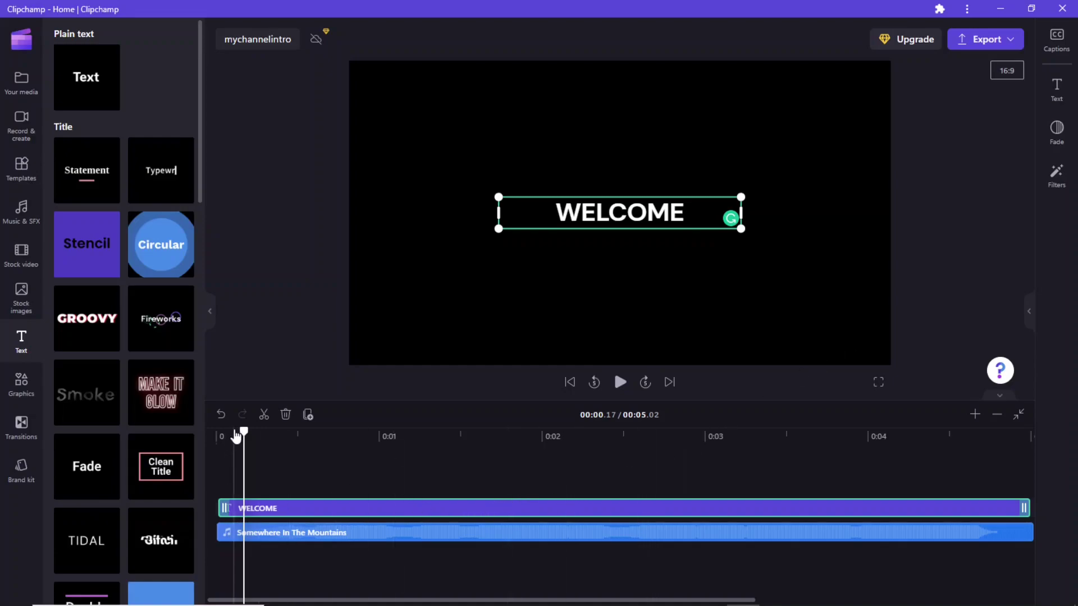
# Step: Split the WELCOME title at 0.65 seconds and delete the longer second piece
pyautogui.moveTo(244, 431); pyautogui.dragTo(323, 430)
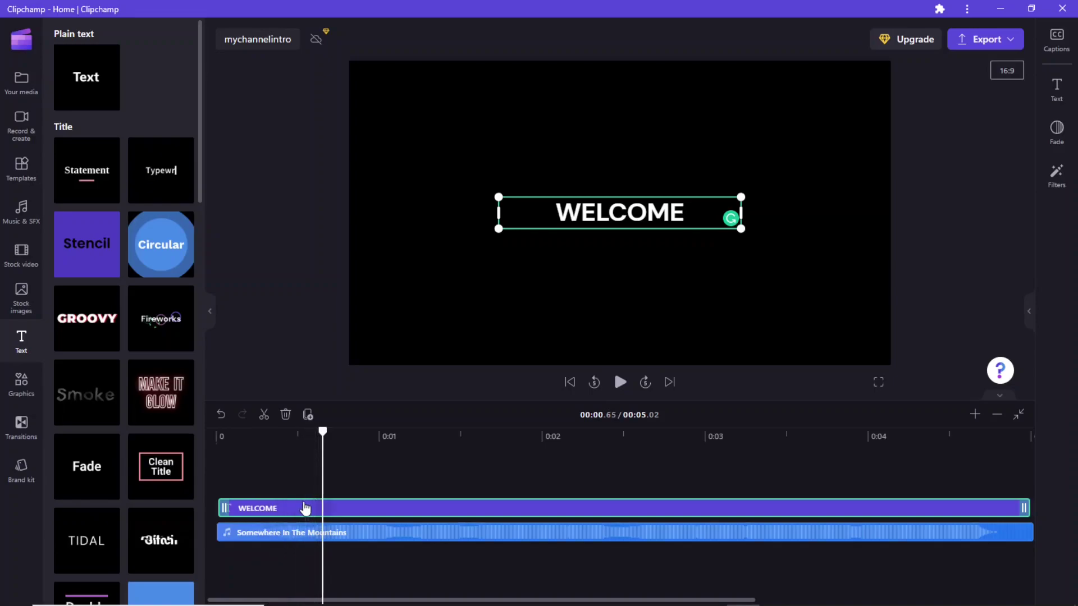
pyautogui.click(264, 416)
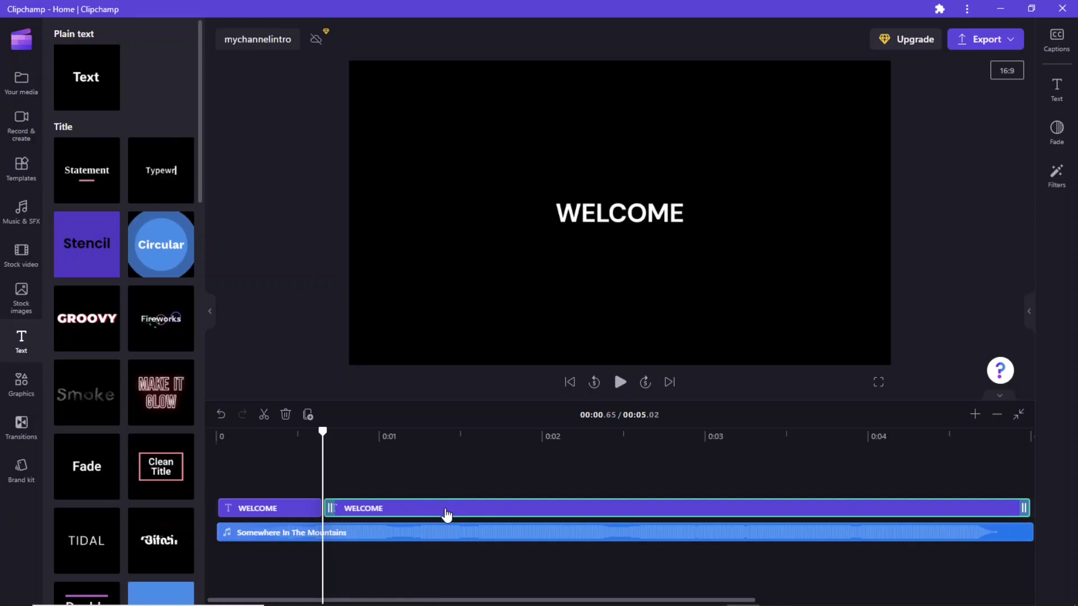
pyautogui.press('Delete')
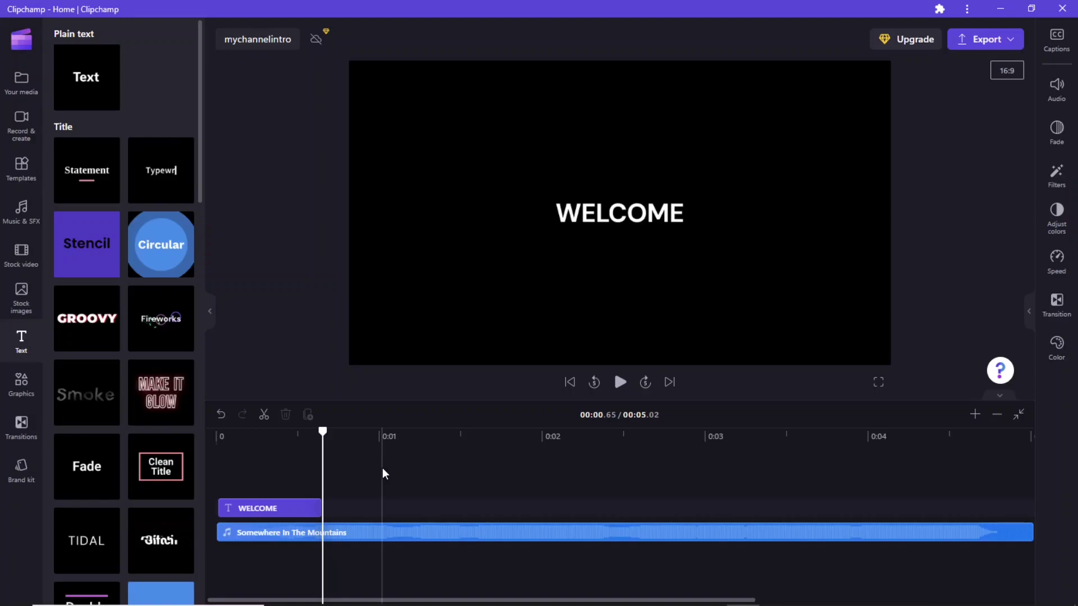
# Step: Copy the short WELCOME title and paste three copies directly after it on the same track
pyautogui.click(283, 513)
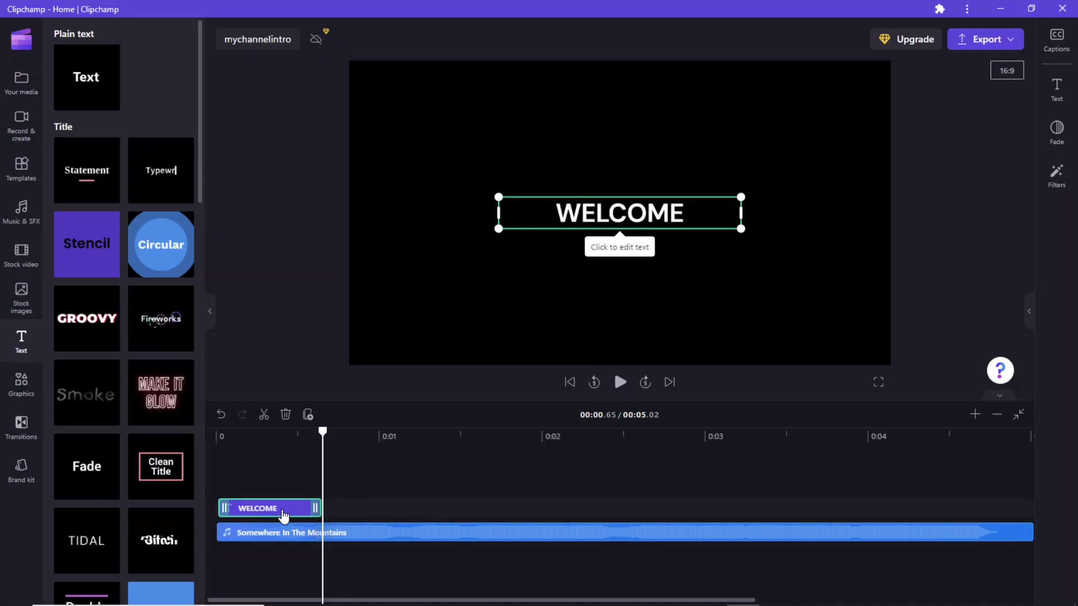
pyautogui.rightClick(283, 514)
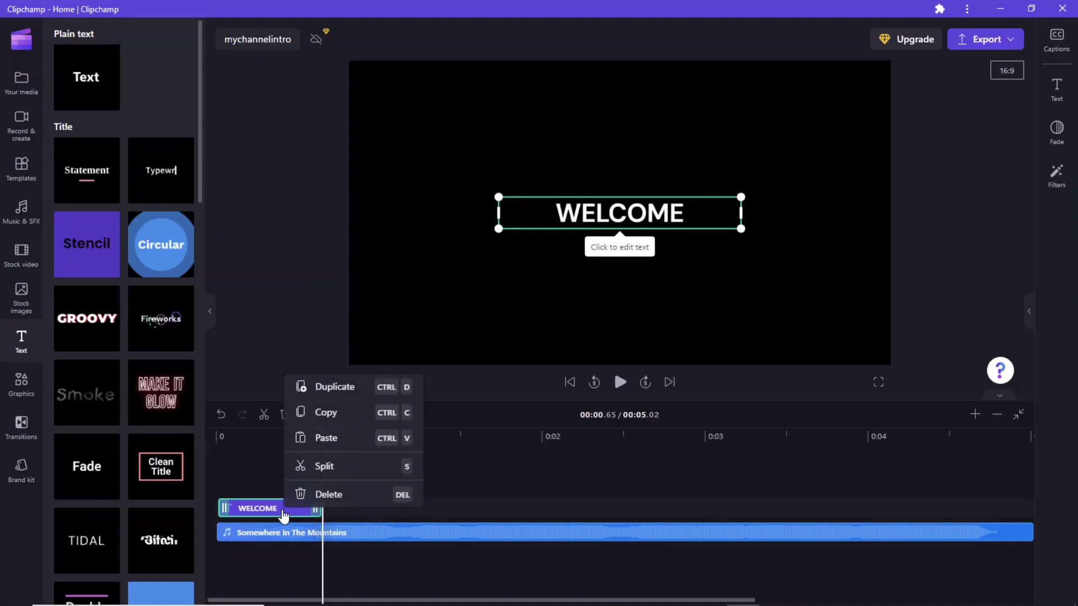
pyautogui.click(319, 415)
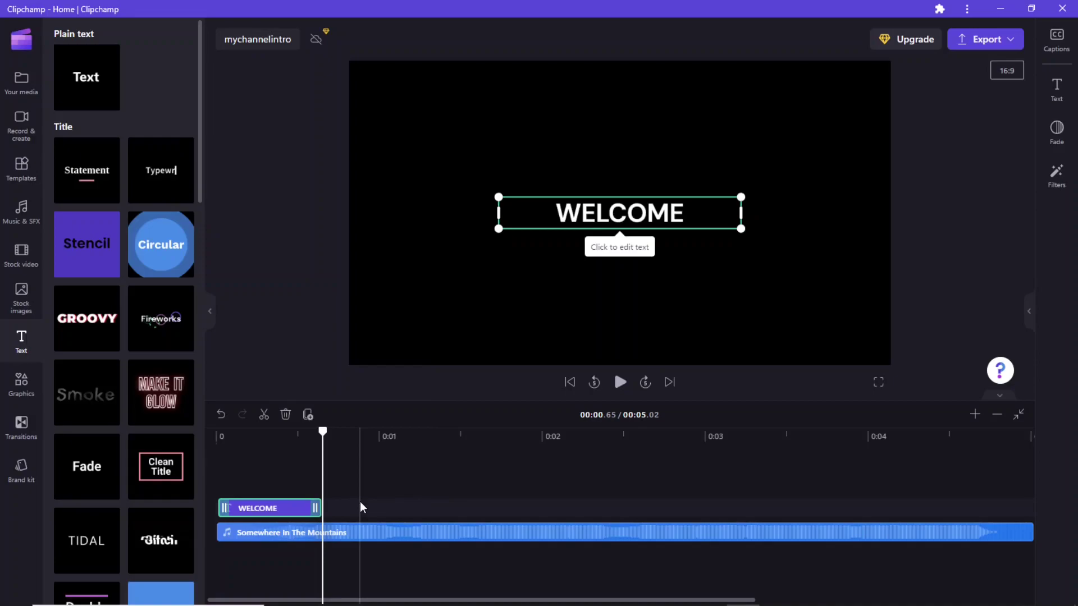
pyautogui.hotkey('ctrl', 'v')
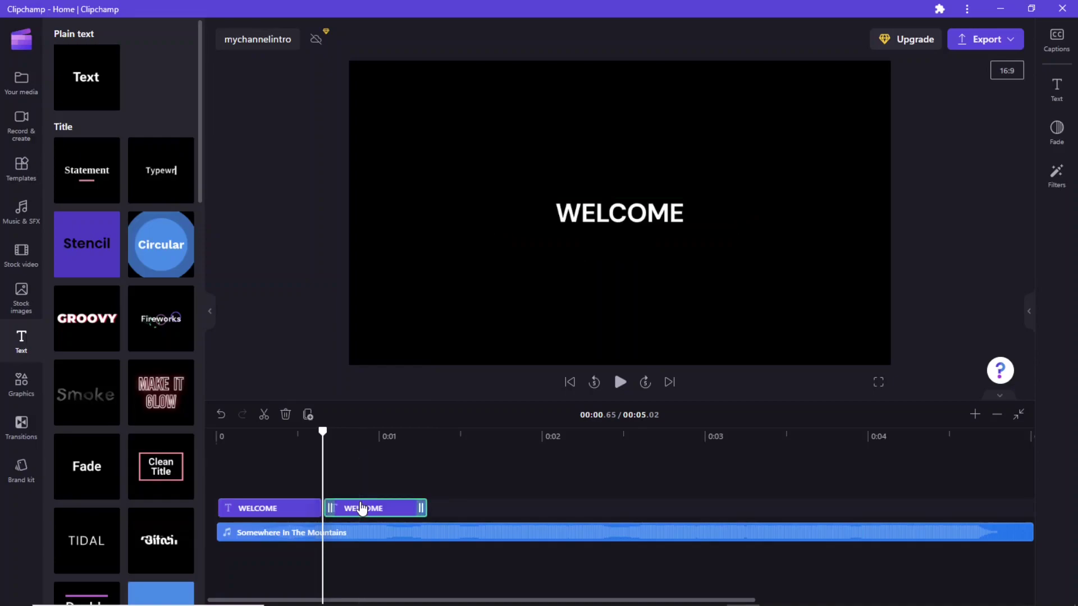
pyautogui.hotkey('ctrl', 'v')
pyautogui.hotkey('ctrl', 'v')
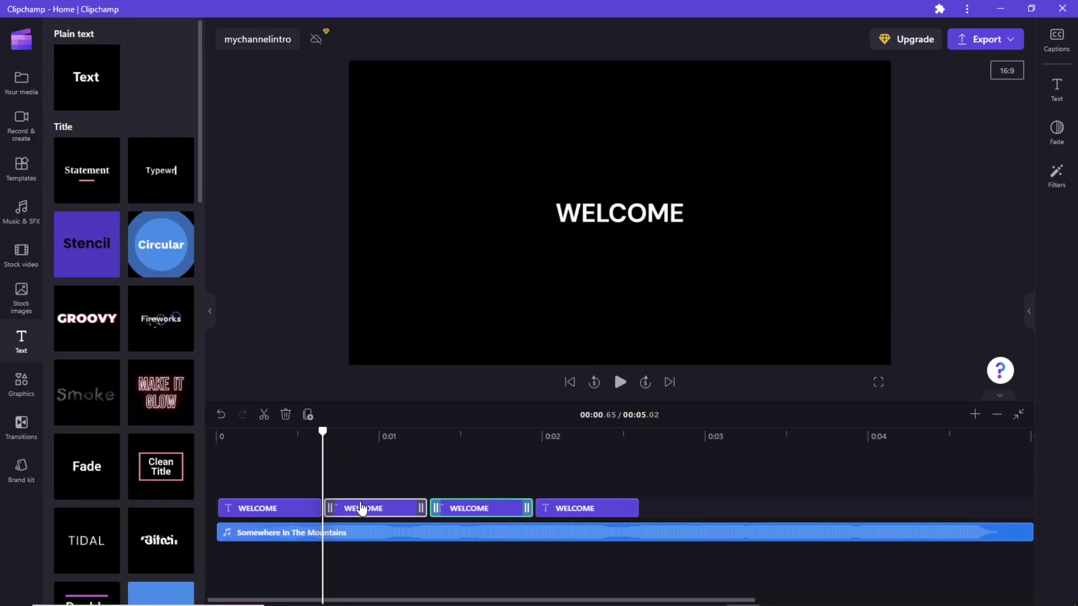
# Step: Move the playhead to 0.89 seconds and change the second title's text to "TO"
pyautogui.click(379, 513)
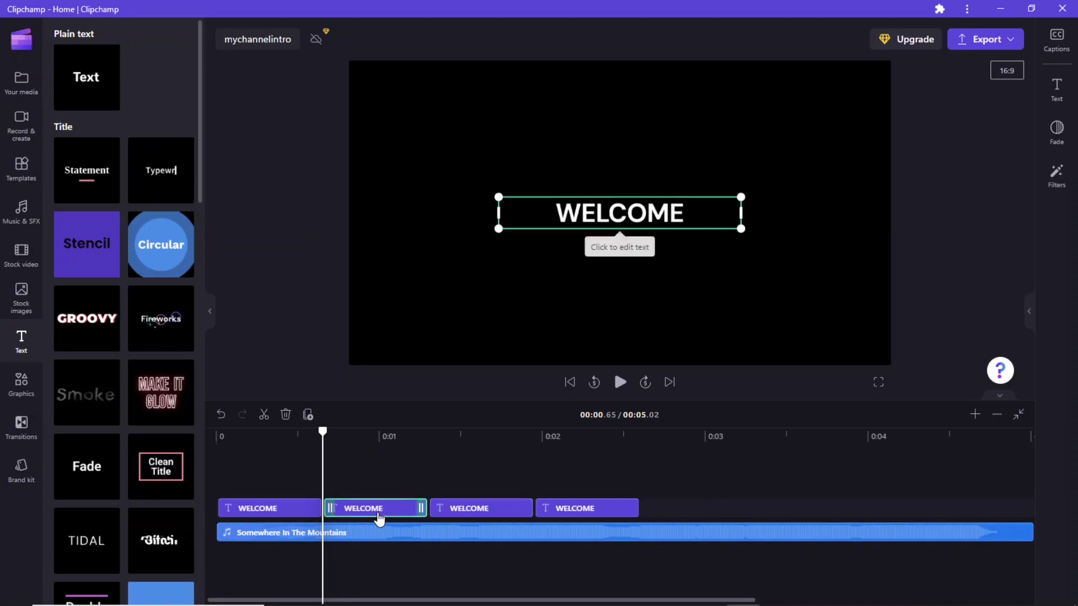
pyautogui.moveTo(321, 433); pyautogui.dragTo(362, 437)
pyautogui.click(566, 212)
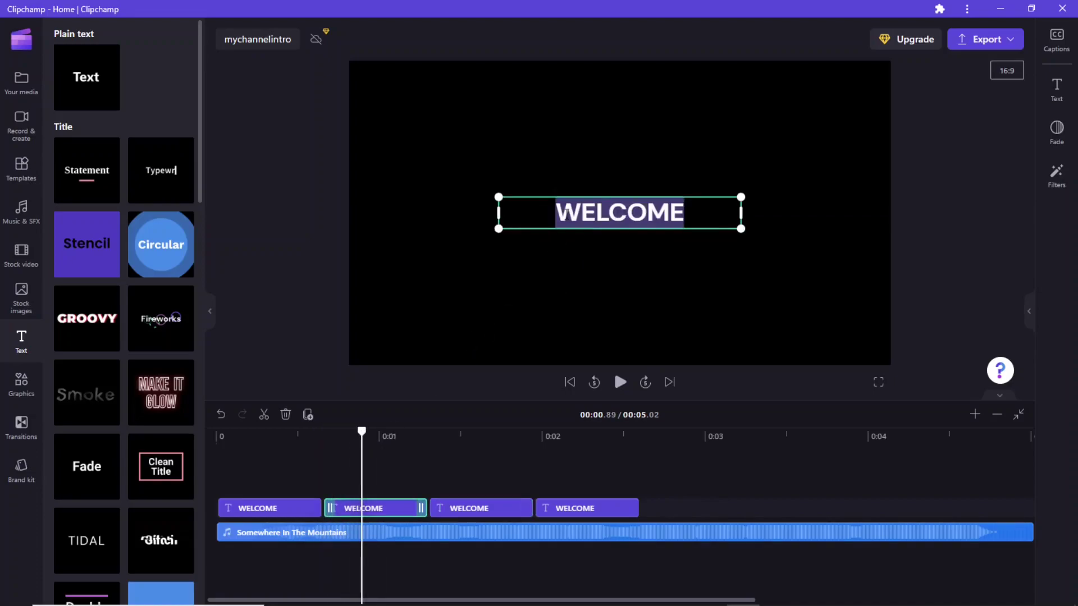
pyautogui.write('TO')
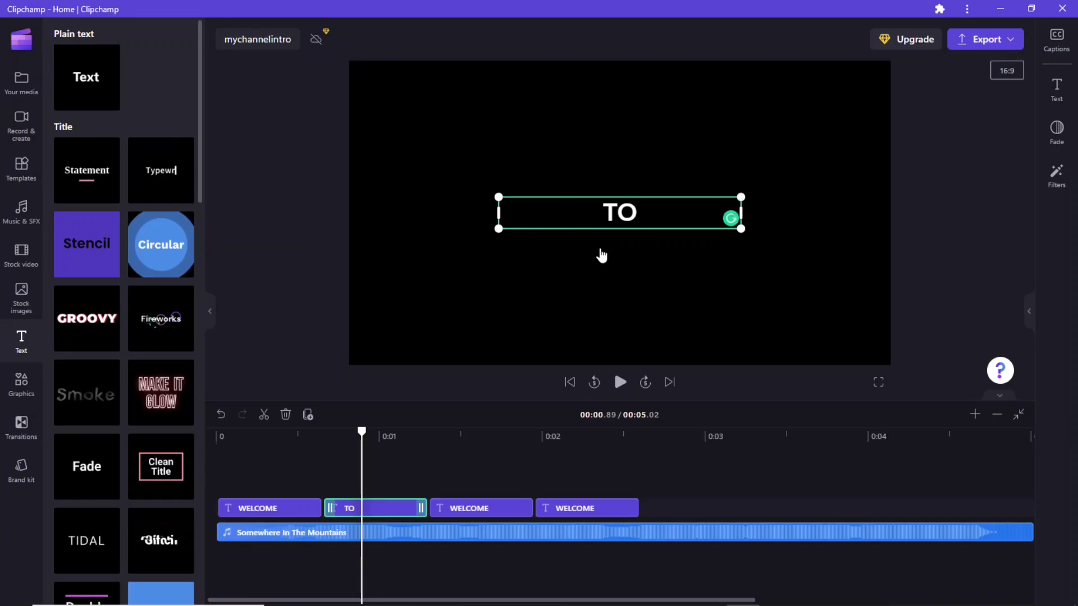
pyautogui.click(607, 275)
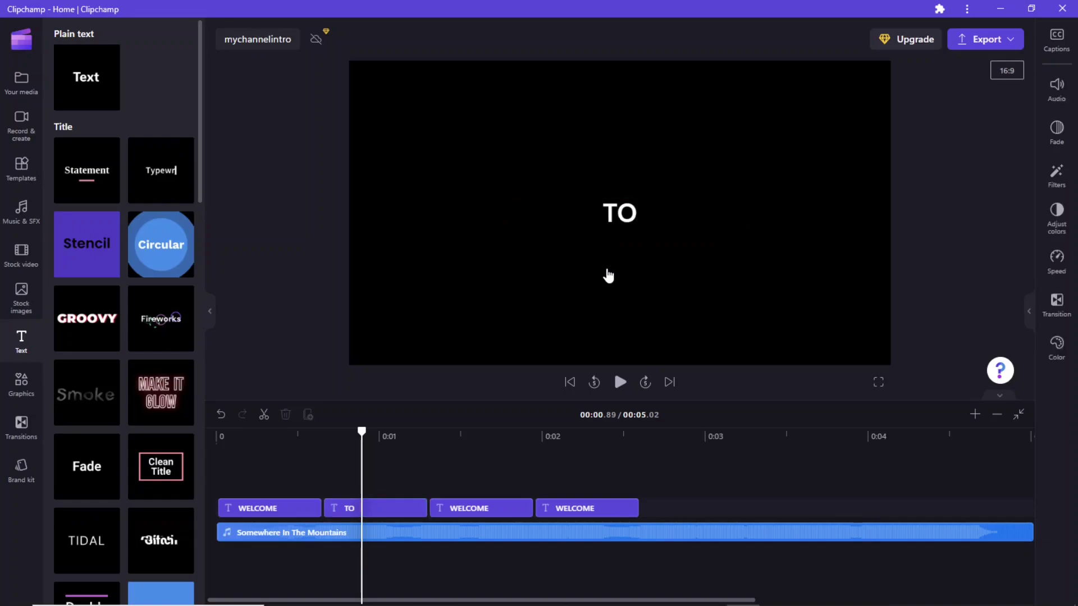
# Step: Move the playhead to 1.57 seconds and change the third title's text to "TECHMINING"
pyautogui.click(474, 518)
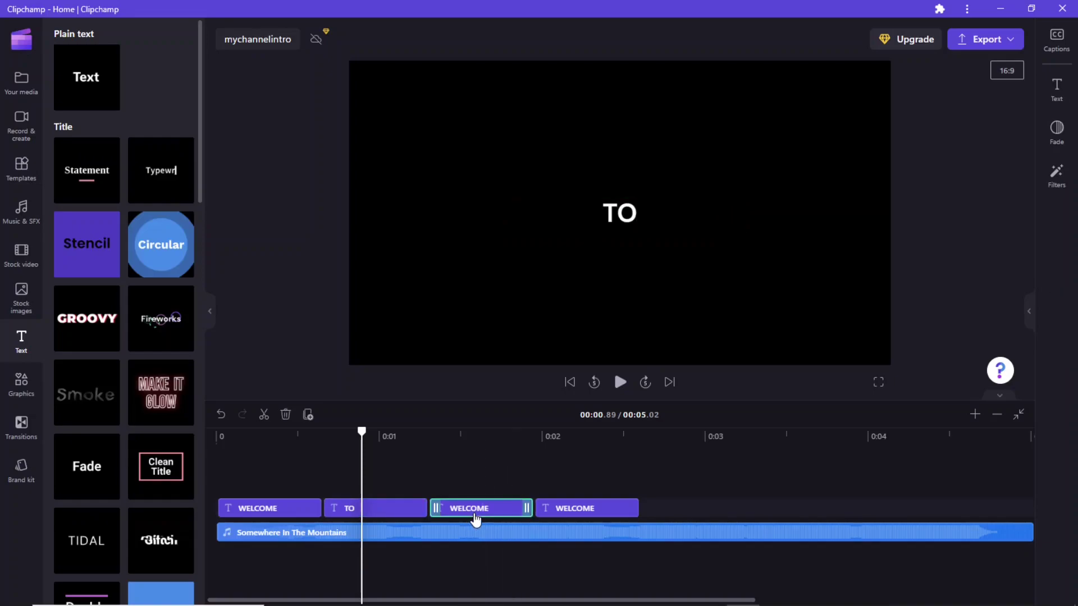
pyautogui.moveTo(364, 441); pyautogui.dragTo(471, 449)
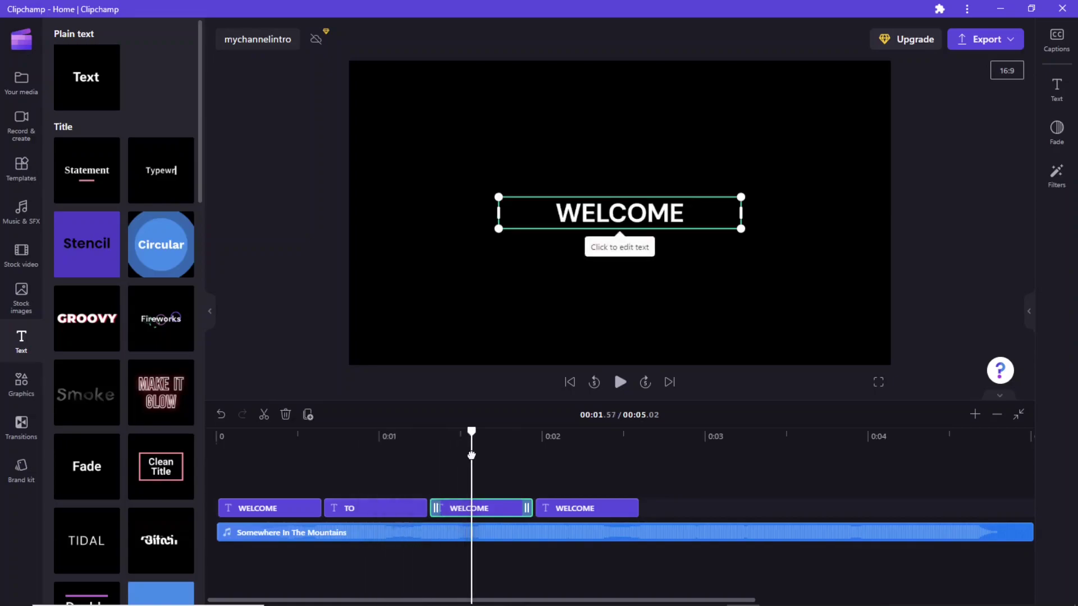
pyautogui.click(563, 212)
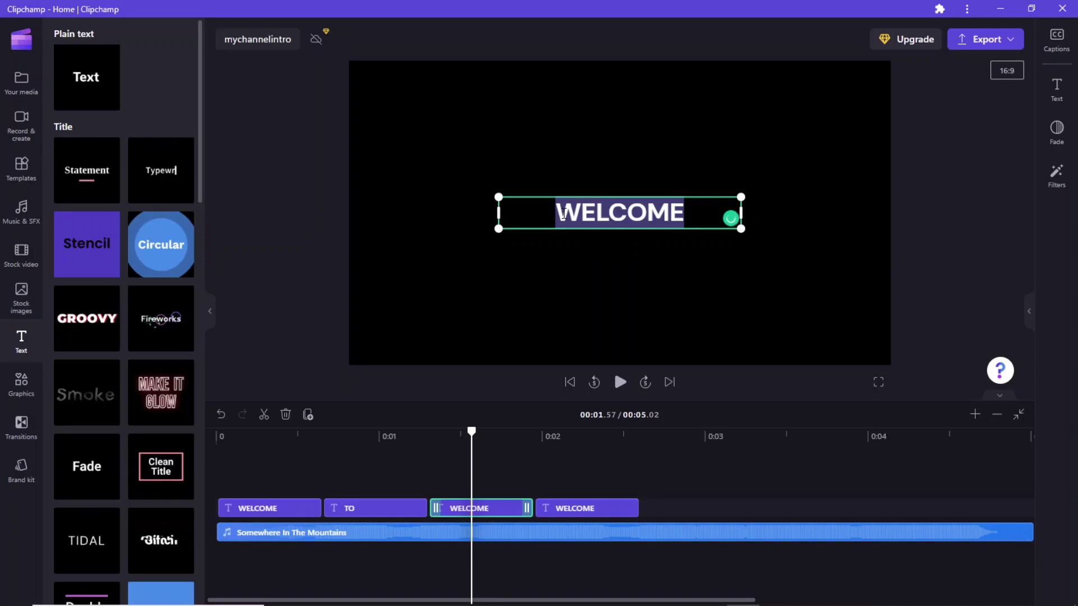
pyautogui.write('TECHMINING')
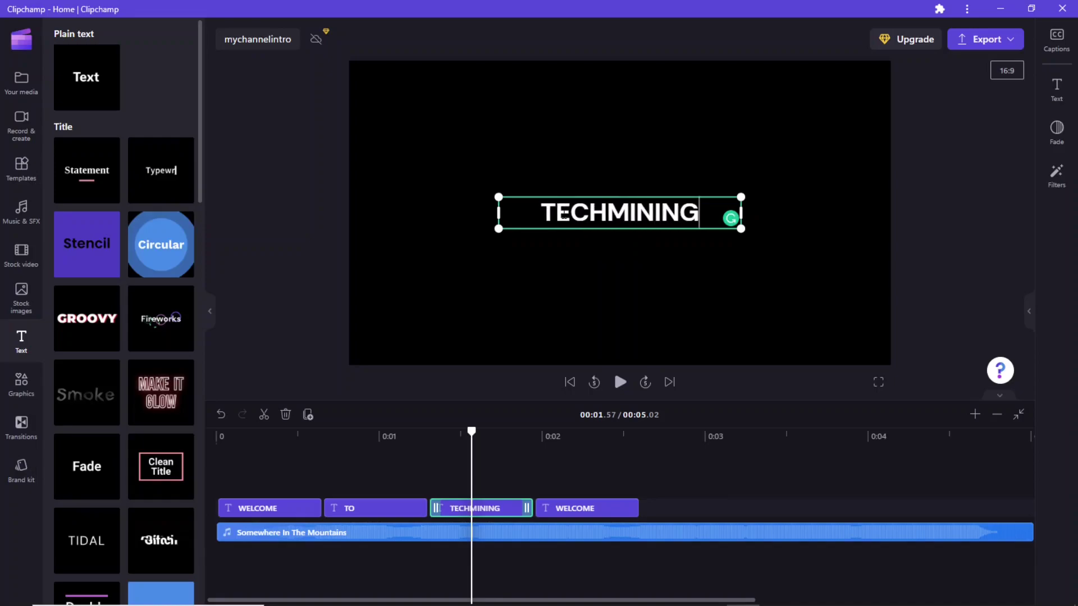
pyautogui.click(624, 303)
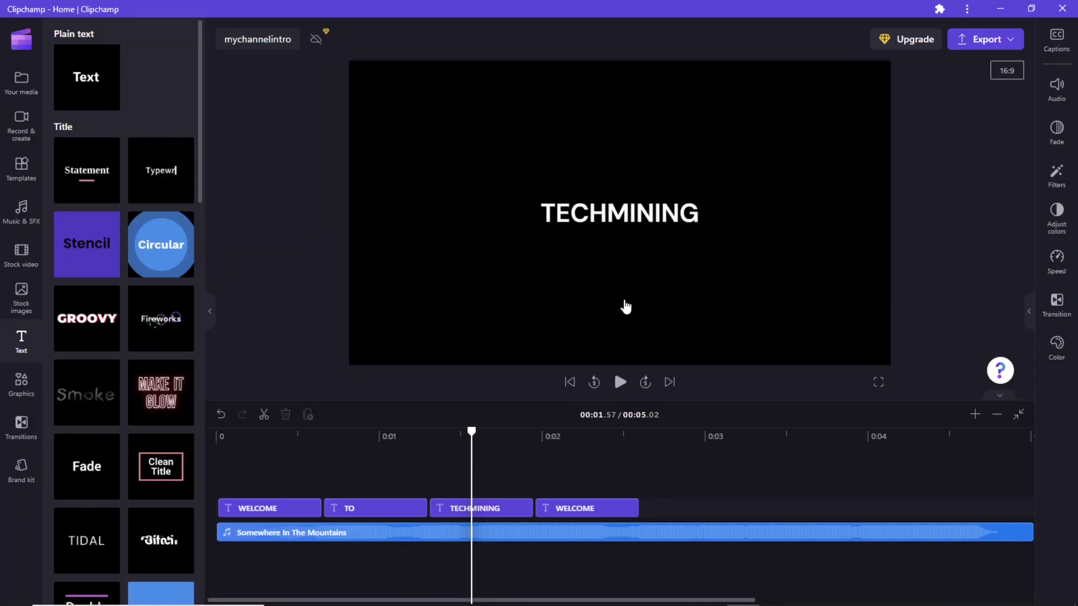
# Step: Move the playhead to 2.27 seconds and change the fourth title's text to "CHANNEL"
pyautogui.click(574, 507)
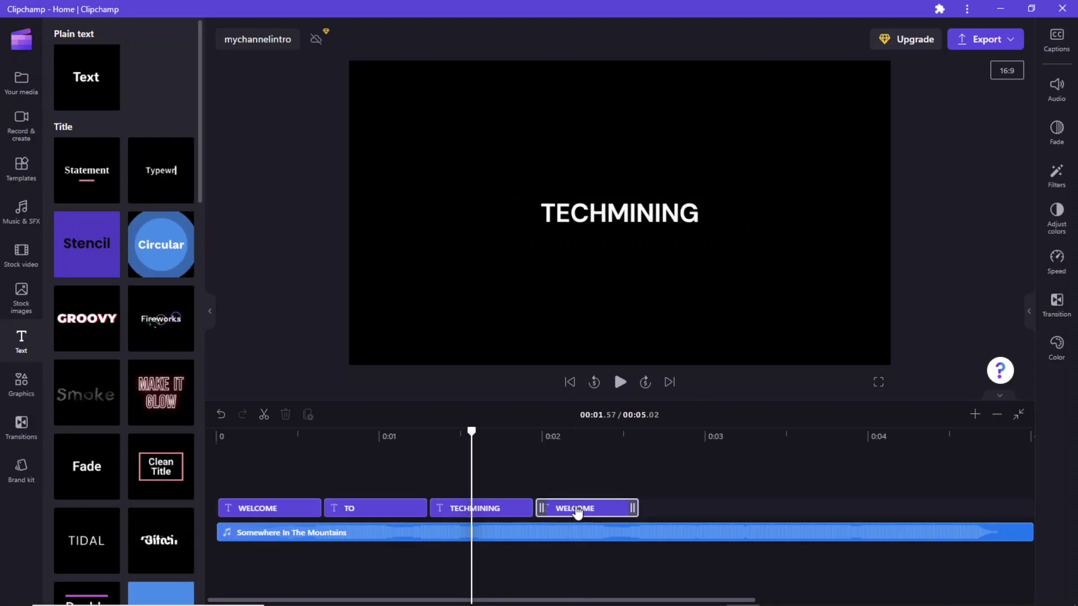
pyautogui.moveTo(471, 431); pyautogui.dragTo(585, 435)
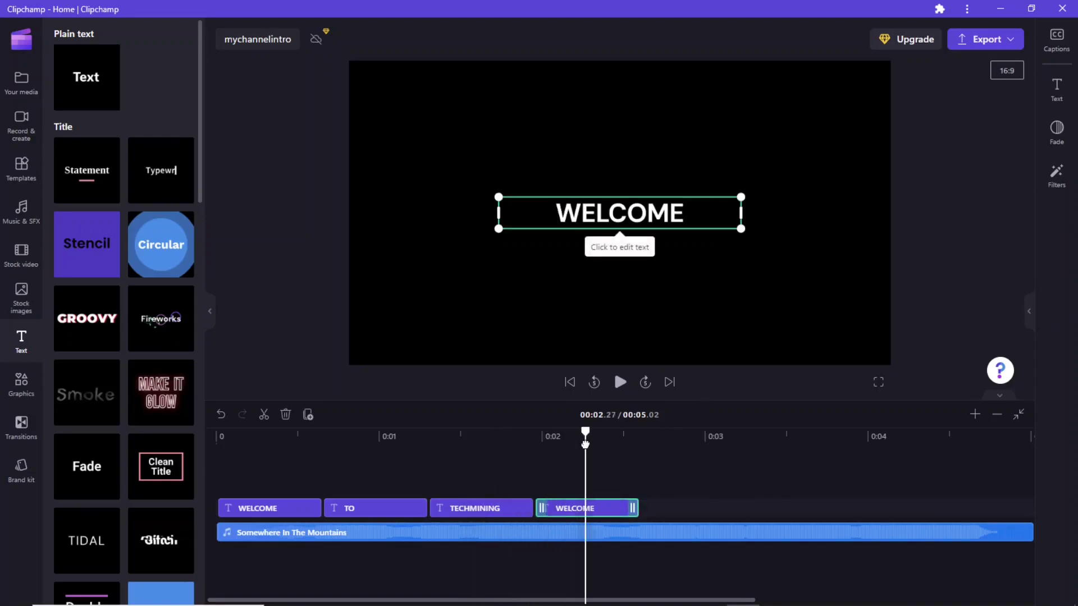
pyautogui.click(561, 213)
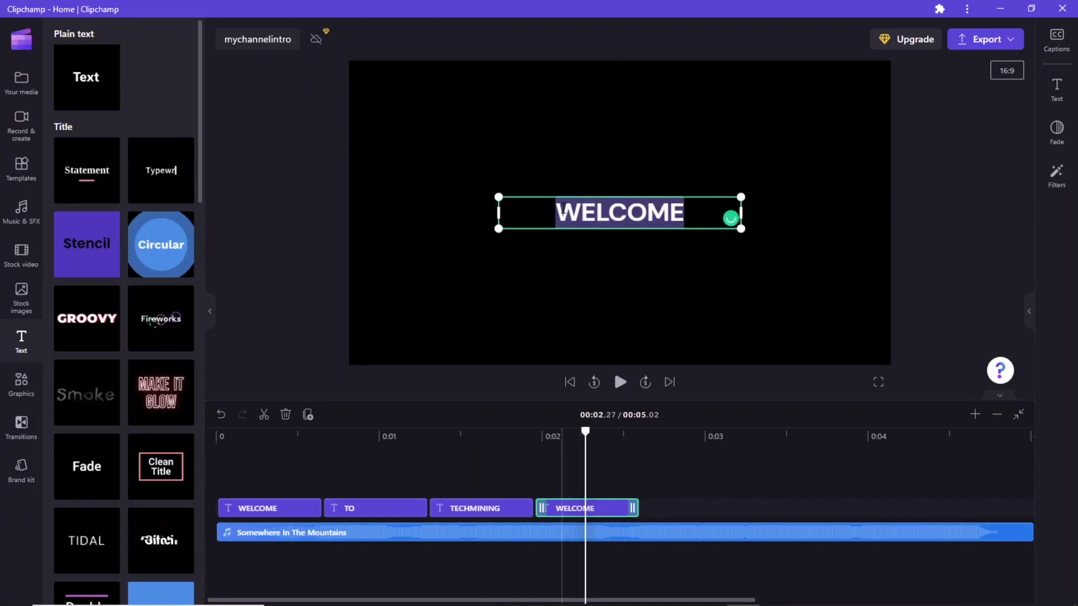
pyautogui.write('CHANNEL')
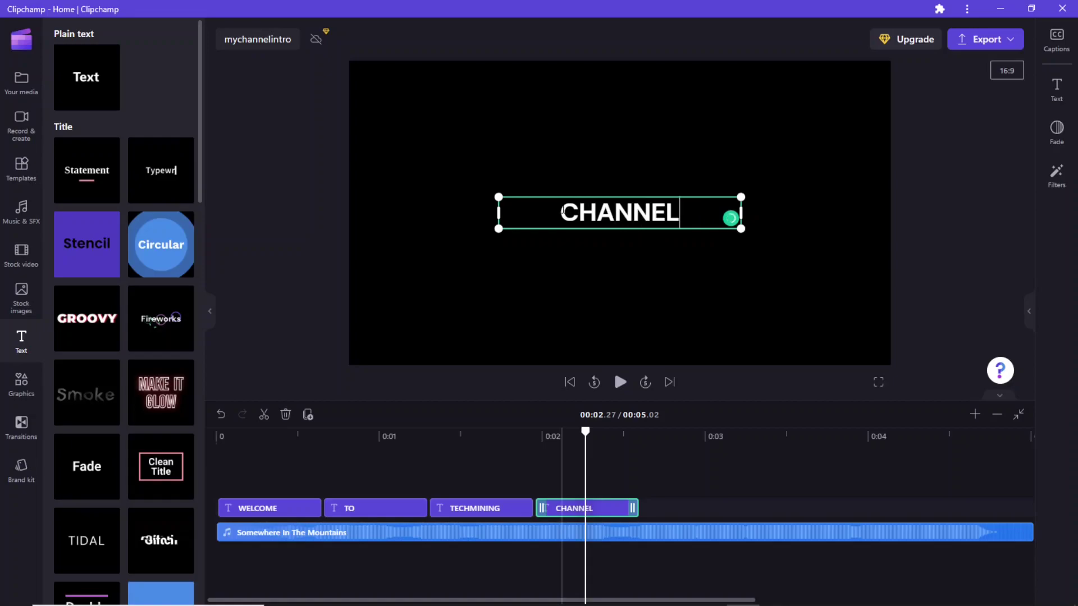
pyautogui.click(603, 260)
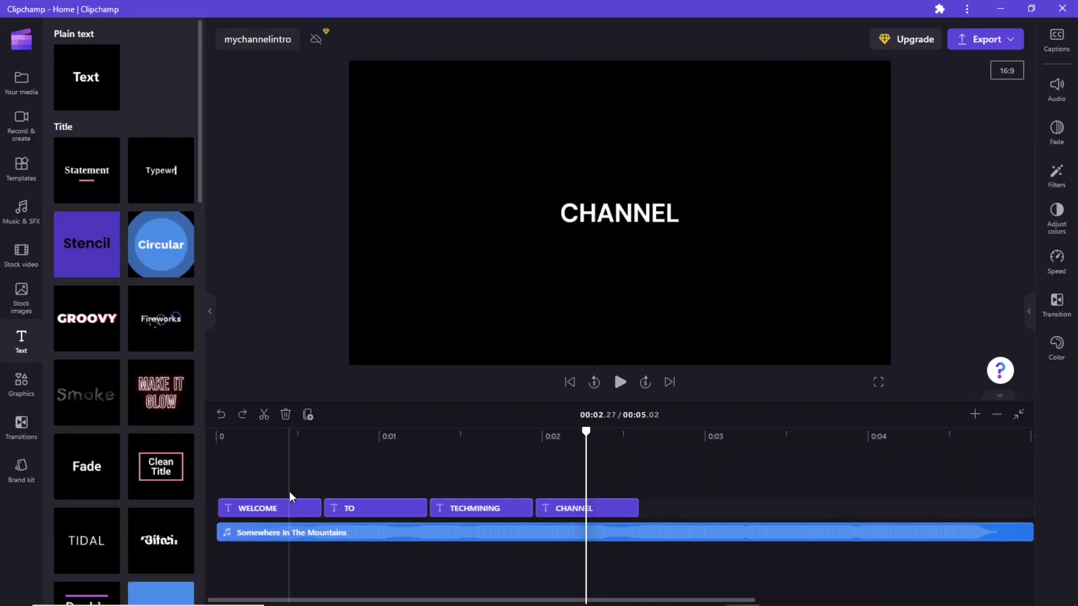
# Step: Select all four titles together, move the playhead to 2.60 seconds at their end, and duplicate them there
pyautogui.click(279, 509)
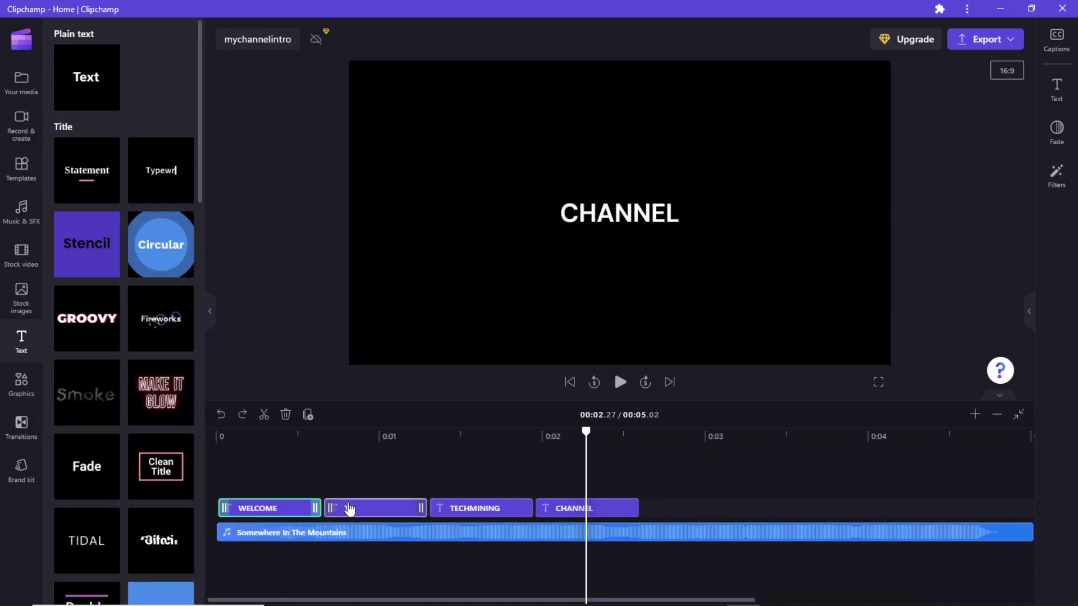
pyautogui.keyDown('shift'); pyautogui.click(370, 508); pyautogui.keyUp('shift')
pyautogui.keyDown('shift'); pyautogui.click(519, 511); pyautogui.keyUp('shift')
pyautogui.keyDown('shift'); pyautogui.click(561, 510); pyautogui.keyUp('shift')
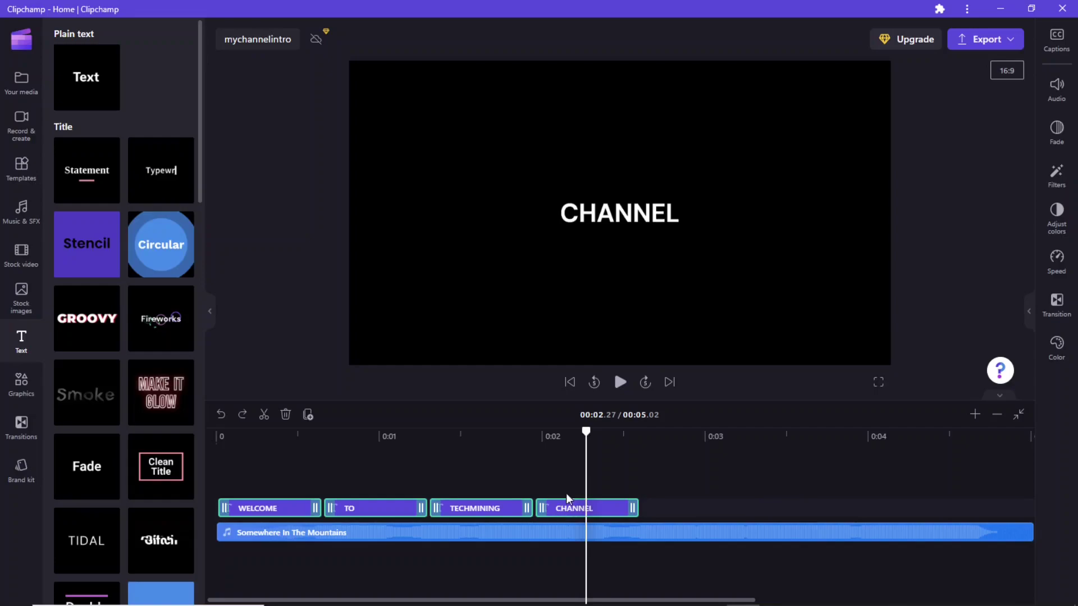
pyautogui.moveTo(585, 431); pyautogui.dragTo(640, 442)
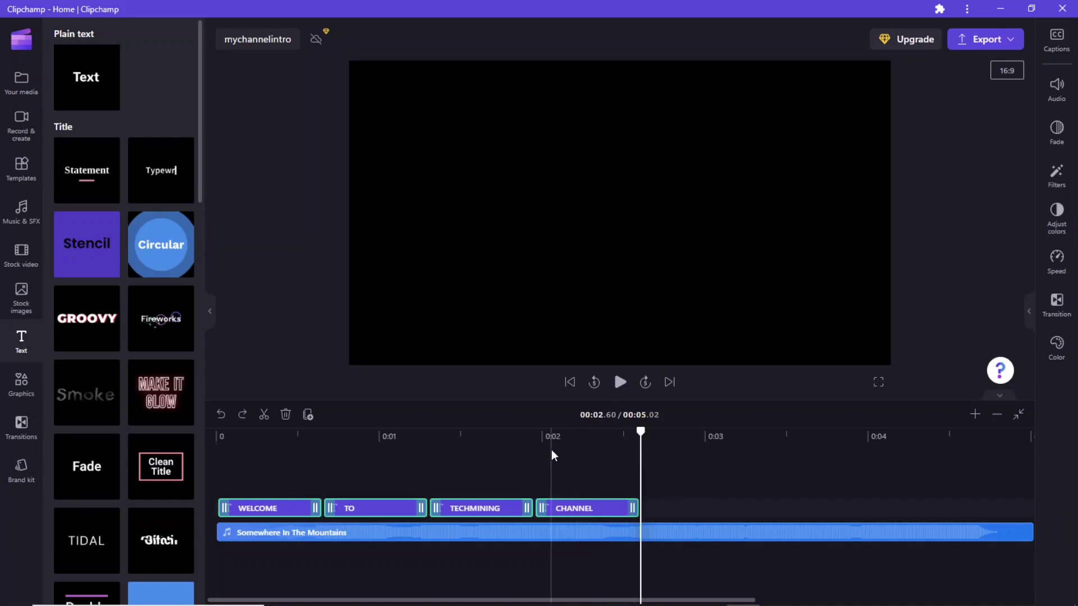
pyautogui.hotkey('ctrl', 'd')
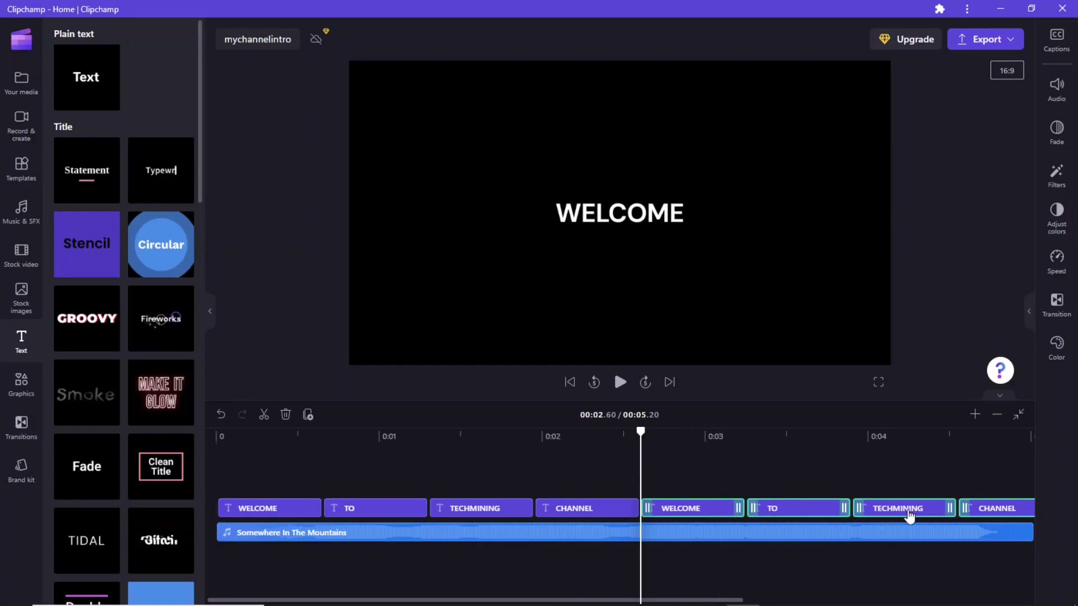
# Step: Fit the whole timeline in view and shorten the four duplicated titles together to about a quarter of their length
pyautogui.click(1018, 416)
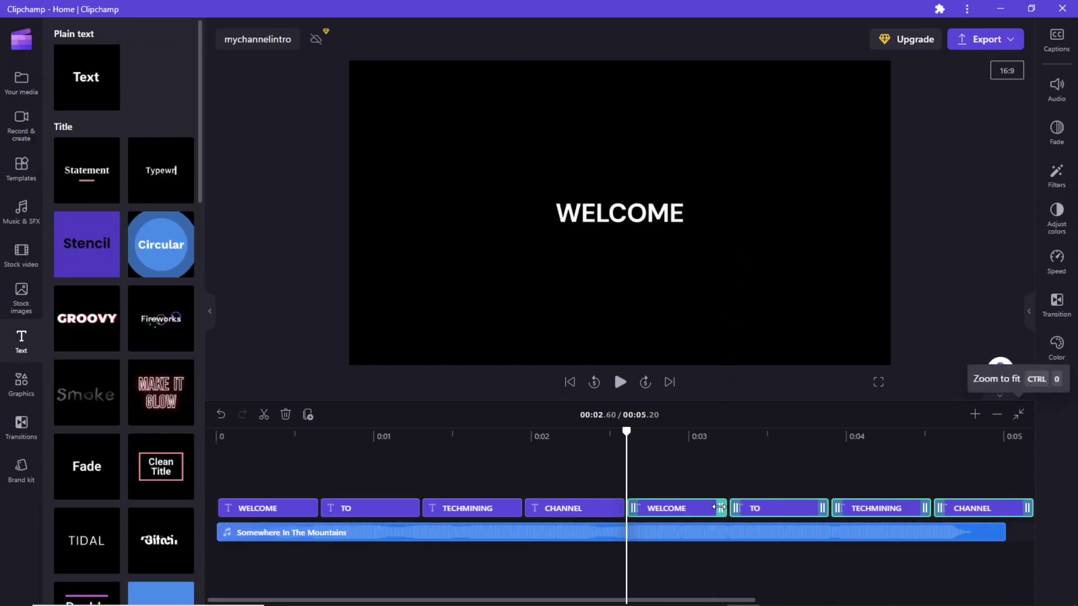
pyautogui.moveTo(719, 507); pyautogui.dragTo(647, 510)
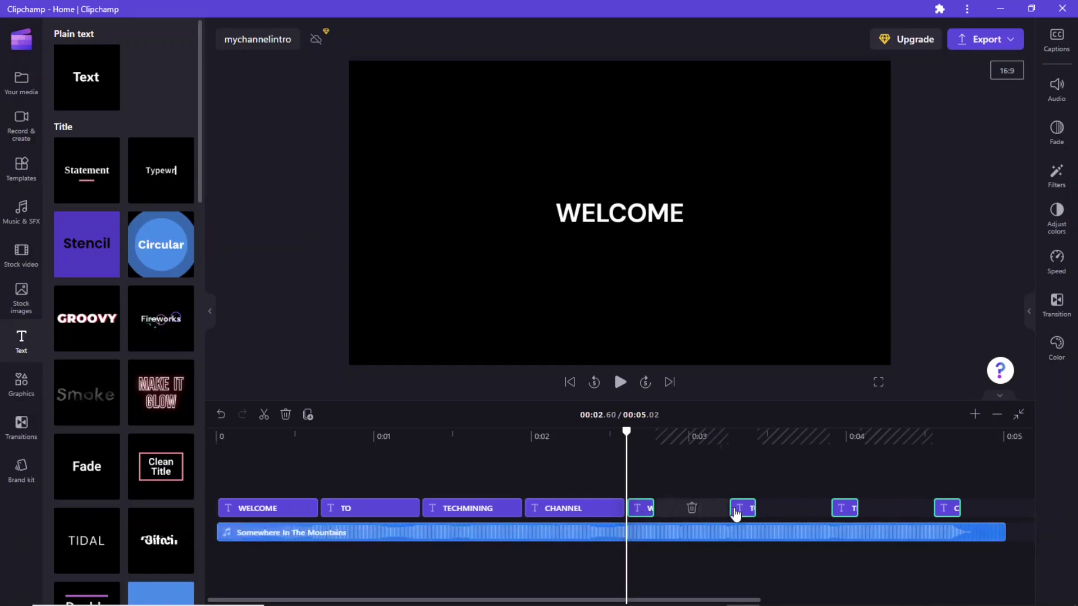
# Step: Move the four shortened duplicate titles individually so they sit end to end directly after the first CHANNEL title
pyautogui.moveTo(745, 508)
pyautogui.mouseDown()
pyautogui.moveTo(713, 503)
pyautogui.moveTo(757, 507)
pyautogui.moveTo(746, 507)
pyautogui.mouseUp()
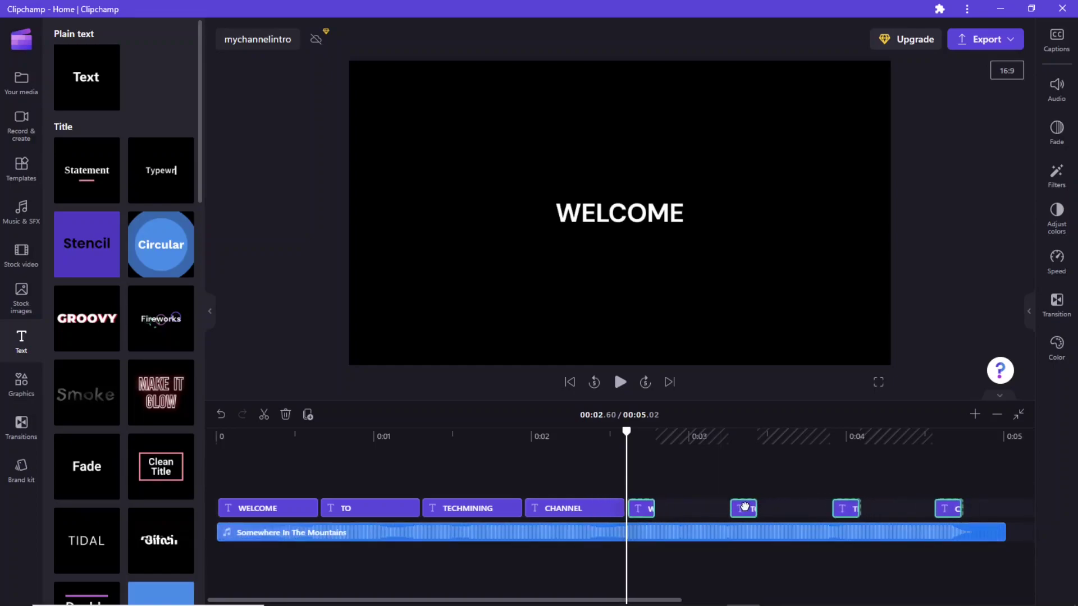
pyautogui.click(612, 508)
pyautogui.click(749, 512)
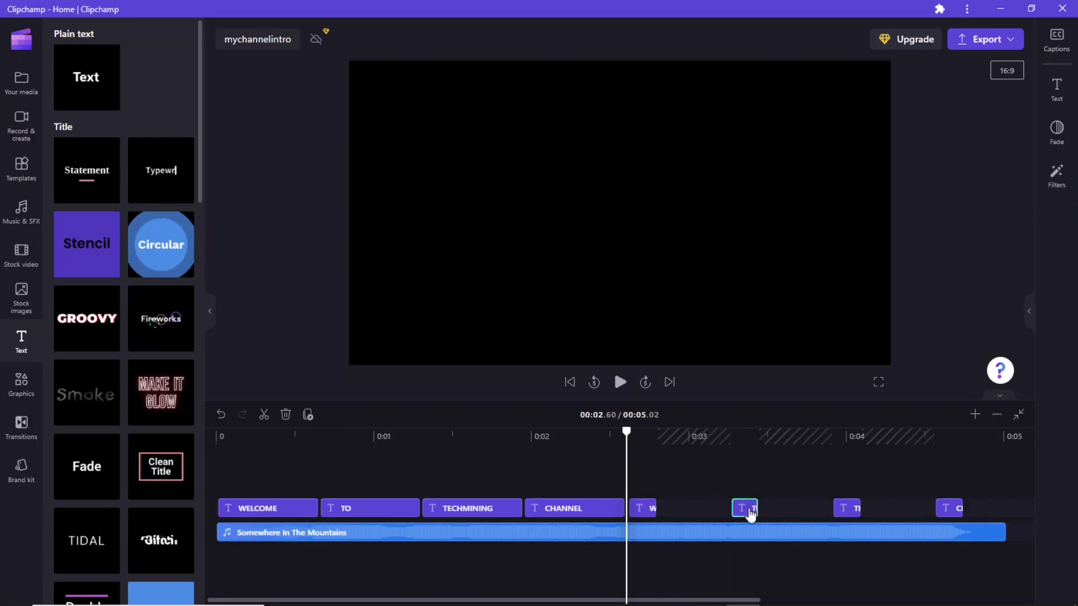
pyautogui.moveTo(749, 512); pyautogui.dragTo(675, 510)
pyautogui.moveTo(845, 510); pyautogui.dragTo(696, 502)
pyautogui.moveTo(948, 508); pyautogui.dragTo(727, 509)
pyautogui.moveTo(627, 431); pyautogui.dragTo(611, 431)
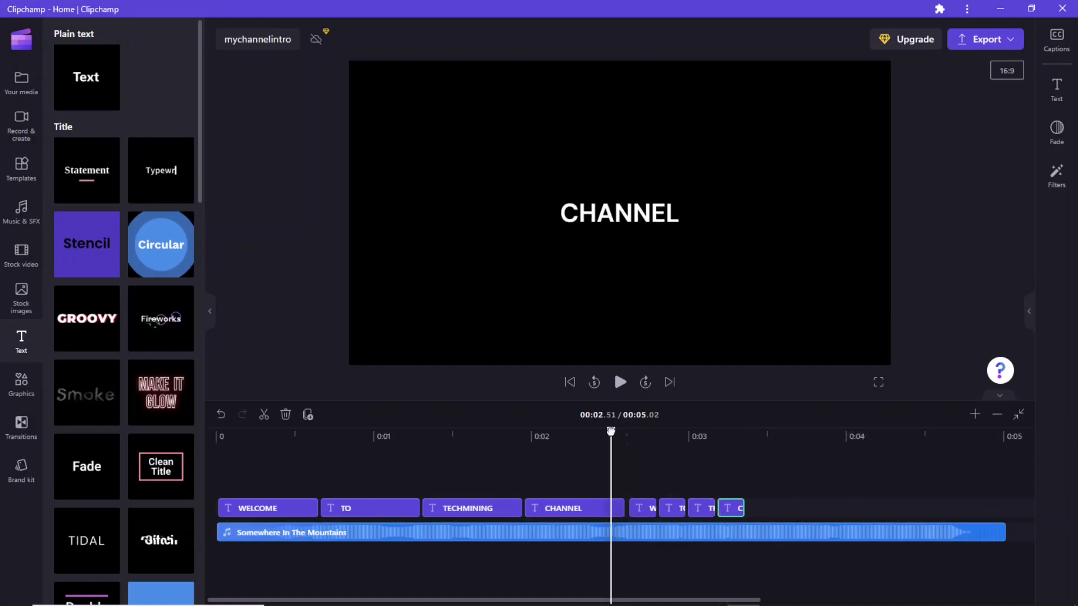
pyautogui.moveTo(640, 512); pyautogui.dragTo(634, 509)
pyautogui.click(666, 510)
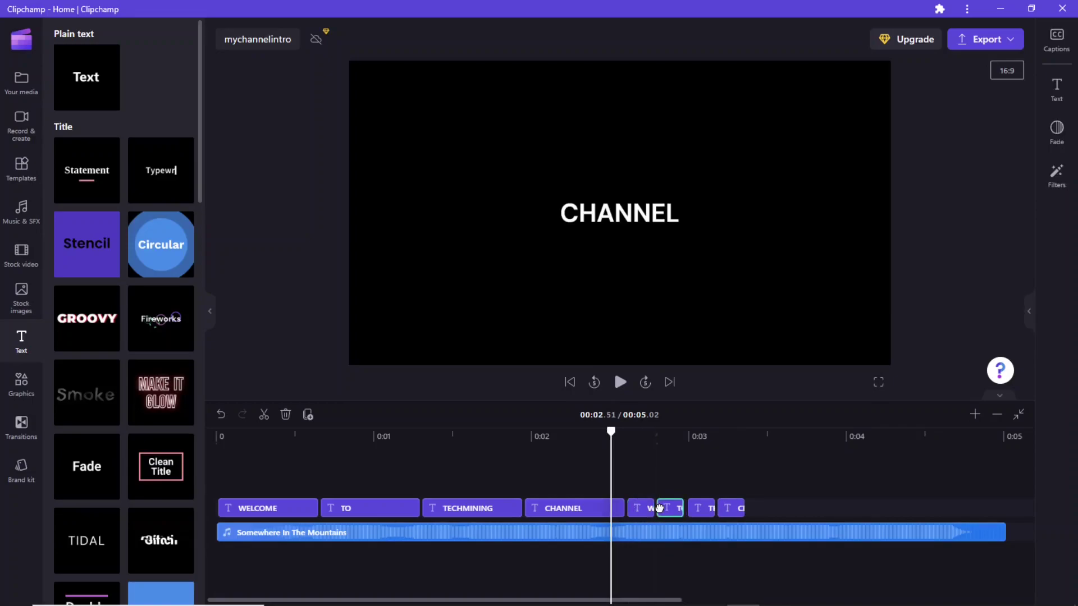
pyautogui.click(696, 511)
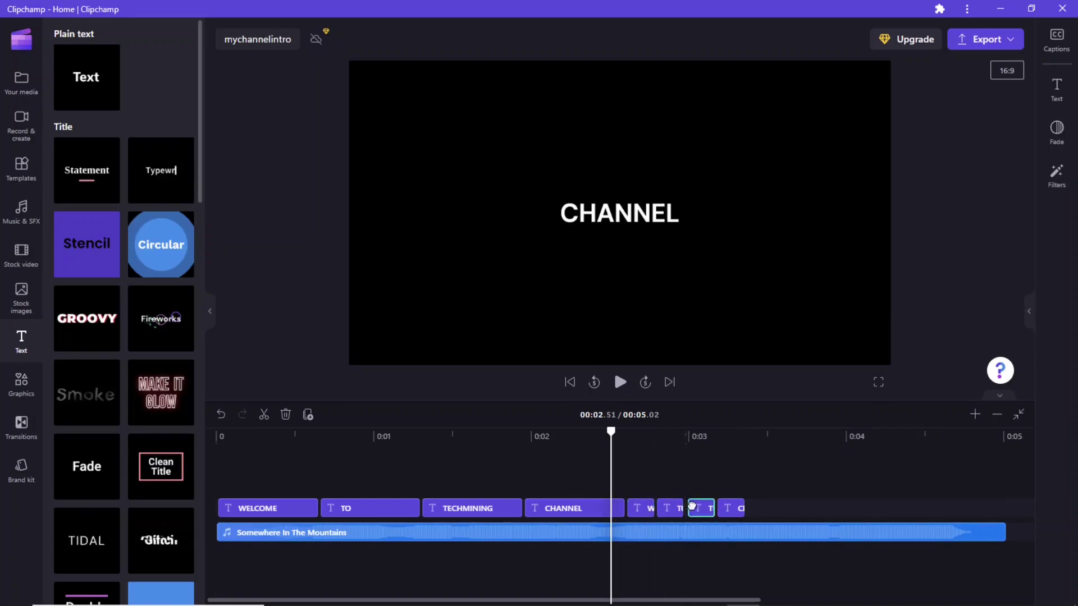
pyautogui.click(727, 512)
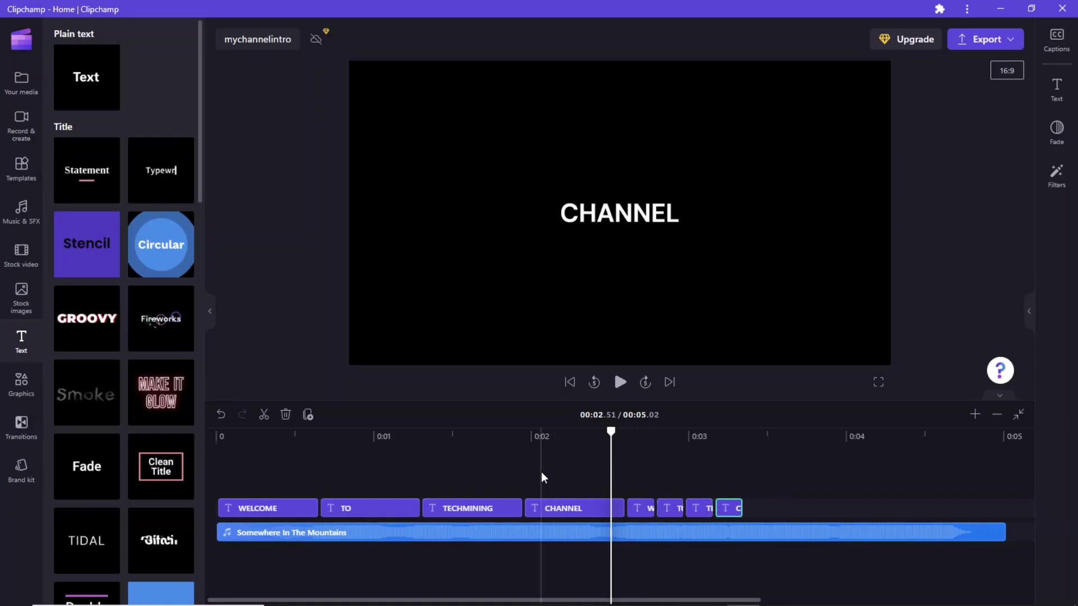
# Step: Play the intro from the start to preview the title timing, and stop playback after the last title
pyautogui.moveTo(577, 432); pyautogui.dragTo(184, 436)
pyautogui.click(623, 387)
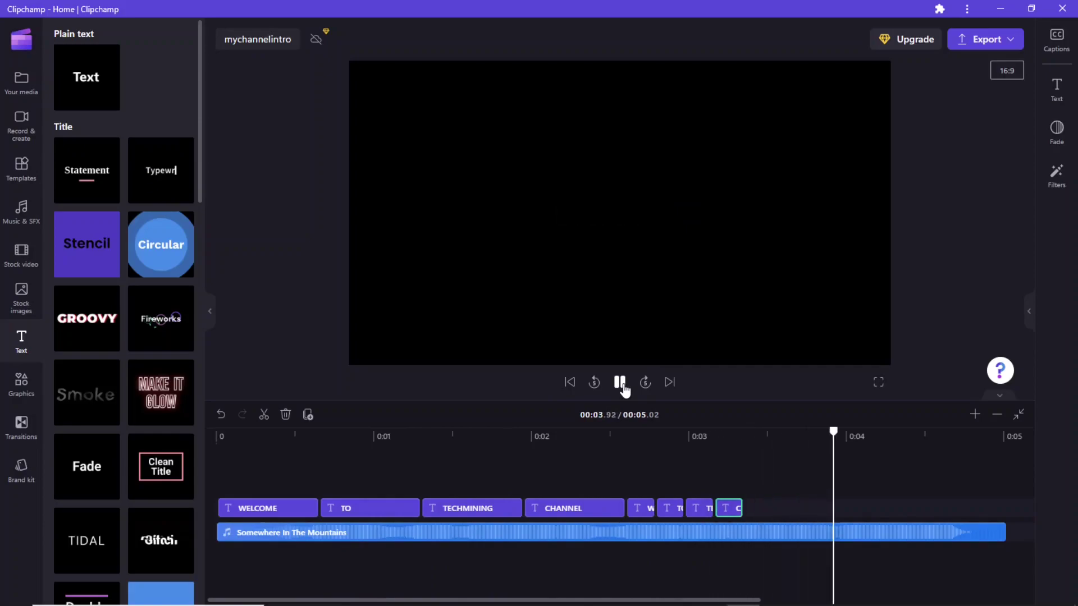
pyautogui.click(620, 382)
# Step: Select the four titles of the second set together, move the playhead to 4.01 seconds, and paste copies there
pyautogui.click(653, 508)
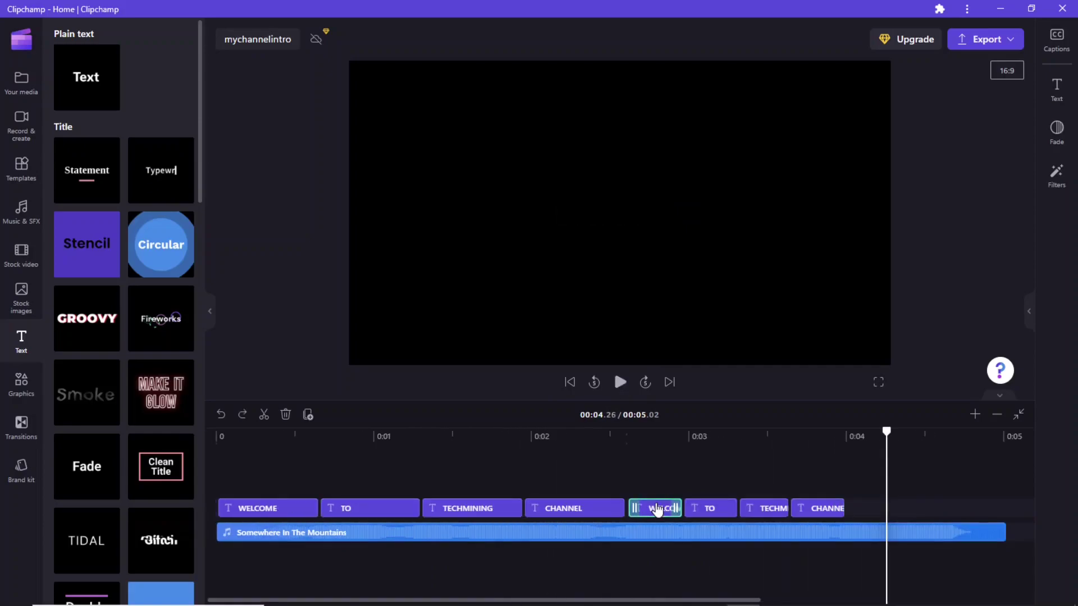
pyautogui.keyDown('shift'); pyautogui.click(708, 508); pyautogui.keyUp('shift')
pyautogui.keyDown('shift'); pyautogui.click(761, 510); pyautogui.keyUp('shift')
pyautogui.keyDown('shift'); pyautogui.click(812, 509); pyautogui.keyUp('shift')
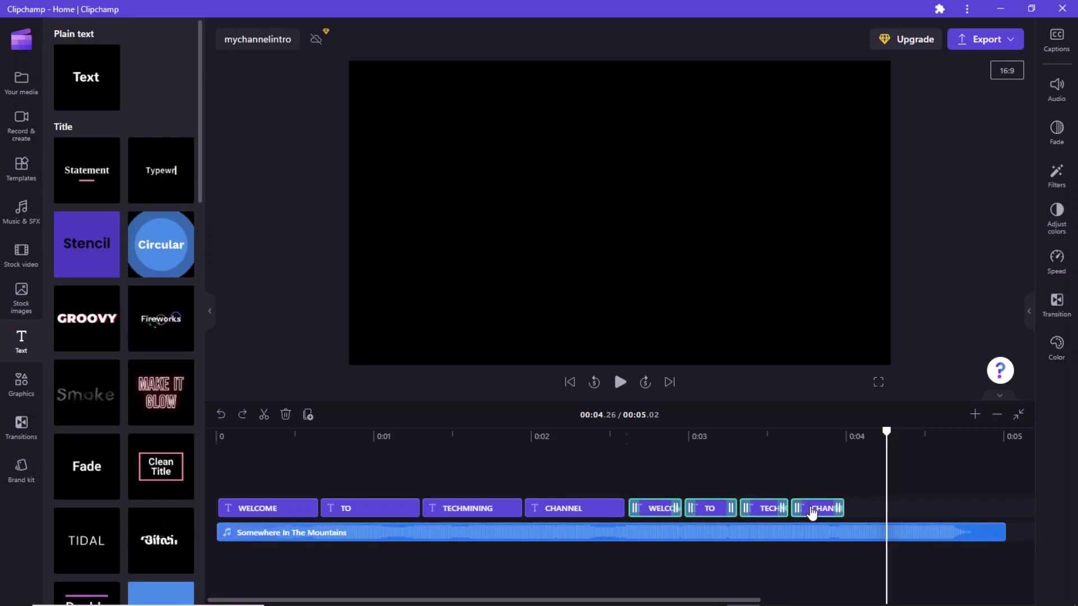
pyautogui.moveTo(886, 430); pyautogui.dragTo(846, 432)
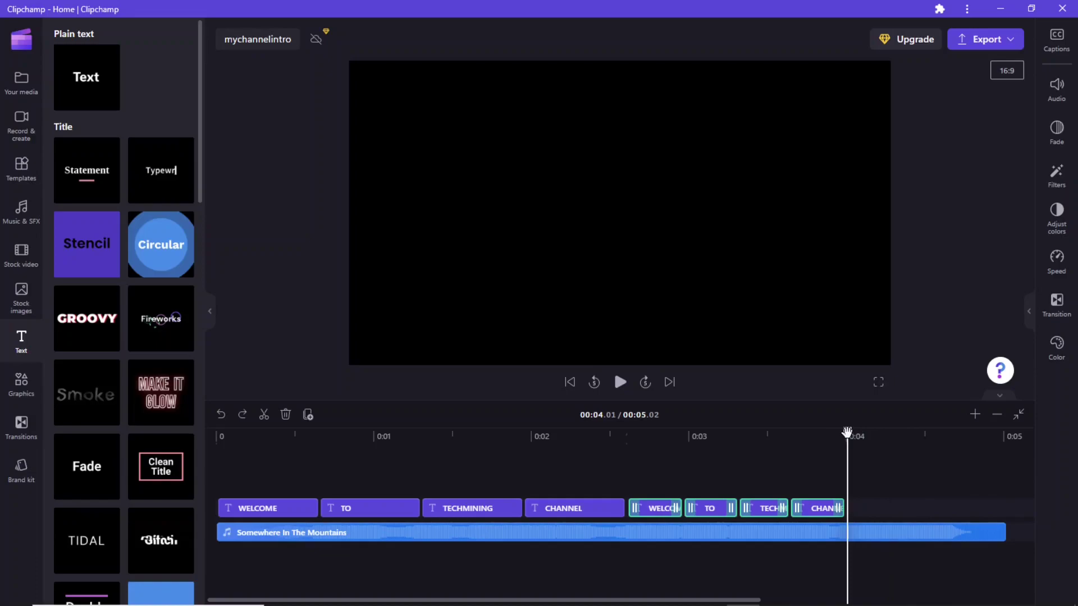
pyautogui.hotkey('ctrl', 'v')
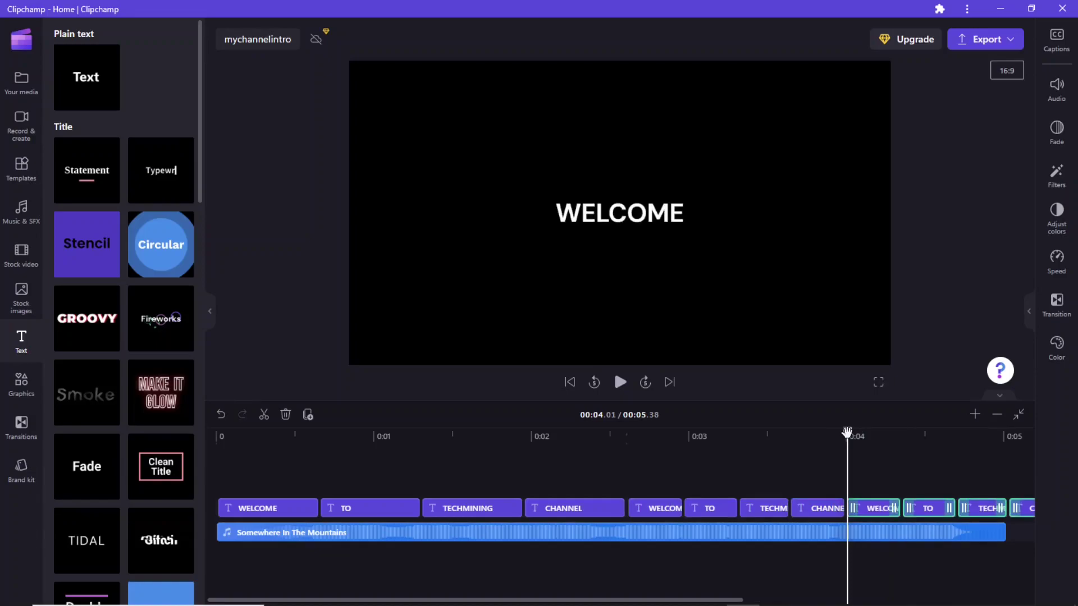
# Step: Shorten each of the four newly pasted titles to about 0.2 seconds and place them end to end within the music's length
pyautogui.click(872, 516)
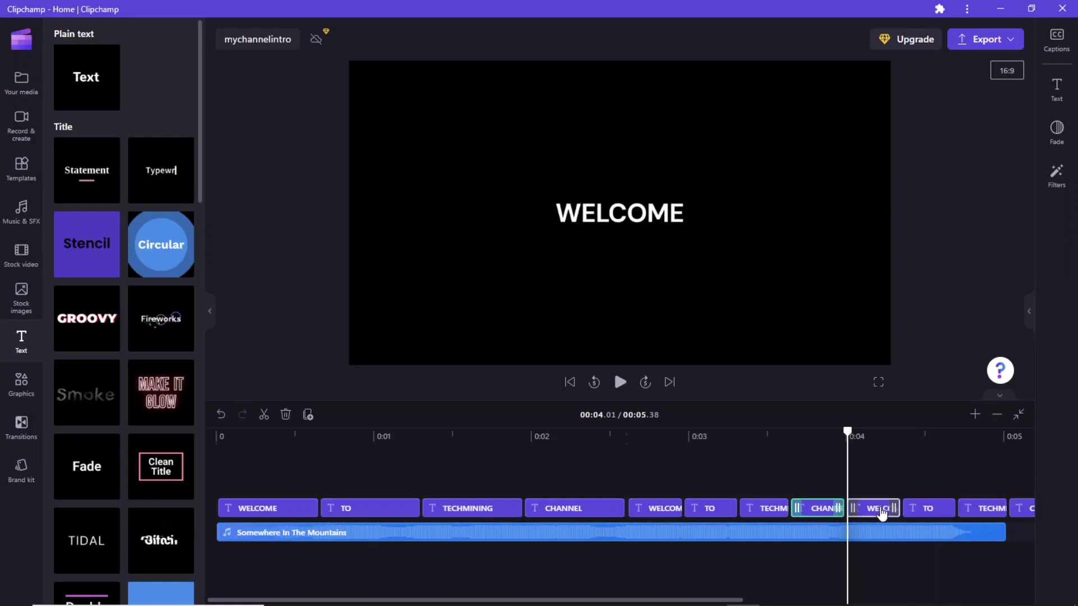
pyautogui.moveTo(900, 514); pyautogui.dragTo(870, 509)
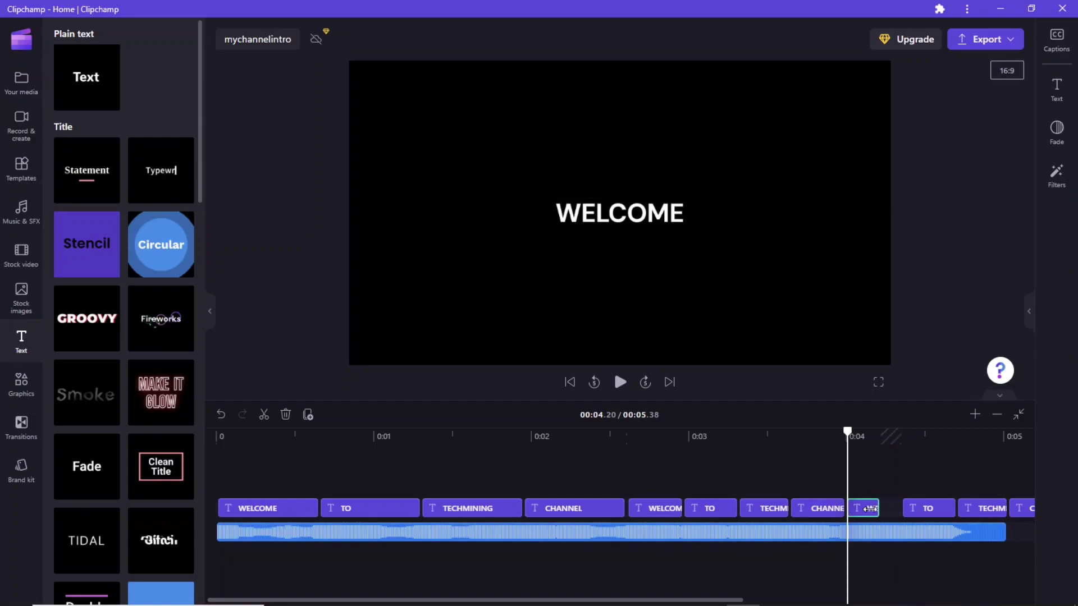
pyautogui.moveTo(930, 509)
pyautogui.mouseDown()
pyautogui.moveTo(909, 509)
pyautogui.moveTo(969, 508)
pyautogui.moveTo(927, 508)
pyautogui.moveTo(961, 508)
pyautogui.moveTo(943, 508)
pyautogui.mouseUp()
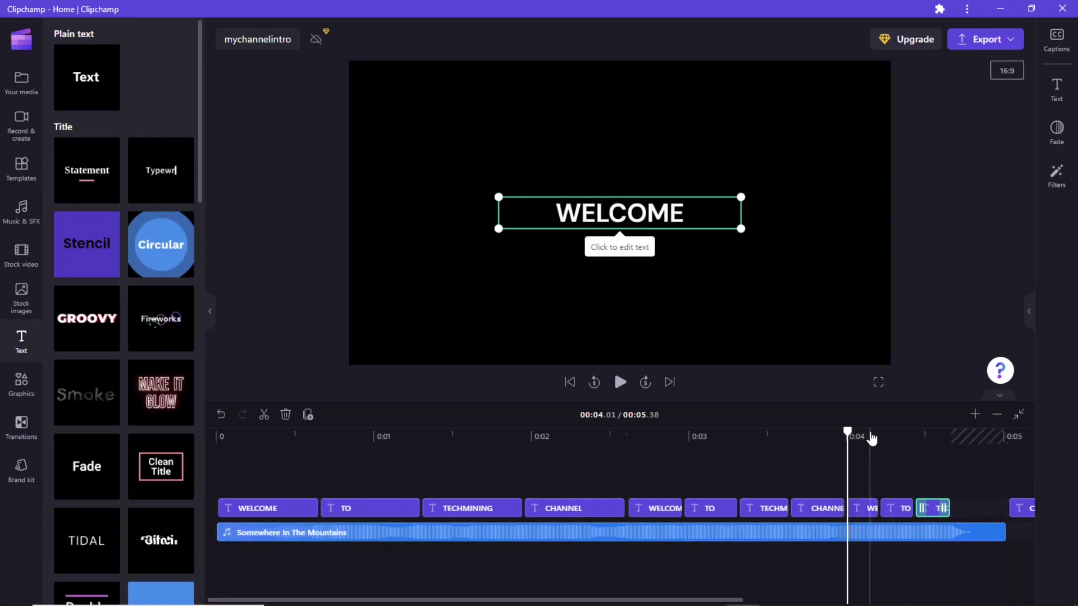
pyautogui.click(1018, 414)
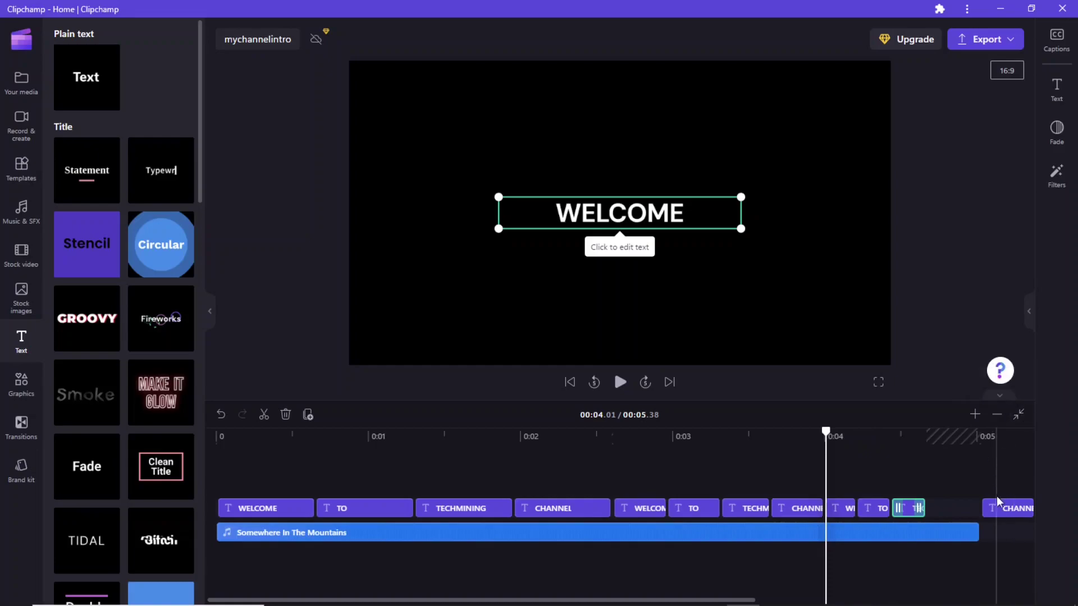
pyautogui.moveTo(999, 508); pyautogui.dragTo(957, 510)
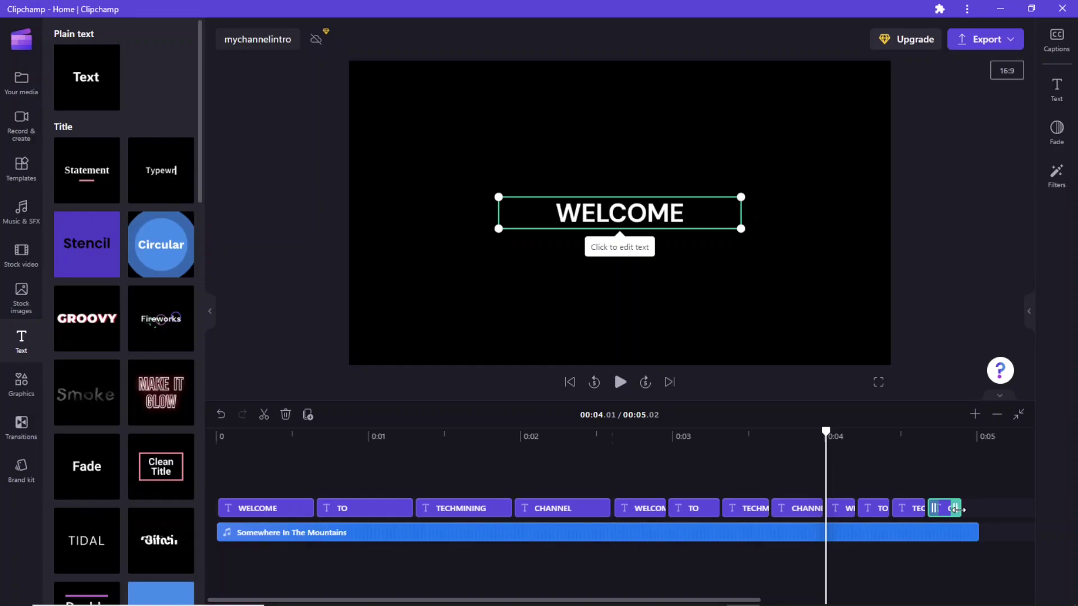
# Step: Fit the whole timeline in view and play the intro from the start
pyautogui.click(1020, 415)
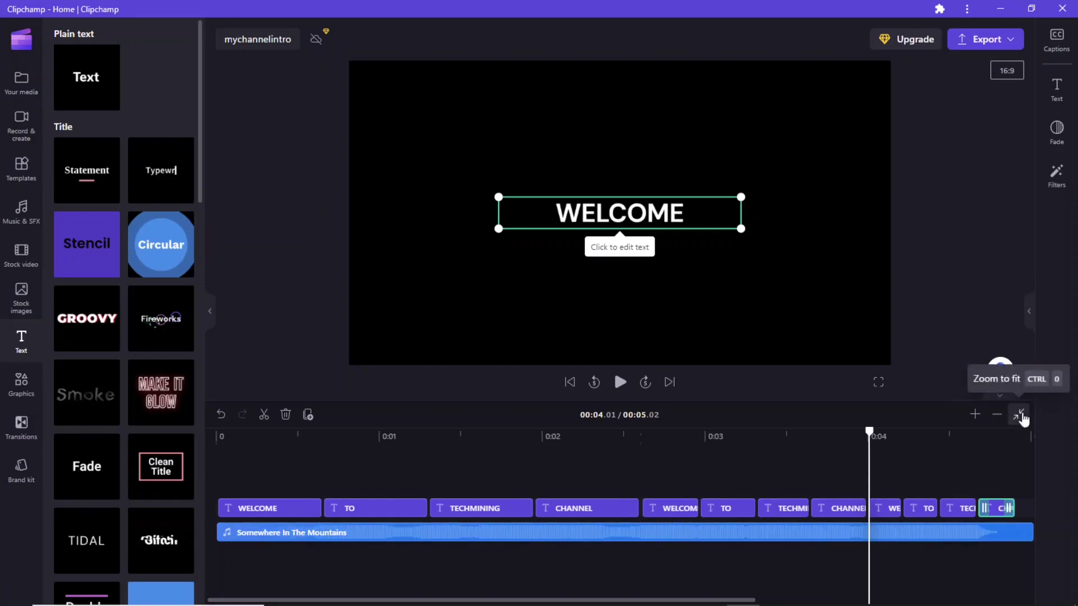
pyautogui.press('space')
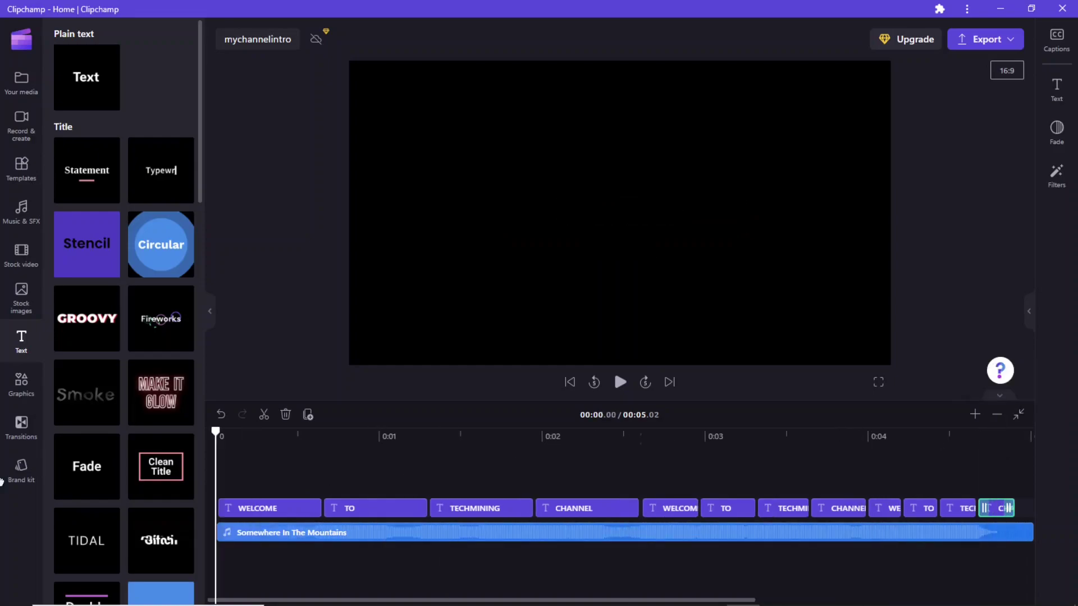
pyautogui.click(621, 383)
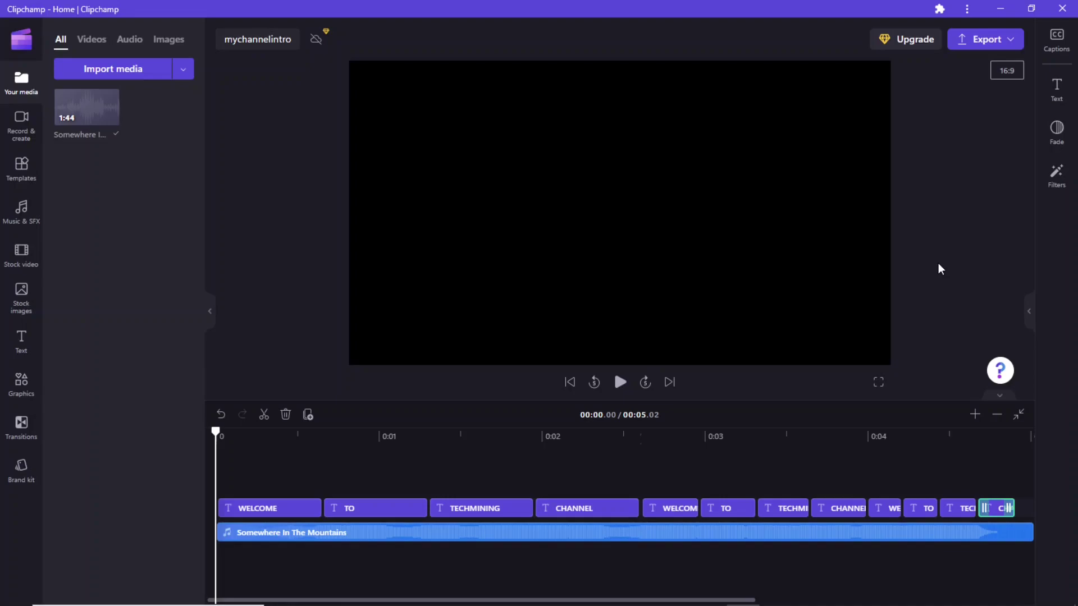
# Step: Apply the Glitch title style to the first WELCOME title, preview it from the start, and return the playhead to zero
pyautogui.click(20, 341)
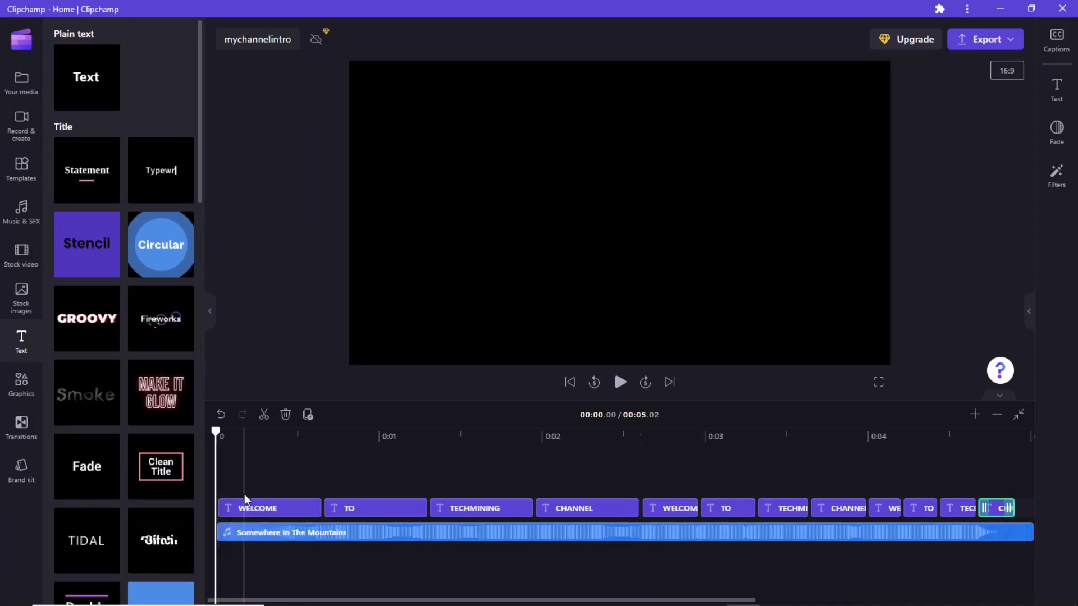
pyautogui.moveTo(161, 536); pyautogui.dragTo(270, 514)
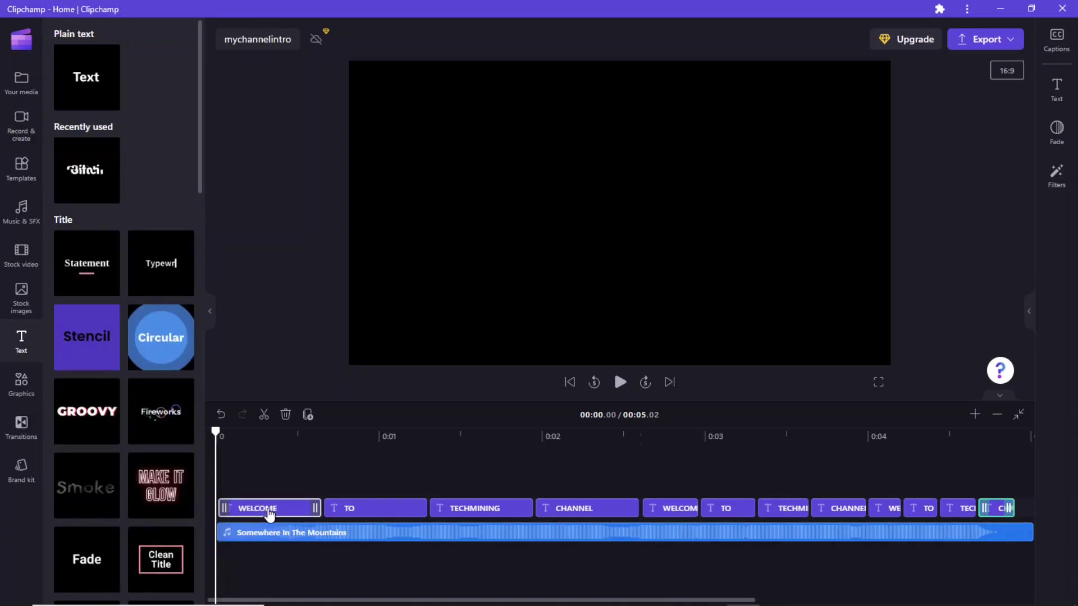
pyautogui.click(620, 382)
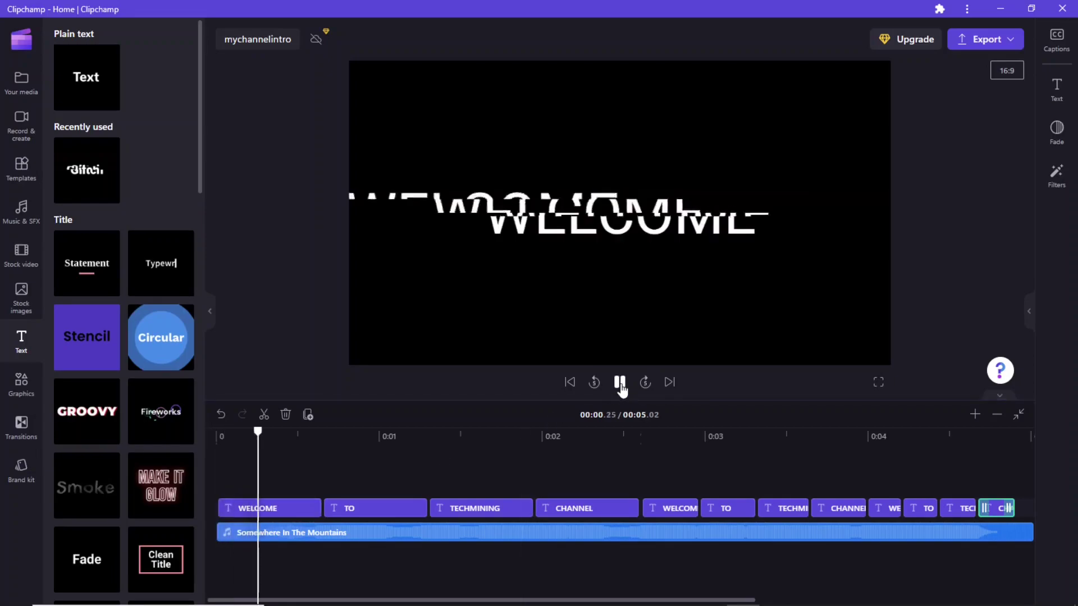
pyautogui.click(621, 382)
pyautogui.moveTo(442, 431); pyautogui.dragTo(216, 432)
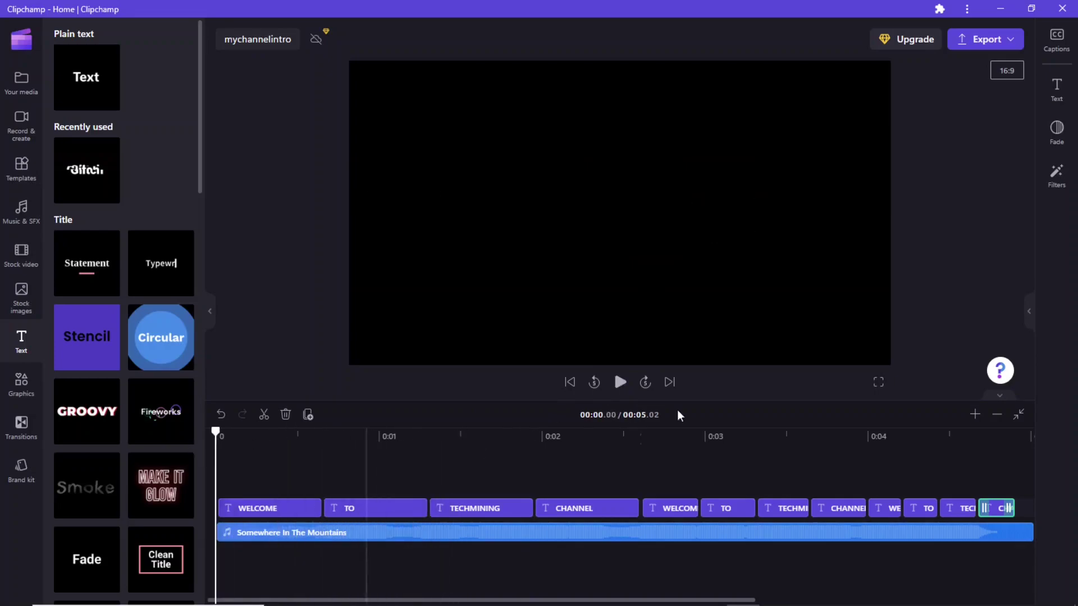
pyautogui.click(620, 382)
pyautogui.click(625, 386)
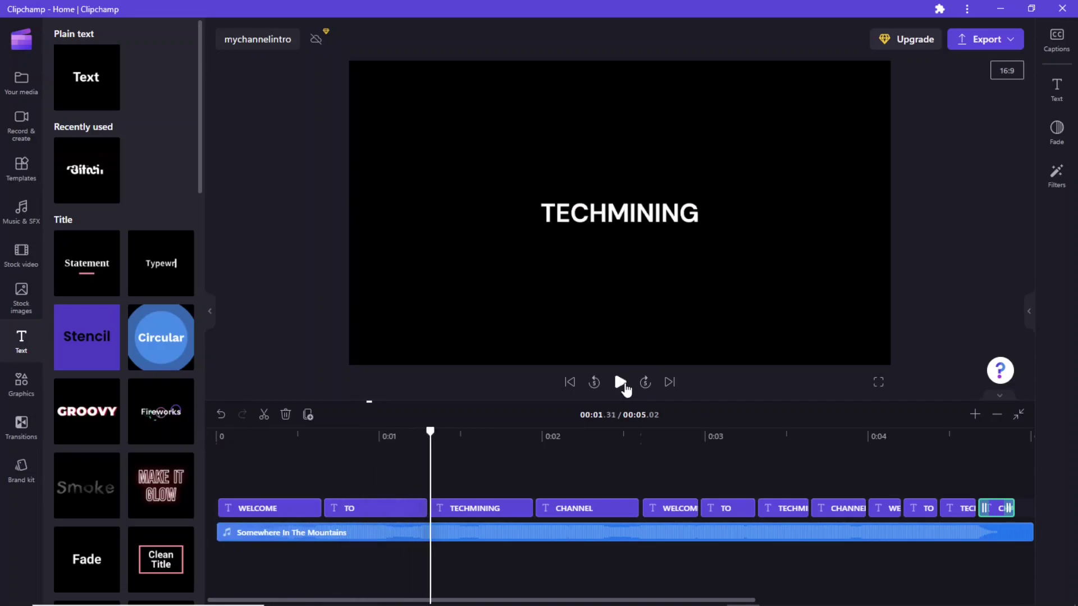
pyautogui.press('Home')
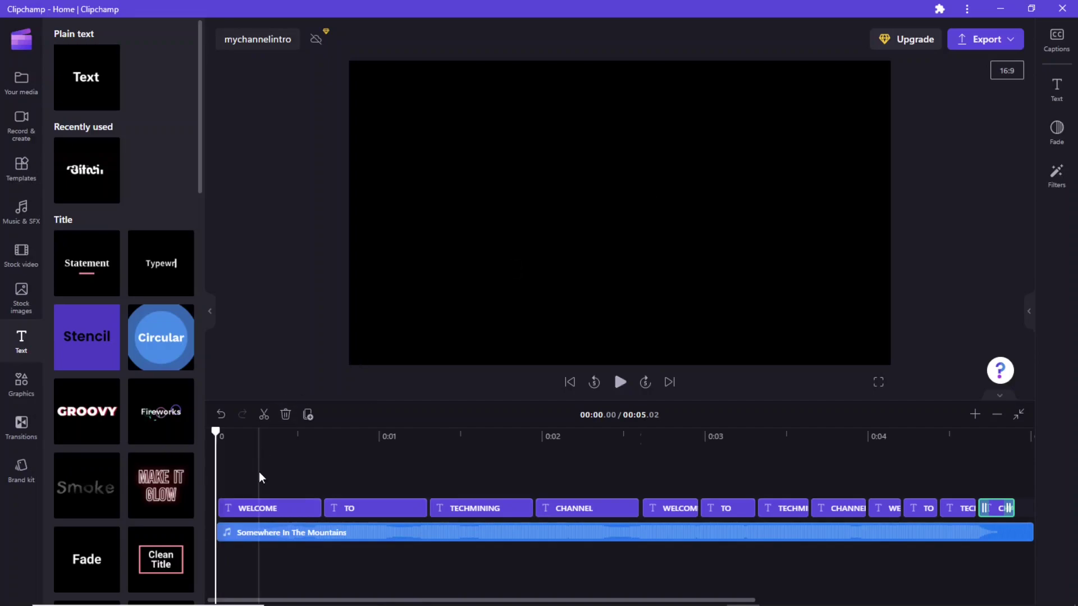
# Step: Examine the Glitch amount and speed settings of the first WELCOME title and close them
pyautogui.click(263, 511)
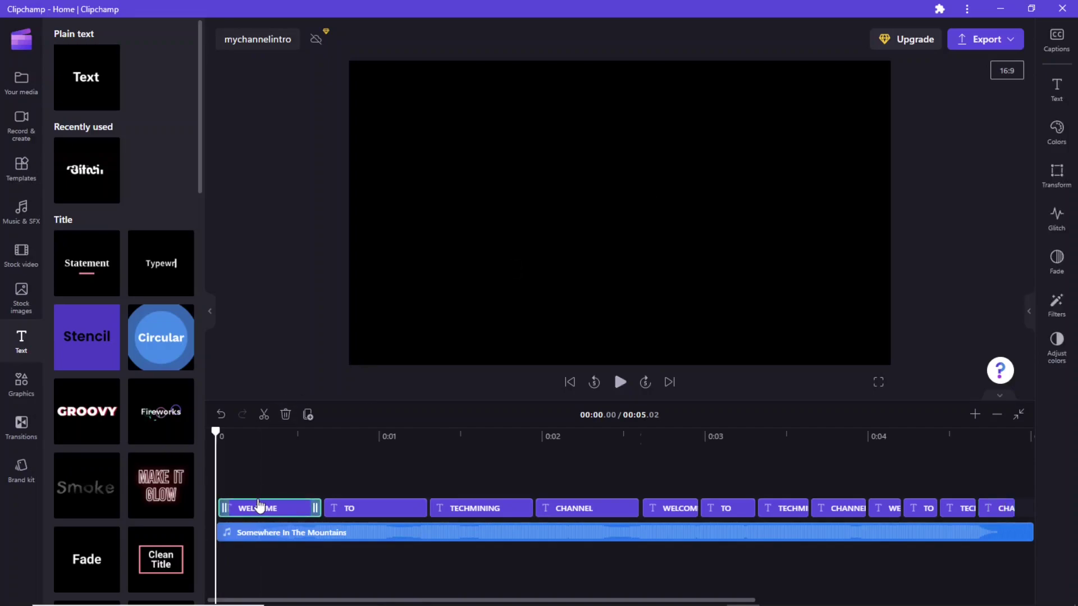
pyautogui.click(1057, 216)
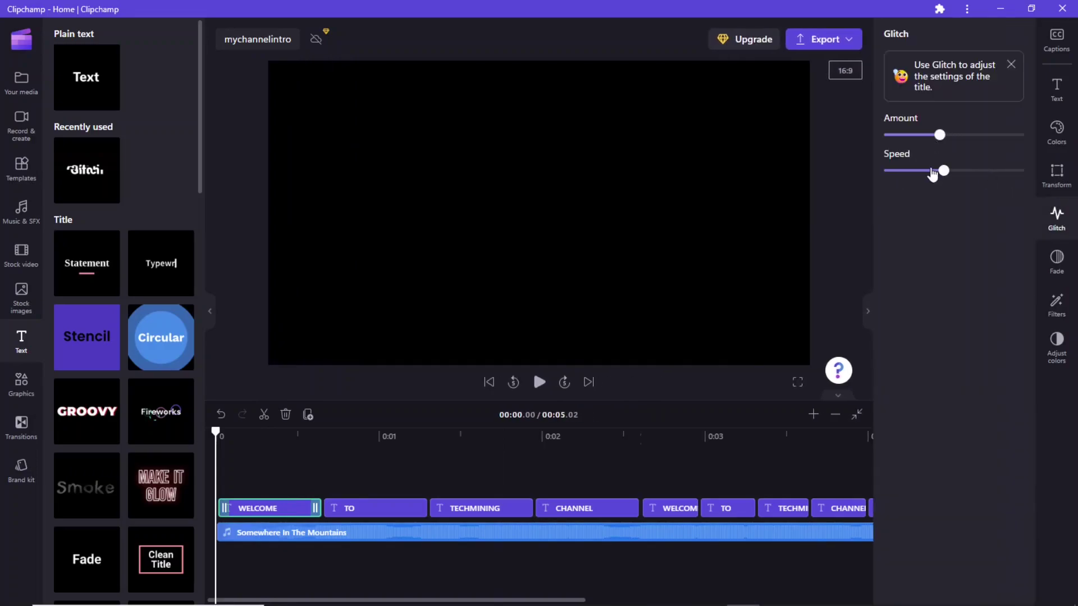
pyautogui.click(1062, 230)
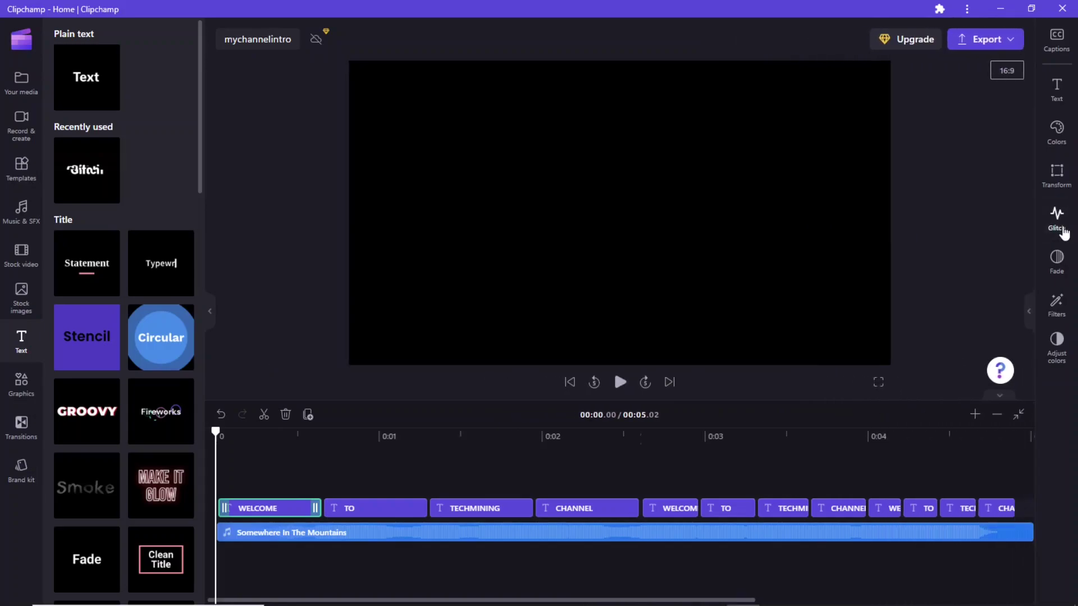
# Step: Apply the Glitch title style to the first TO, TECHMINING and CHANNEL titles, and preview the intro
pyautogui.click(393, 510)
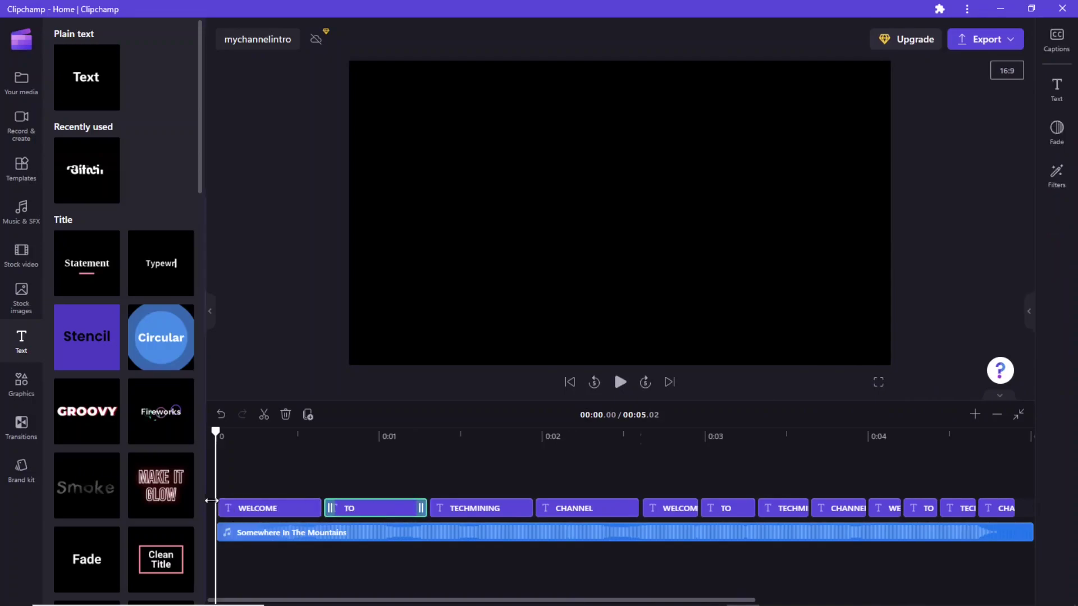
pyautogui.scroll(-2, 161, 505)
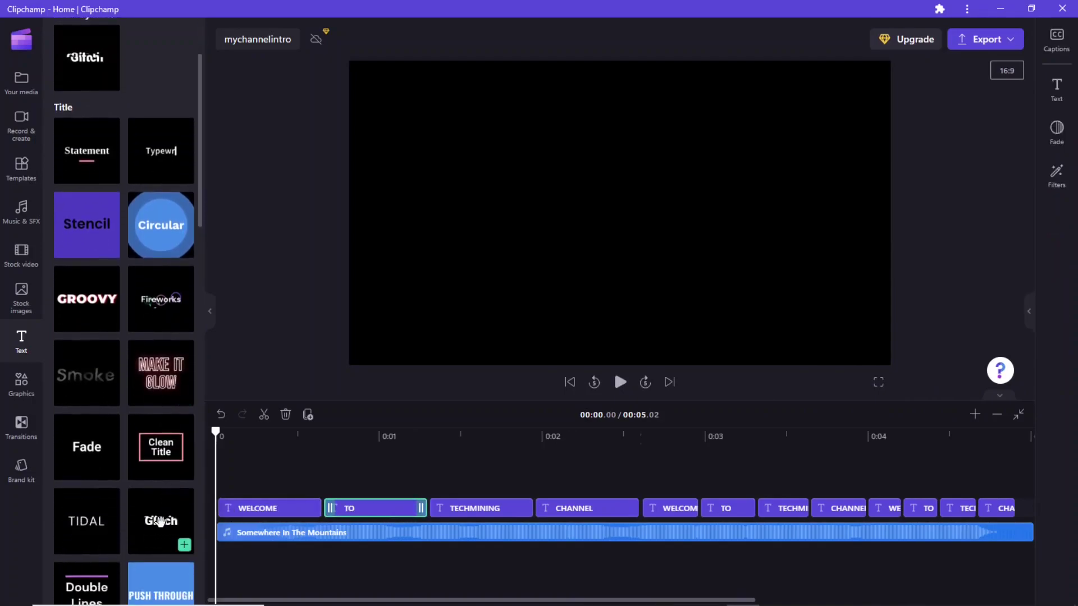
pyautogui.moveTo(160, 519); pyautogui.dragTo(360, 507)
pyautogui.click(485, 512)
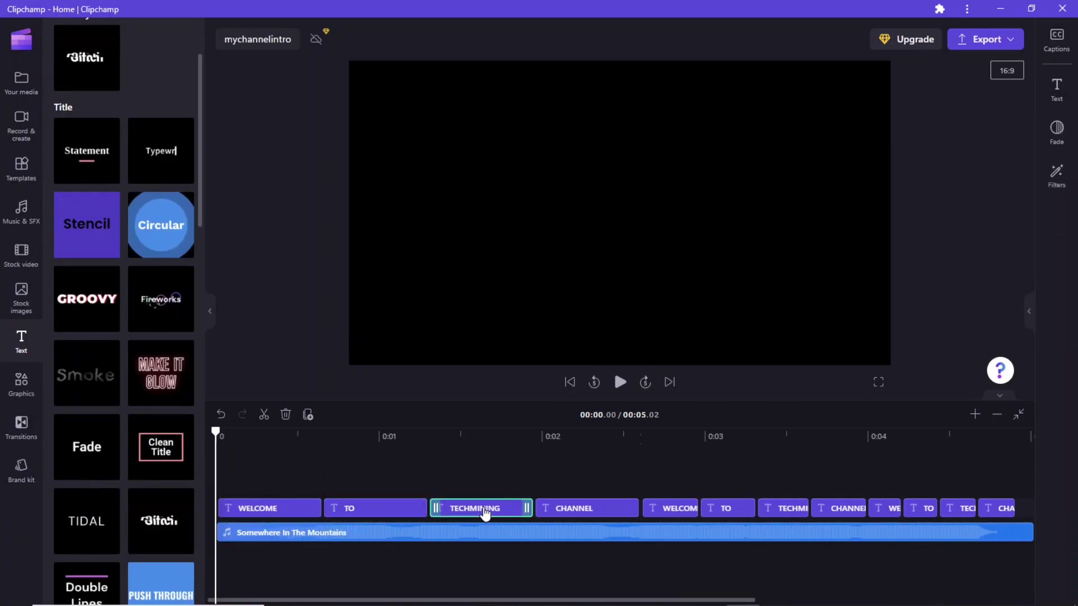
pyautogui.moveTo(160, 521); pyautogui.dragTo(459, 517)
pyautogui.click(584, 515)
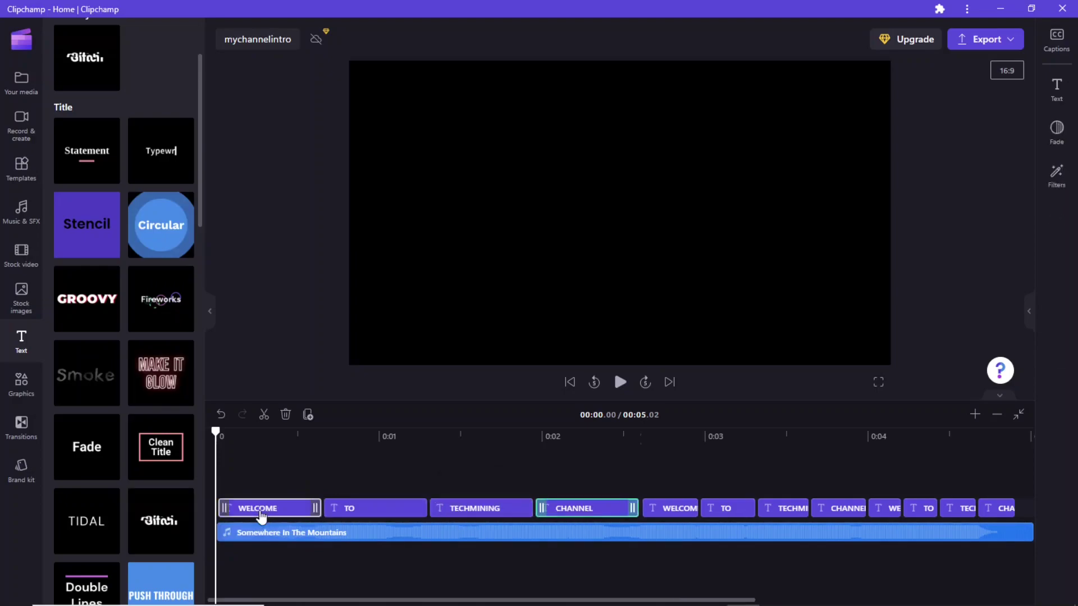
pyautogui.moveTo(160, 521); pyautogui.dragTo(600, 516)
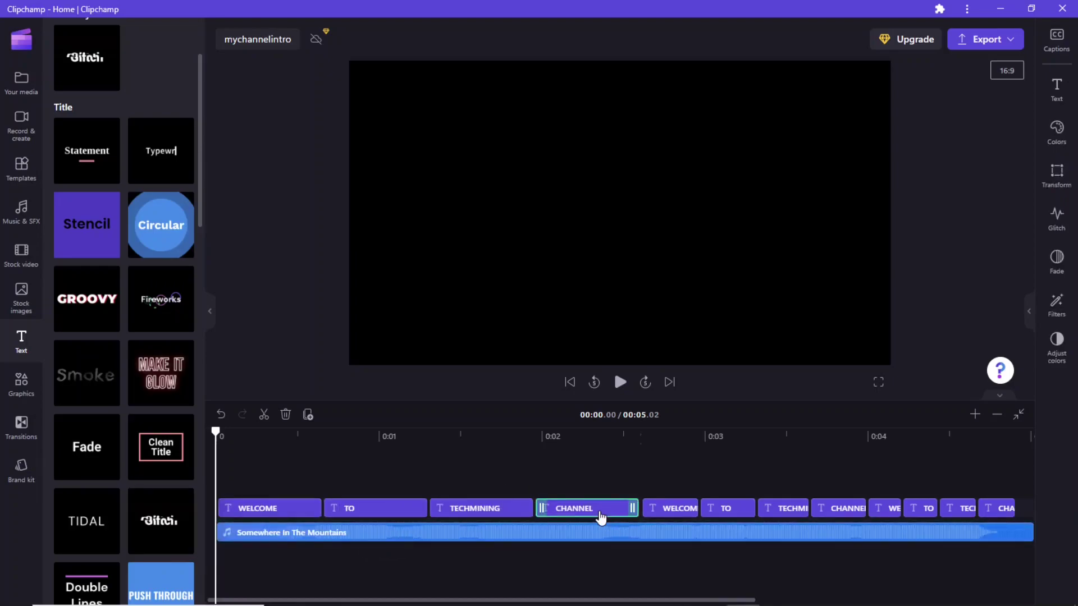
pyautogui.click(621, 383)
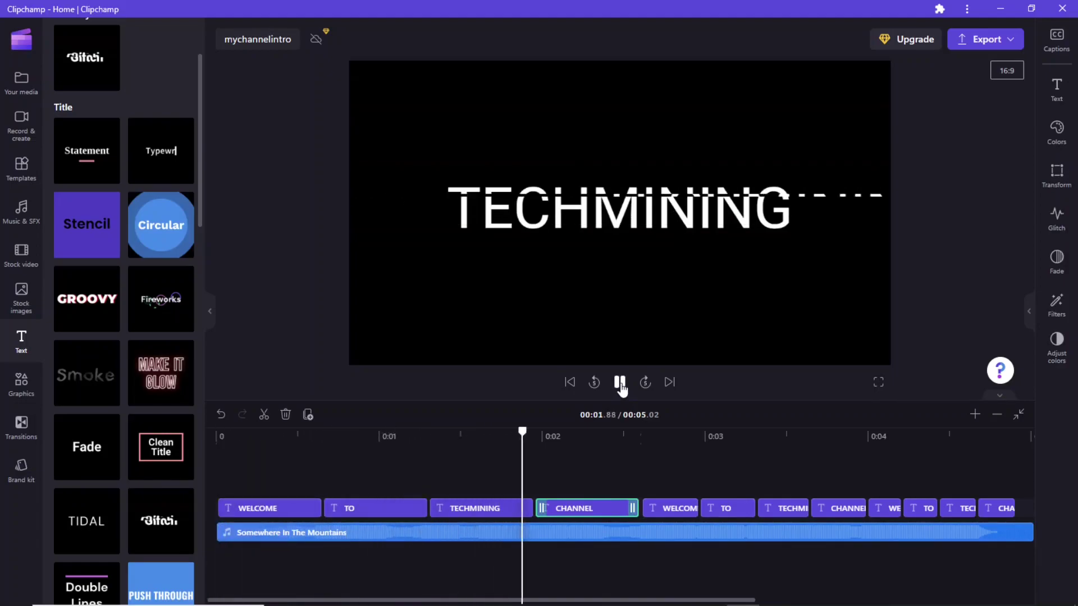
pyautogui.click(621, 383)
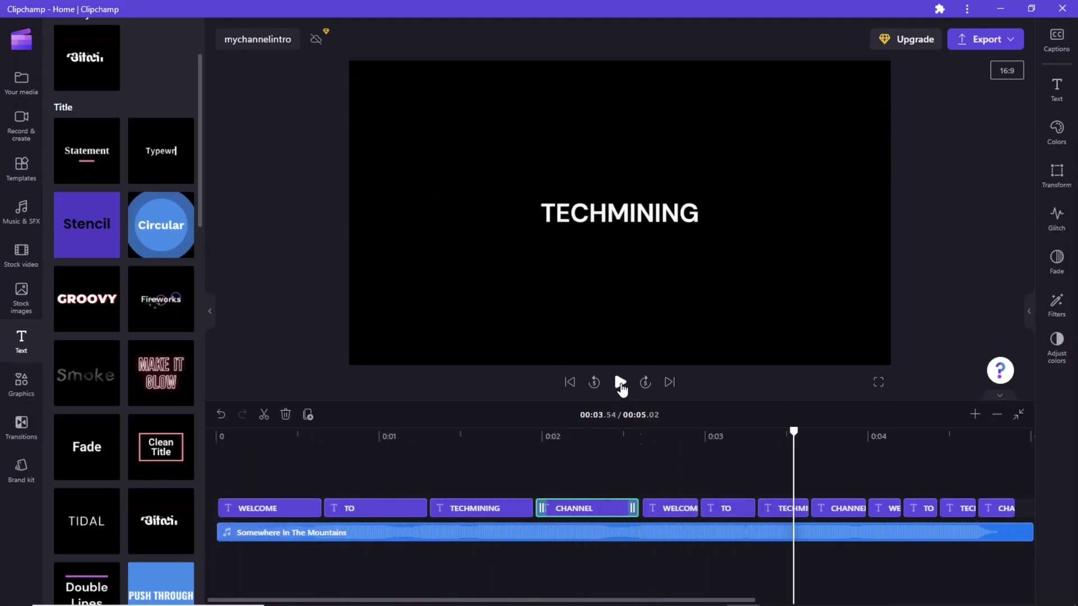
# Step: Return the playhead to zero and add the free Cartoon Shape Elements Motion Graphics Pack stock video between the title and music tracks
pyautogui.press('Home')
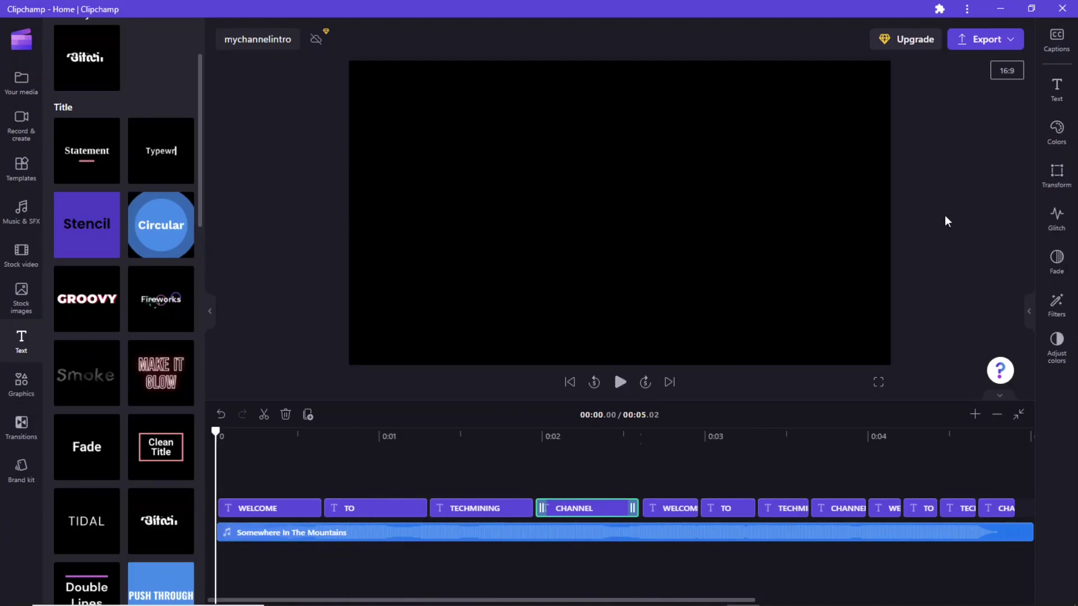
pyautogui.click(23, 255)
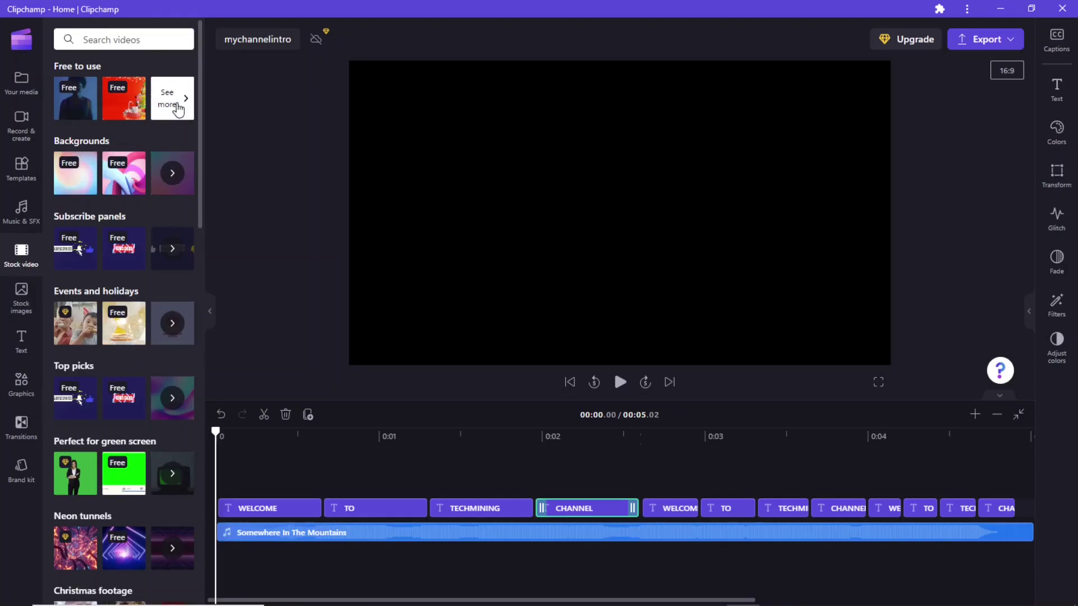
pyautogui.click(177, 106)
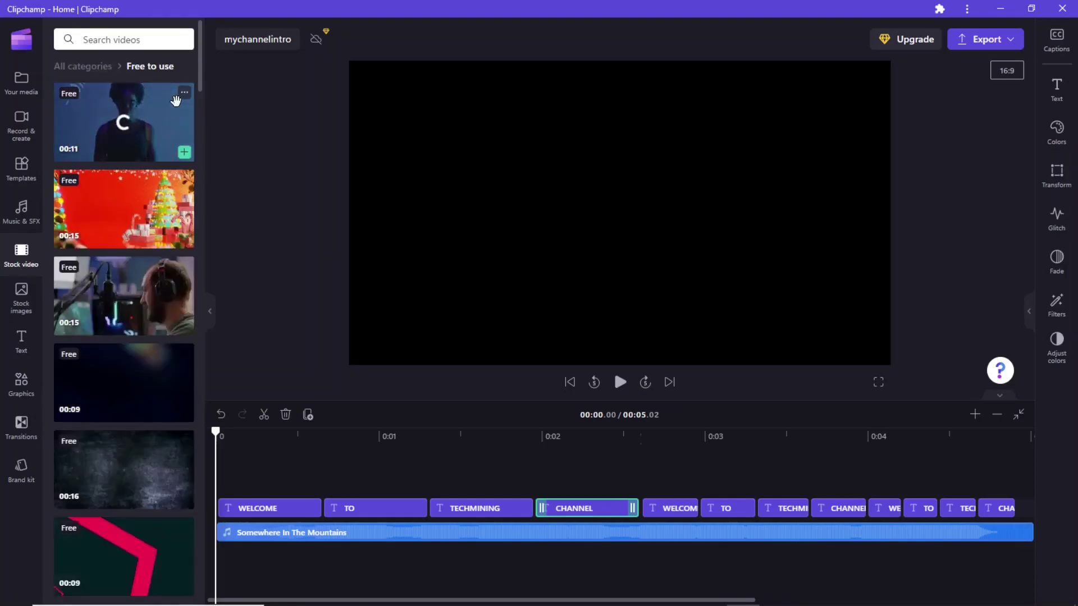
pyautogui.scroll(-10, 171, 386)
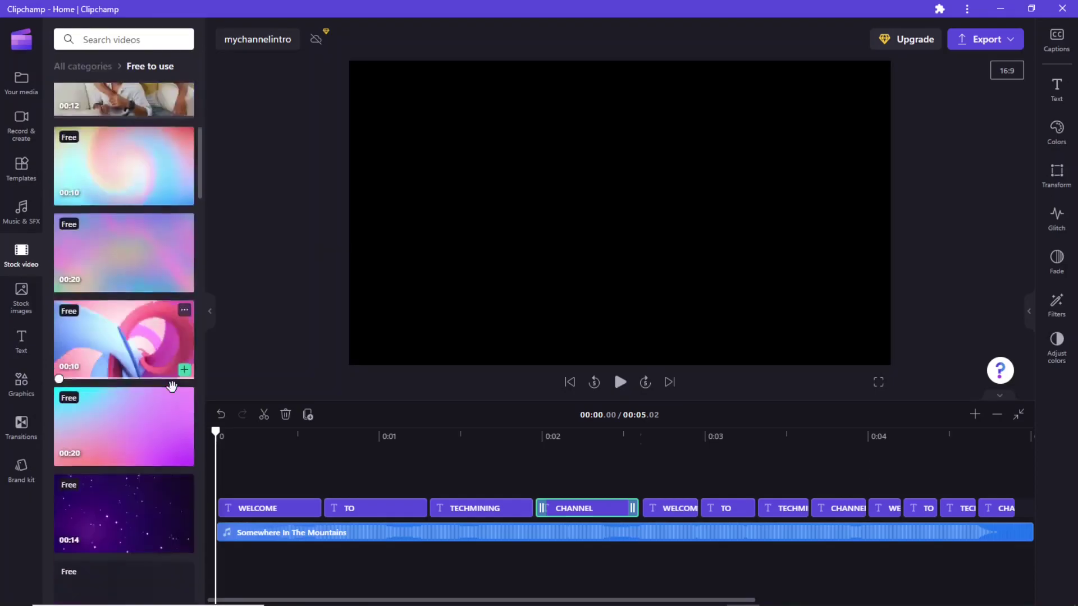
pyautogui.scroll(-15, 172, 386)
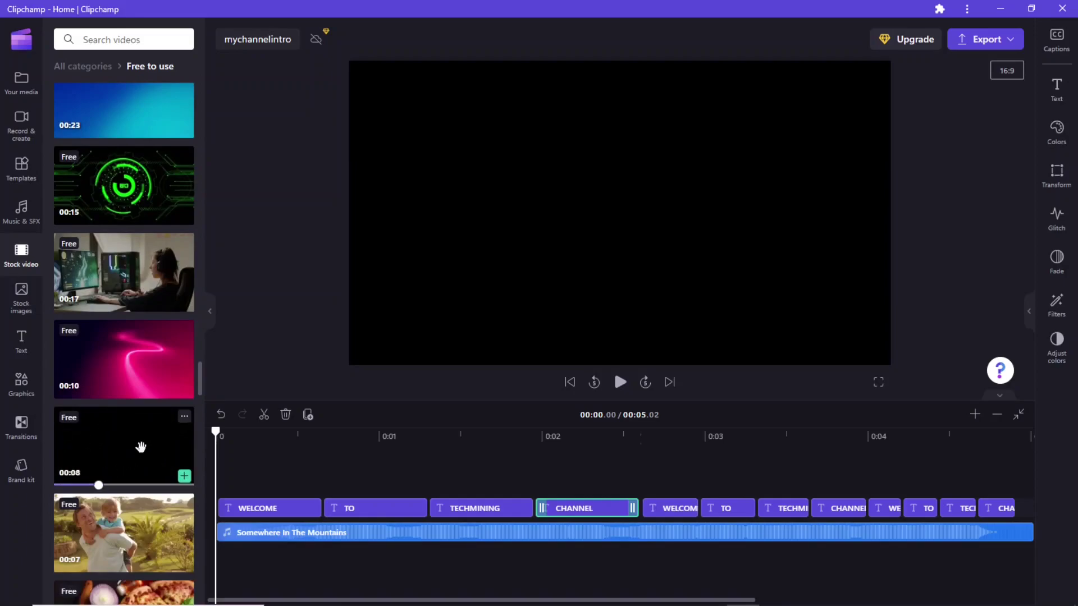
pyautogui.moveTo(140, 446); pyautogui.dragTo(284, 523)
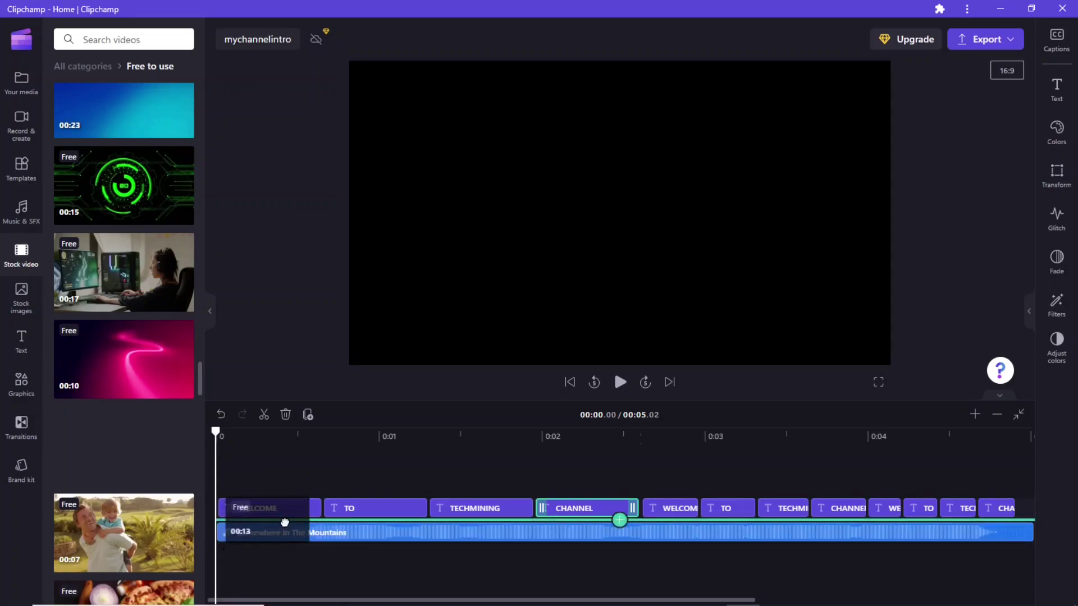
pyautogui.moveTo(284, 522); pyautogui.dragTo(285, 524)
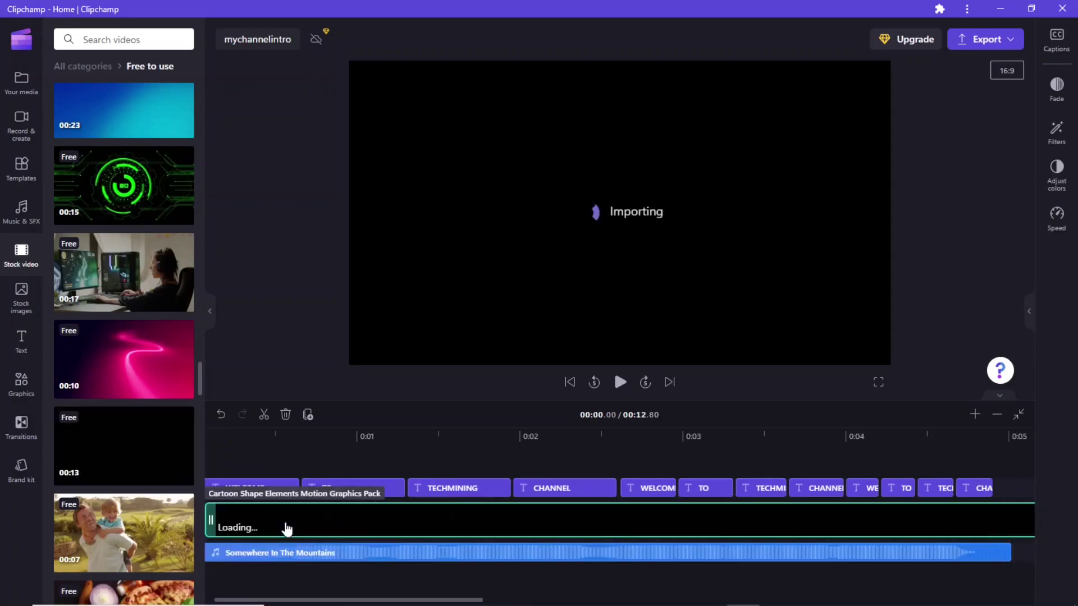
# Step: Trim the end of the cartoon shapes video to about 8 seconds and preview the intro from the start
pyautogui.click(1018, 415)
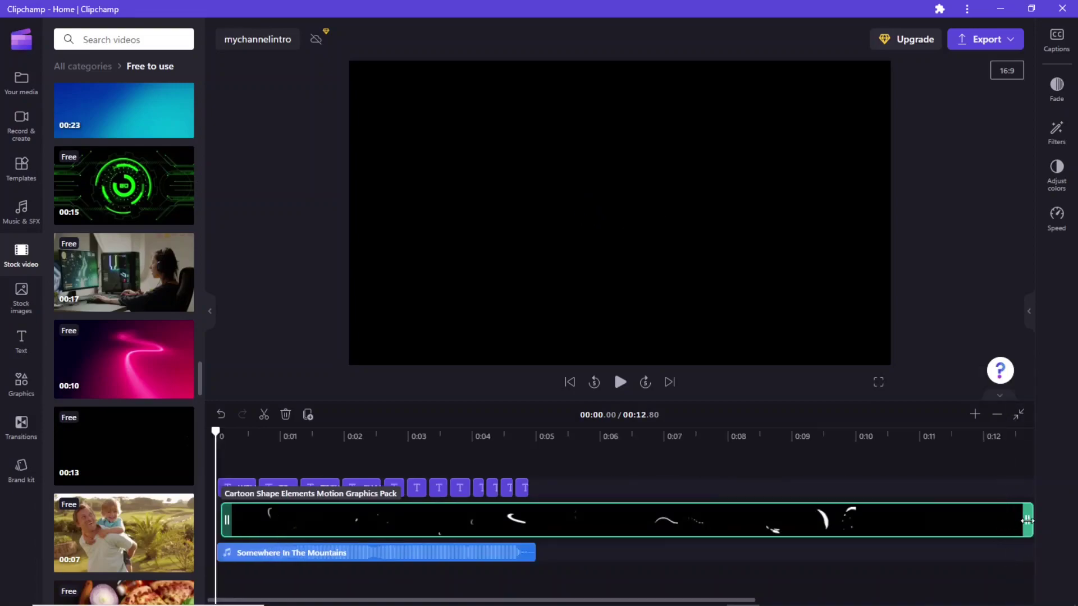
pyautogui.moveTo(1025, 521); pyautogui.dragTo(512, 518)
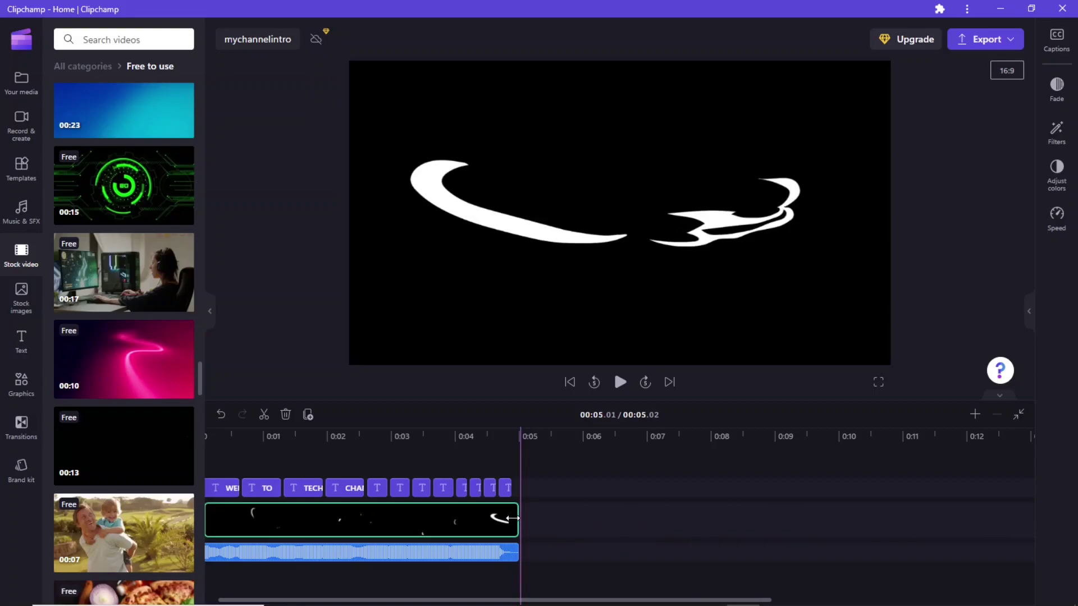
pyautogui.moveTo(514, 518); pyautogui.dragTo(702, 531)
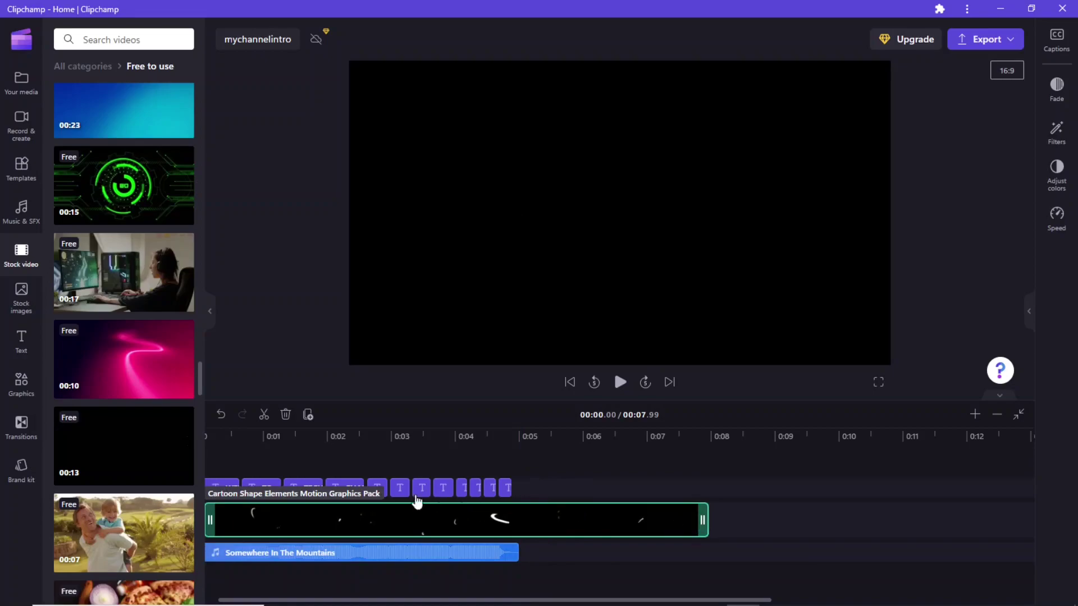
pyautogui.click(622, 382)
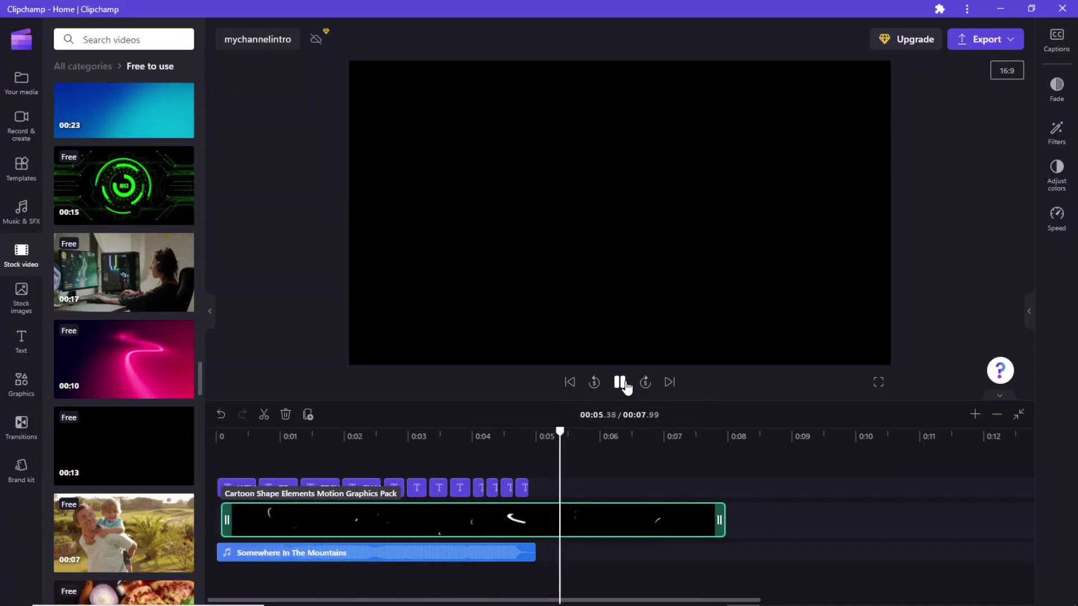
pyautogui.click(621, 383)
pyautogui.click(642, 245)
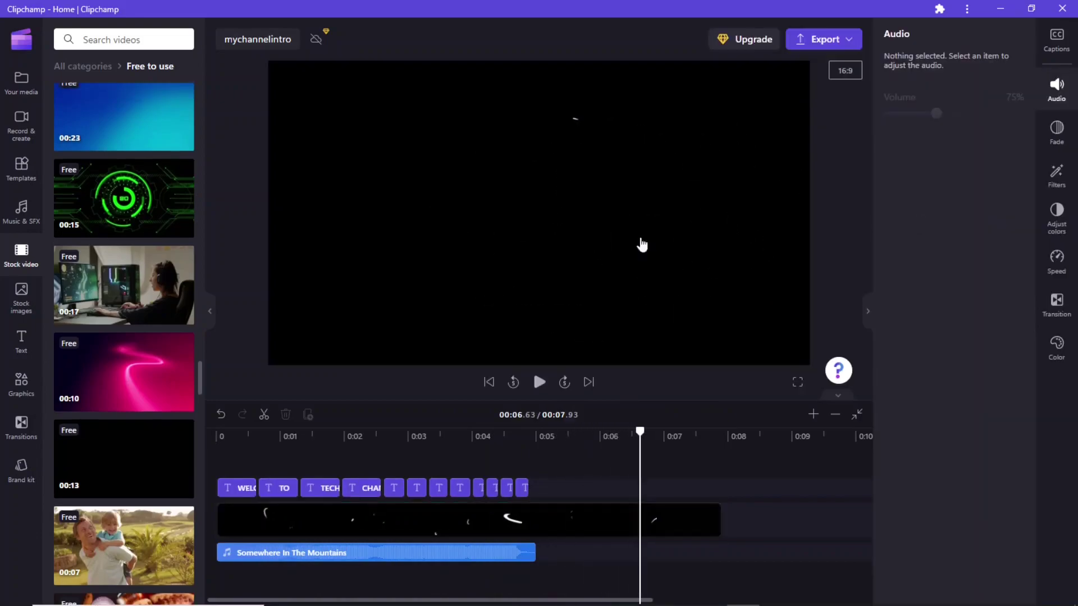
# Step: Add a plain text title right after the last CHANNEL title, reading WELCOME TO TECHMINING
pyautogui.click(22, 340)
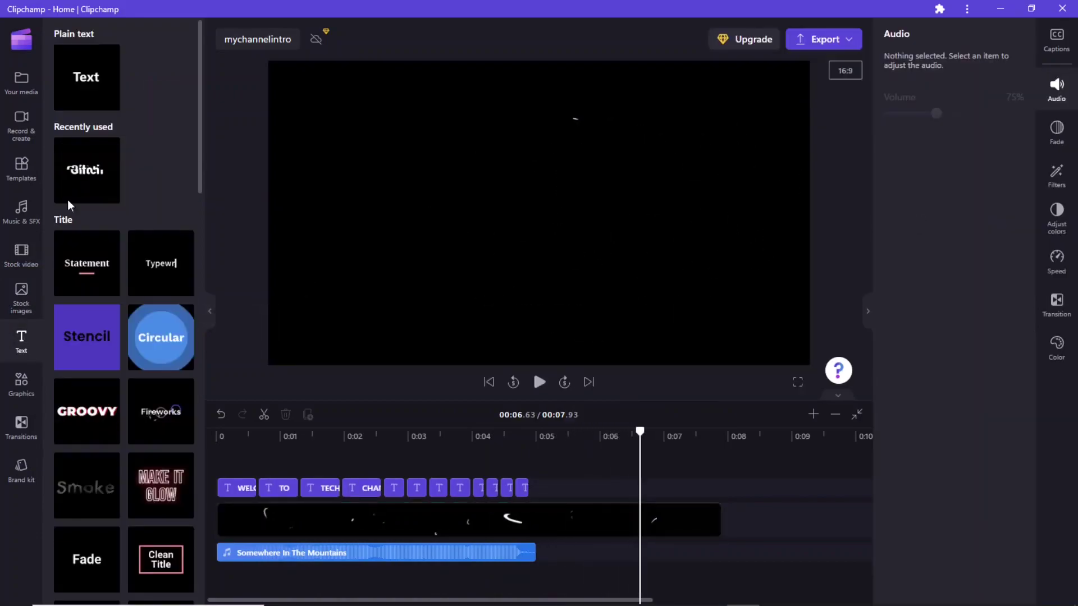
pyautogui.moveTo(86, 88); pyautogui.dragTo(565, 493)
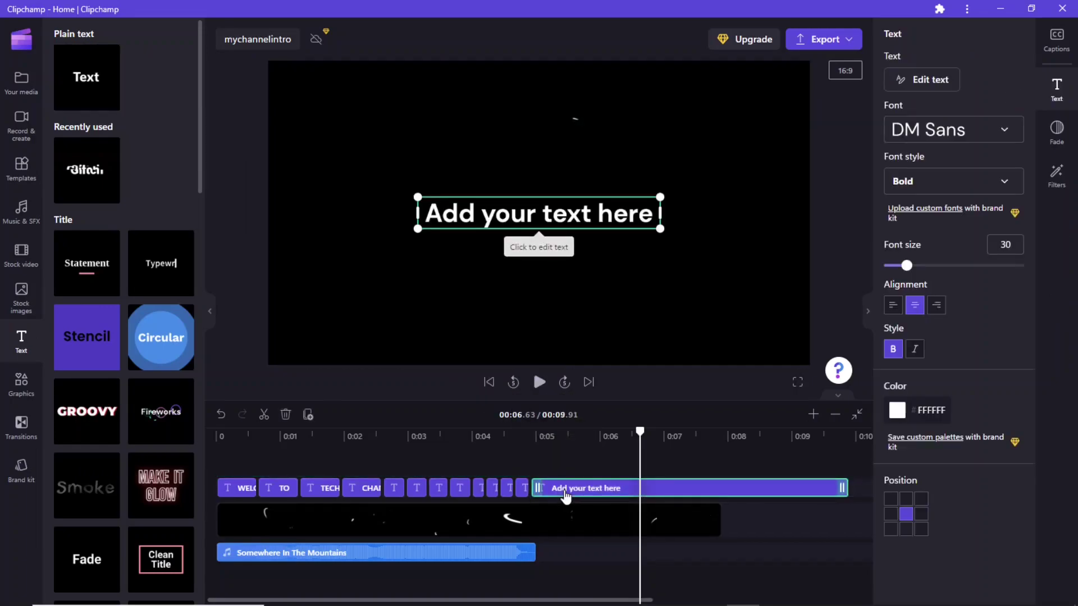
pyautogui.click(534, 217)
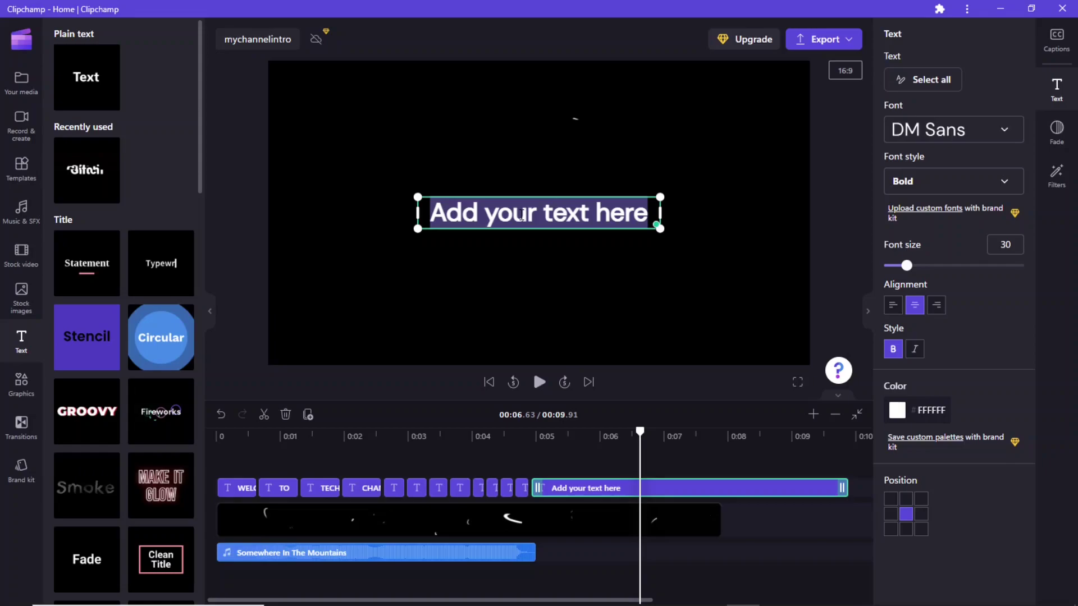
pyautogui.write('WELCOME TO TECH')
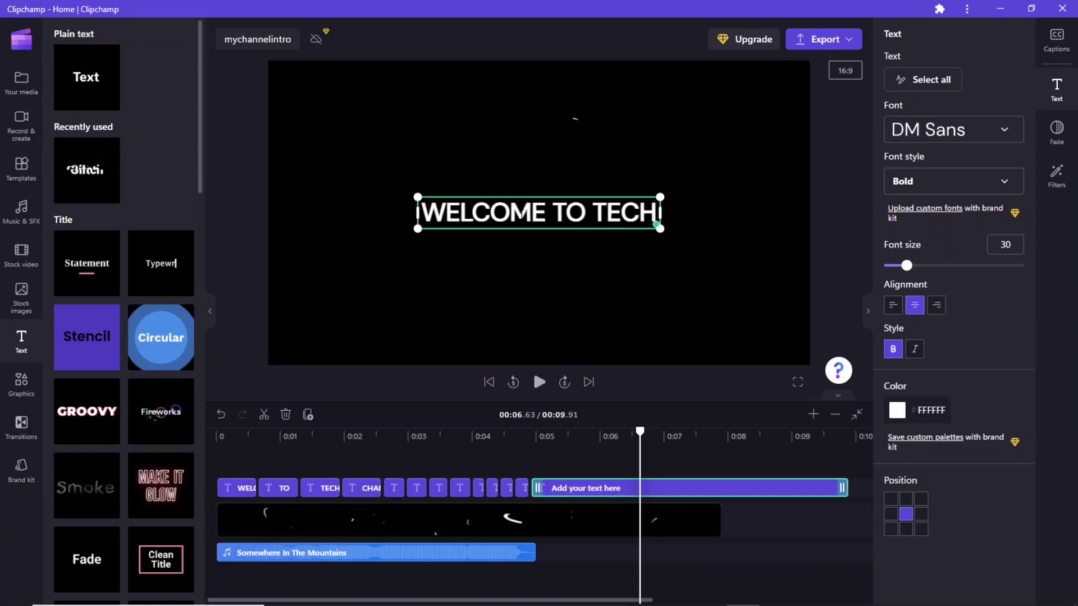
pyautogui.write('MINING')
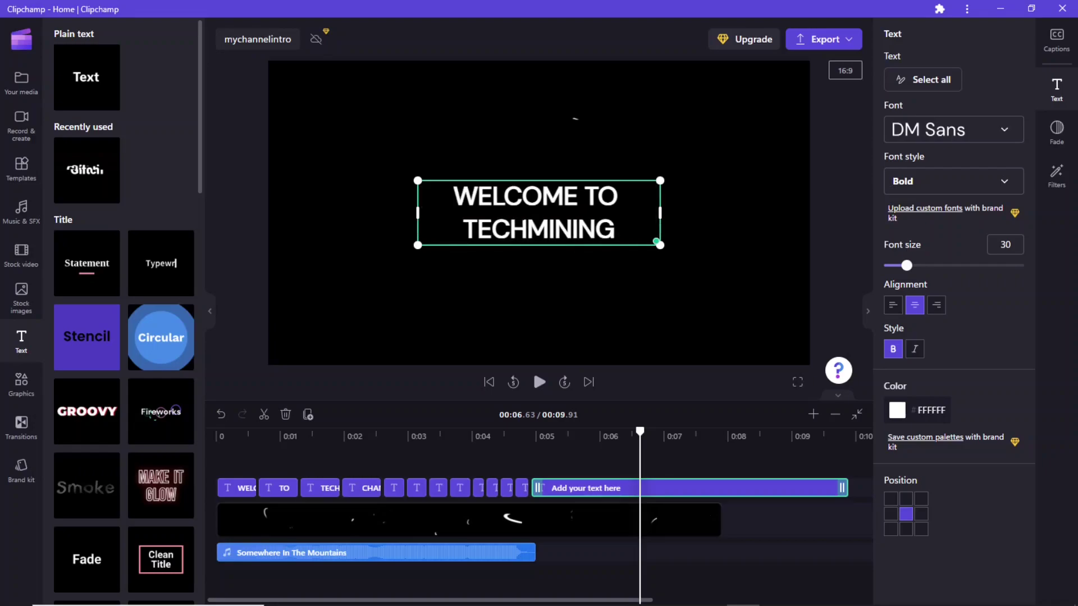
# Step: Set the font of the whole WELCOME TO TECHMINING title to Dela Gothic One
pyautogui.hotkey('ctrl', 'a')
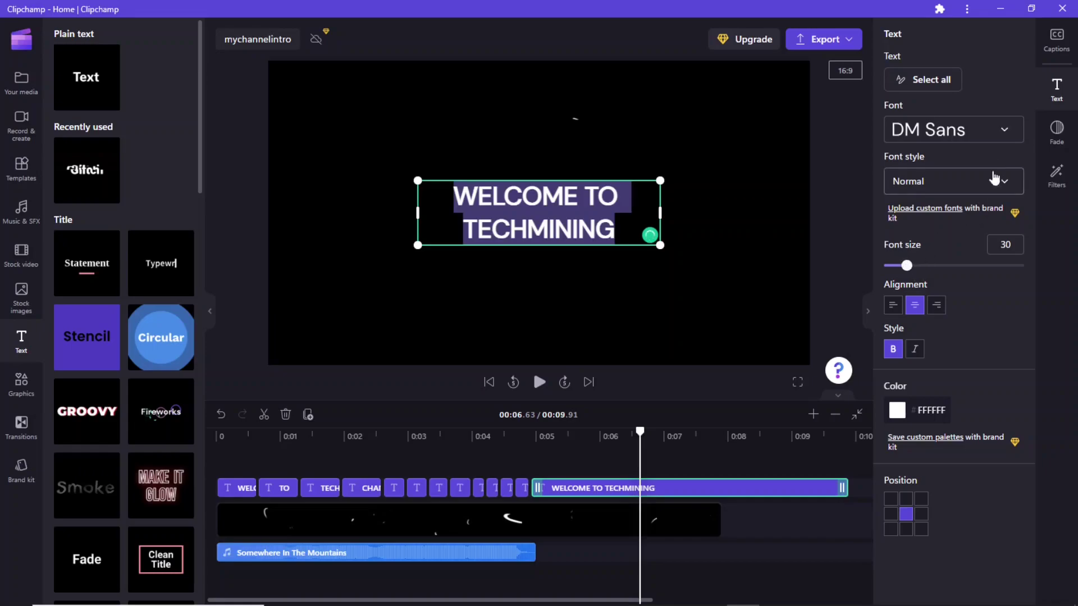
pyautogui.click(1011, 137)
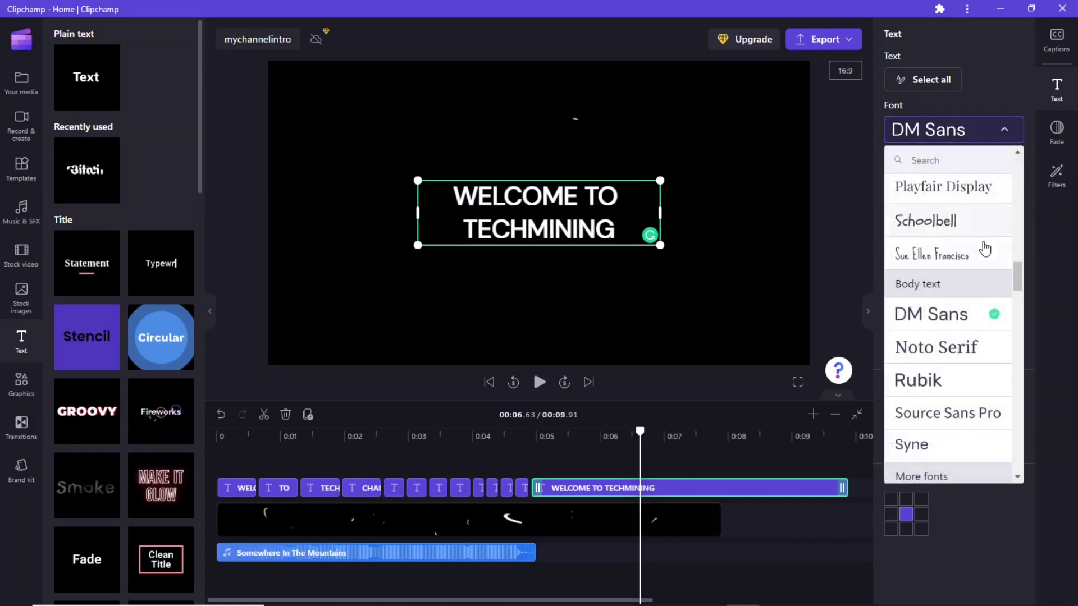
pyautogui.moveTo(1019, 284); pyautogui.dragTo(1024, 145)
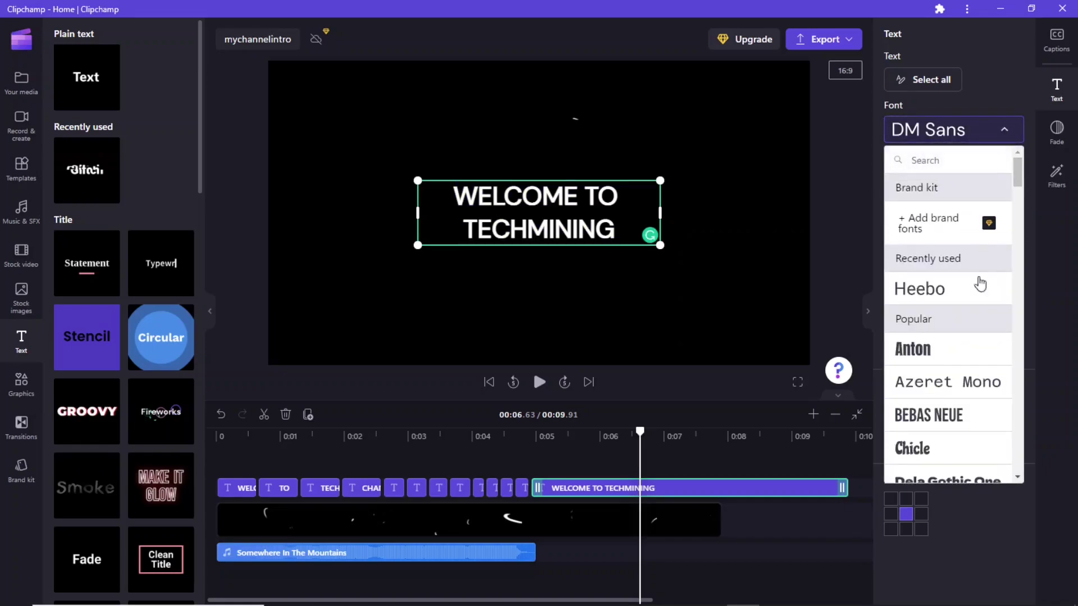
pyautogui.scroll(-2, 946, 332)
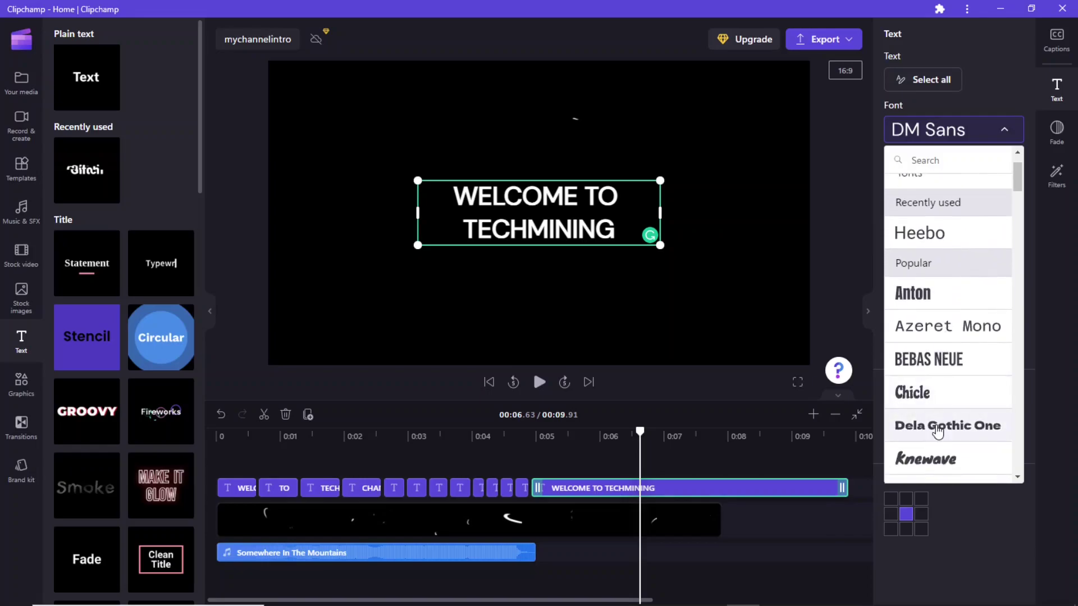
pyautogui.click(936, 428)
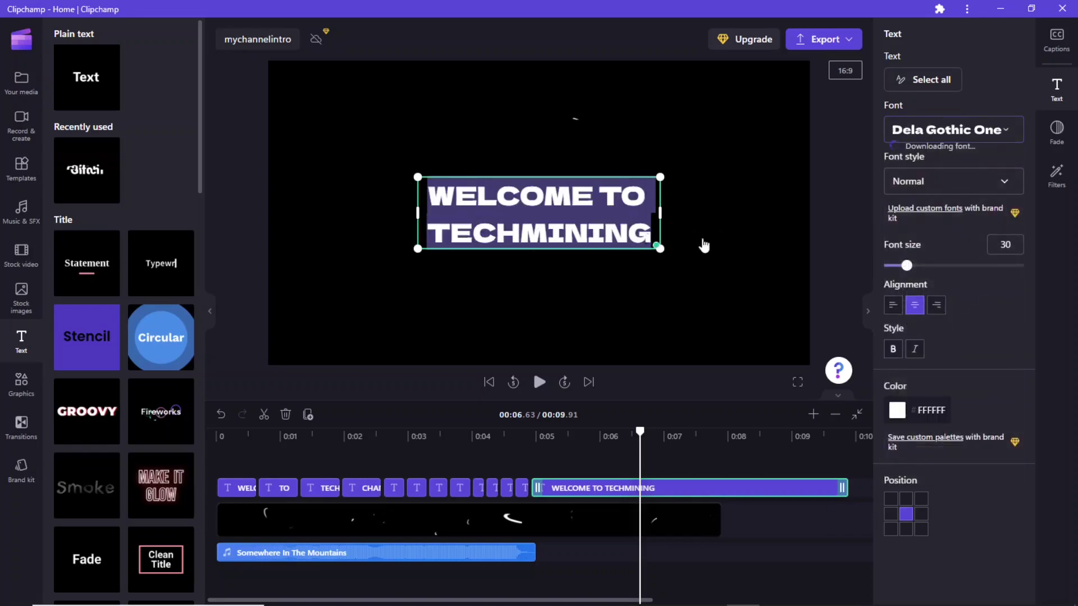
# Step: Enlarge the WELCOME TO TECHMINING title to font size 60 and widen its text box on both sides to keep two lines
pyautogui.moveTo(907, 265)
pyautogui.mouseDown()
pyautogui.moveTo(937, 265)
pyautogui.moveTo(922, 265)
pyautogui.mouseUp()
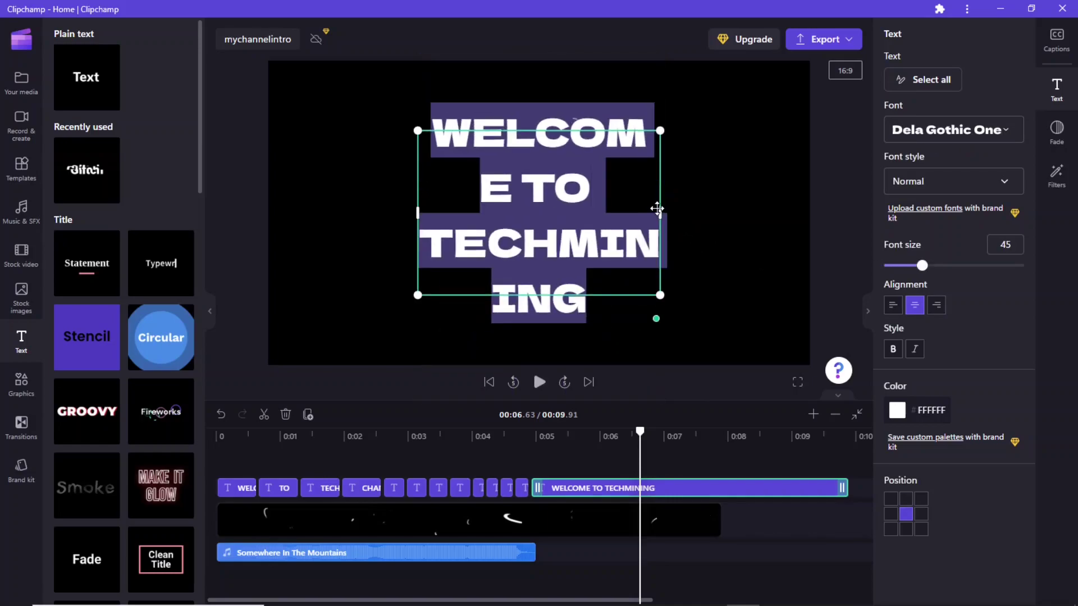
pyautogui.moveTo(661, 210); pyautogui.dragTo(785, 203)
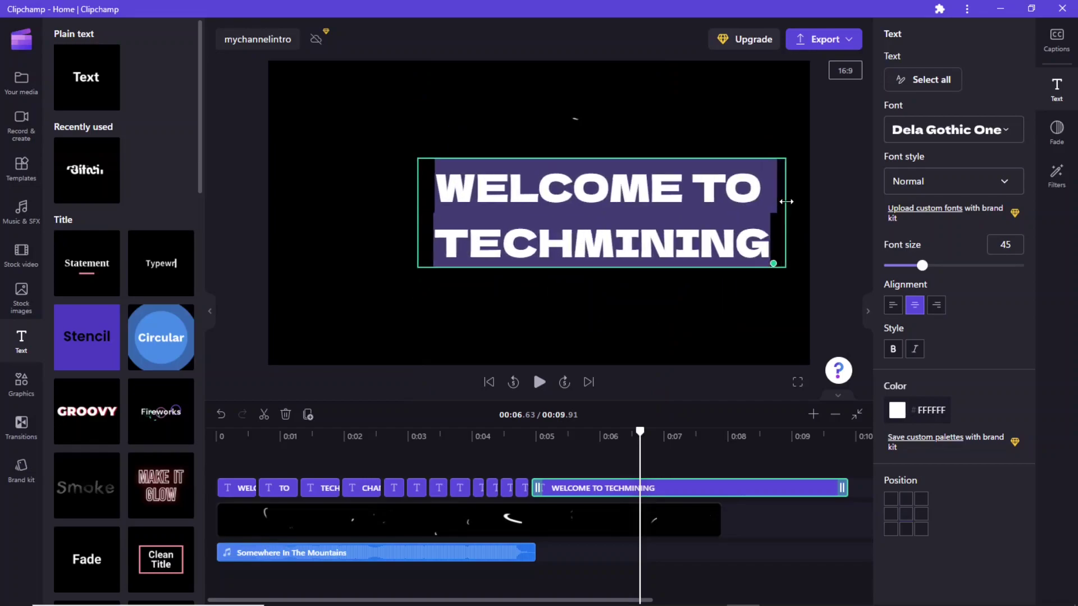
pyautogui.moveTo(417, 211); pyautogui.dragTo(320, 211)
pyautogui.moveTo(922, 264); pyautogui.dragTo(937, 267)
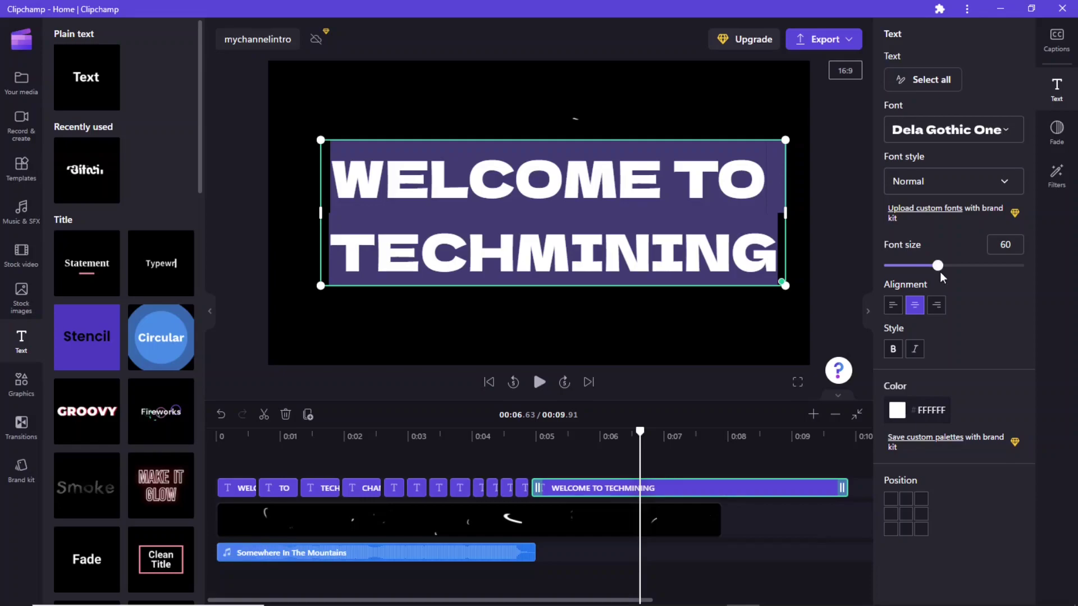
# Step: Apply the Slow zoom filter to the WELCOME TO TECHMINING title and preview it from the title's start
pyautogui.click(1057, 175)
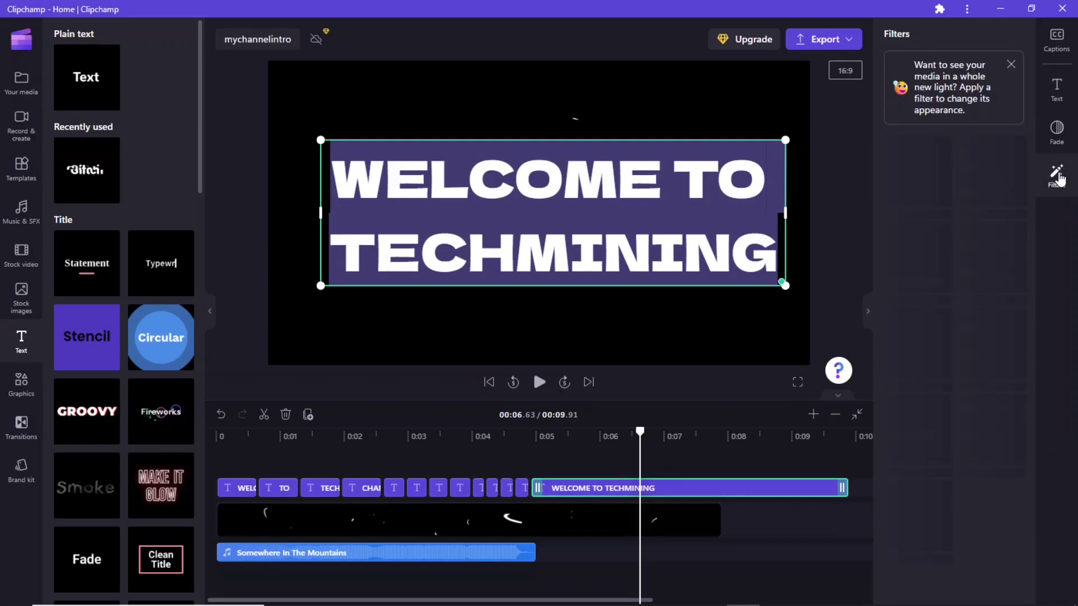
pyautogui.scroll(-5, 998, 343)
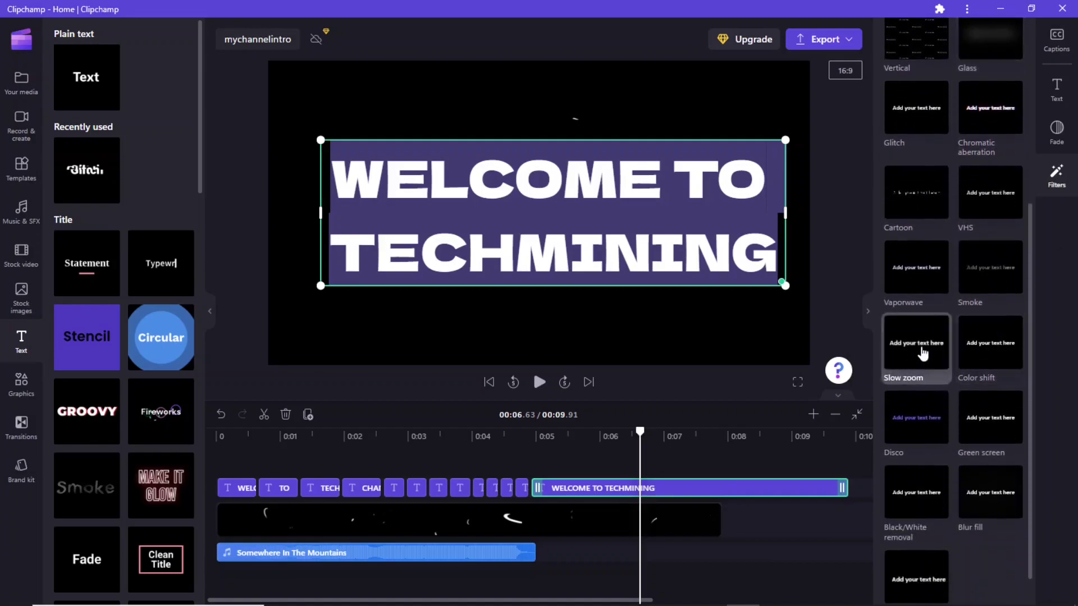
pyautogui.click(922, 353)
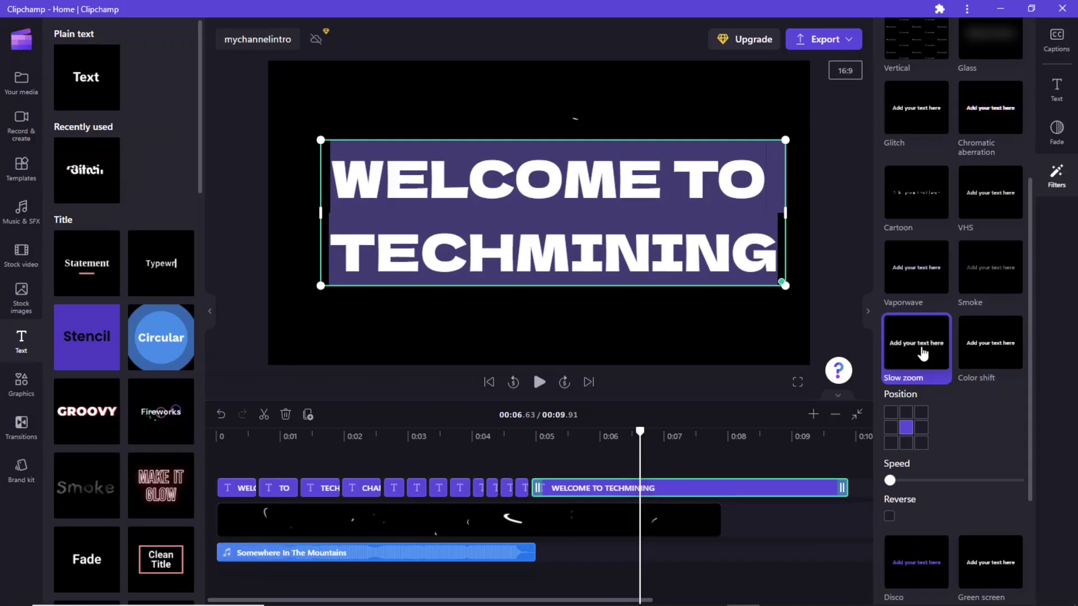
pyautogui.moveTo(641, 430); pyautogui.dragTo(530, 430)
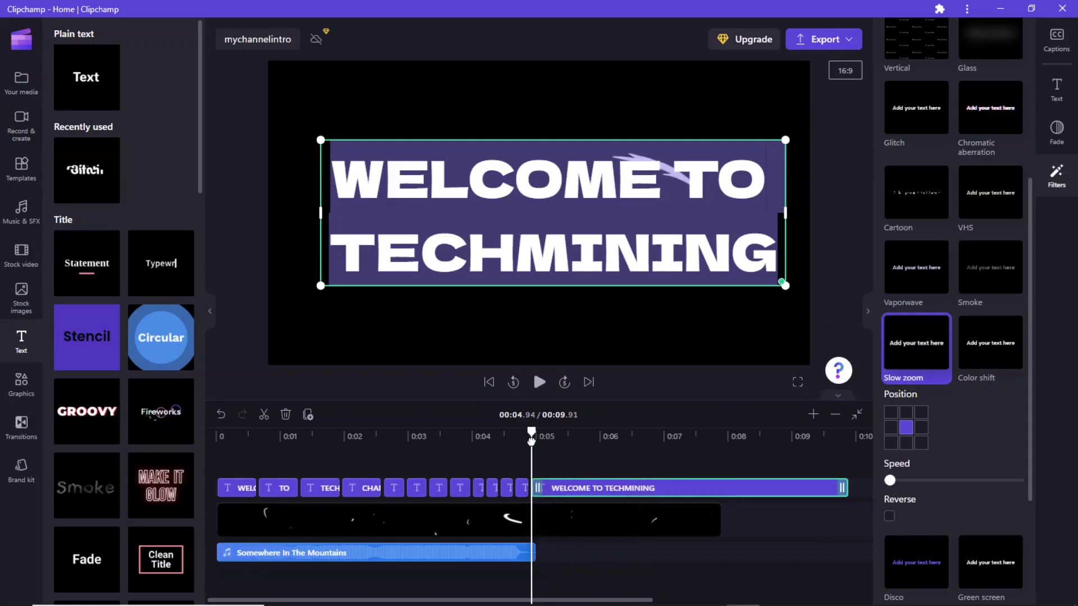
pyautogui.click(539, 384)
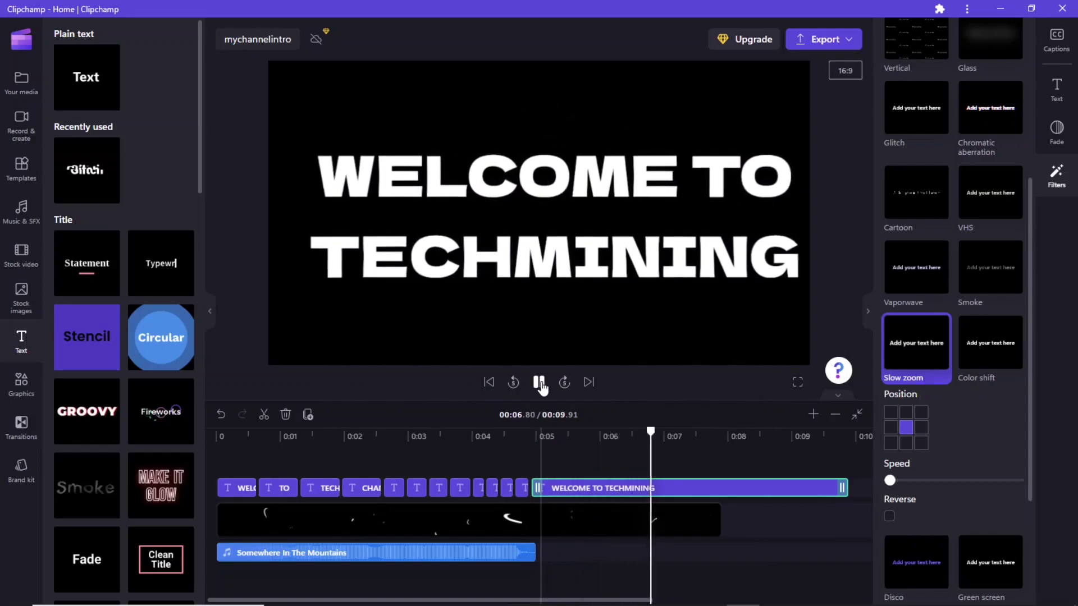
pyautogui.click(540, 383)
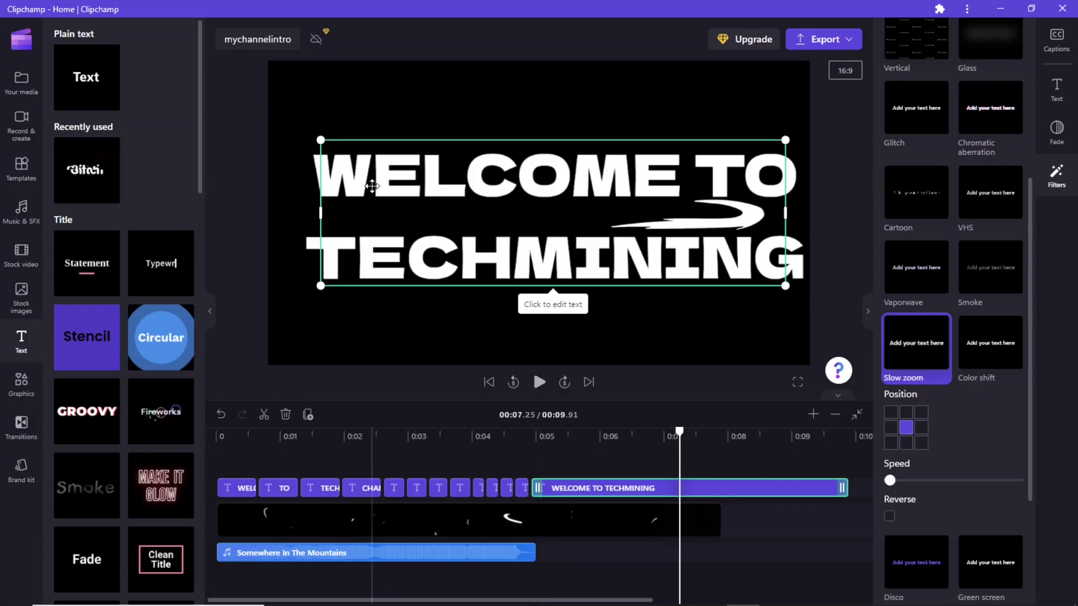
# Step: Set the font of the WELCOME TO line in the closing title to DM Sans, leaving TECHMINING in its current font
pyautogui.click(1056, 87)
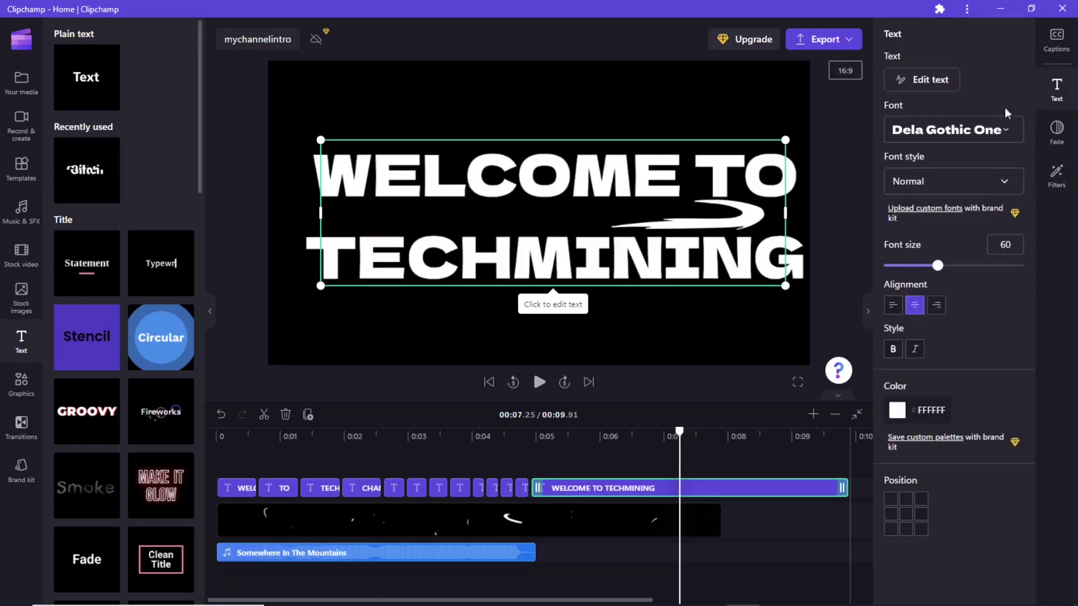
pyautogui.click(334, 174)
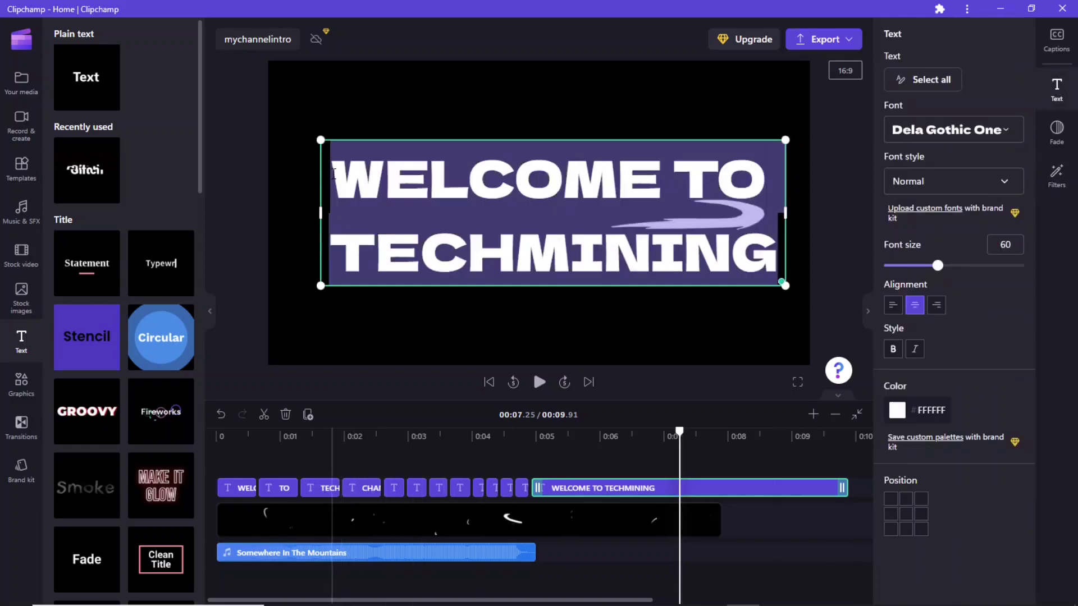
pyautogui.moveTo(334, 174); pyautogui.dragTo(776, 178)
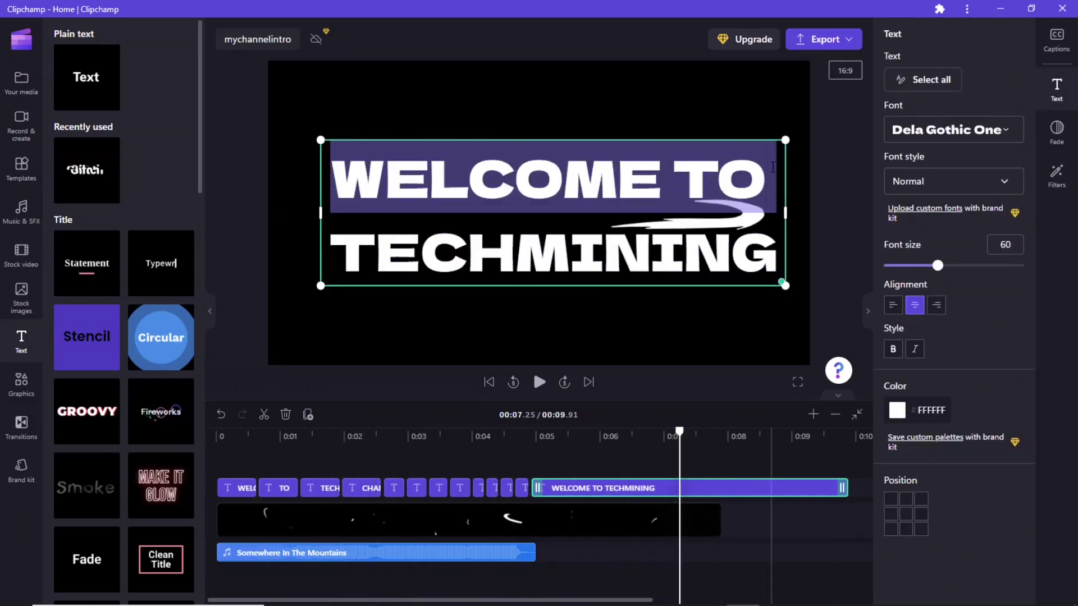
pyautogui.click(1009, 135)
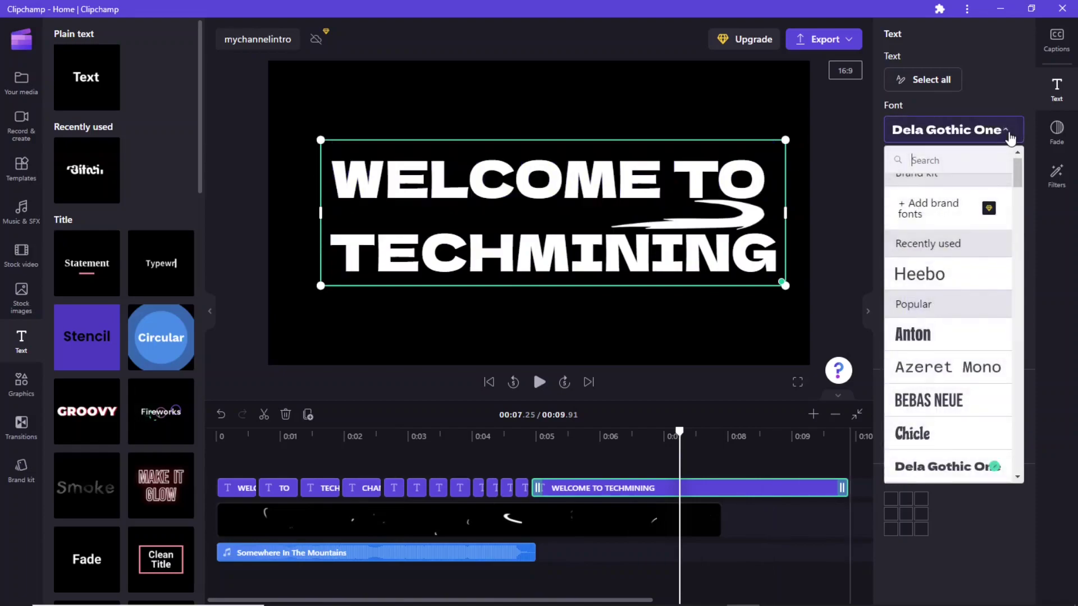
pyautogui.scroll(-8, 982, 314)
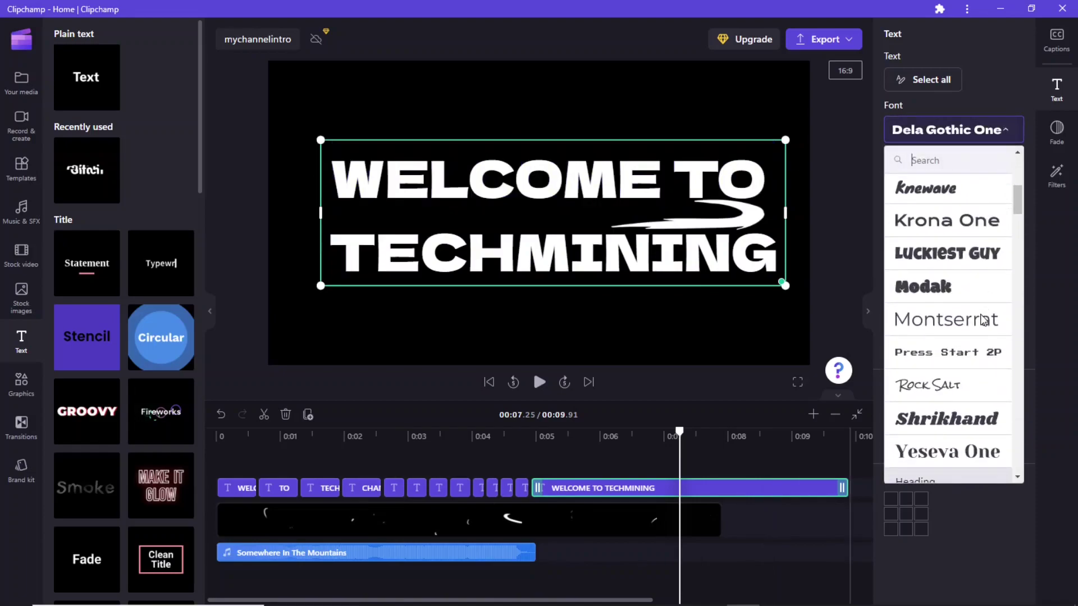
pyautogui.scroll(-6, 982, 319)
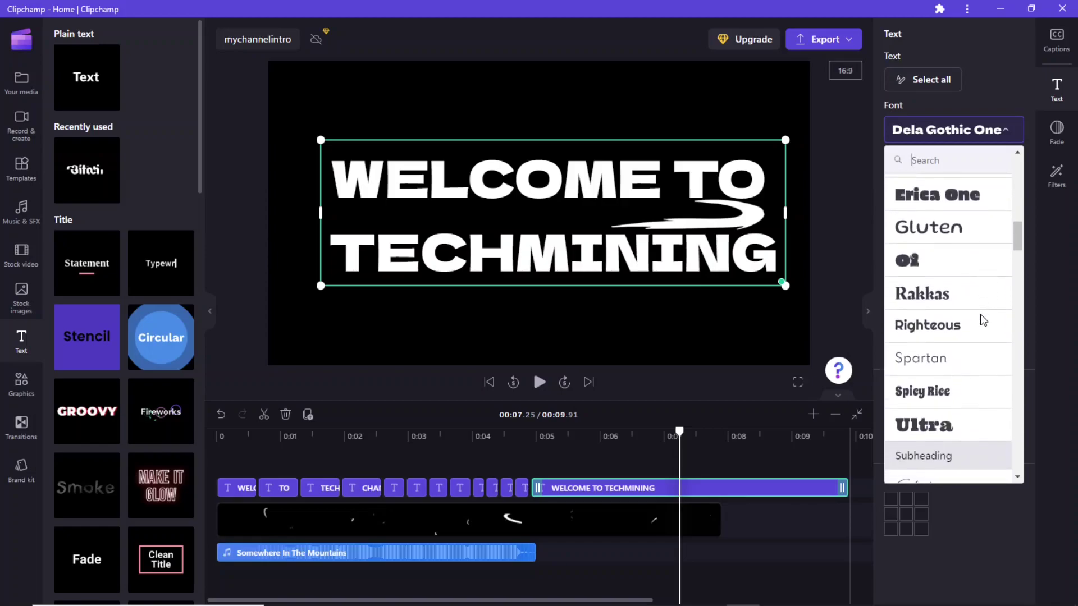
pyautogui.scroll(-6, 983, 318)
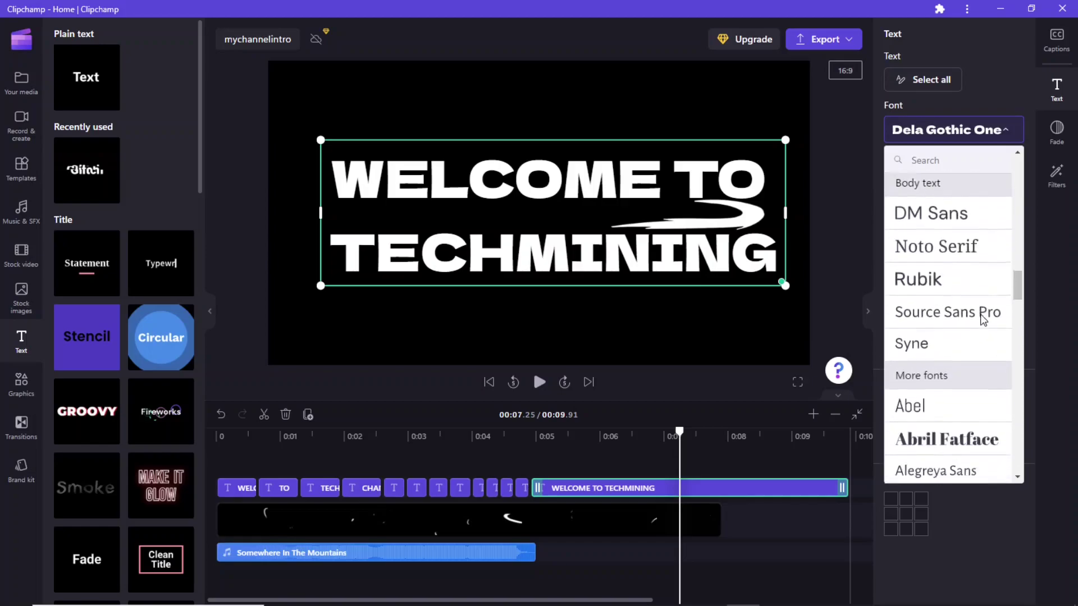
pyautogui.click(939, 195)
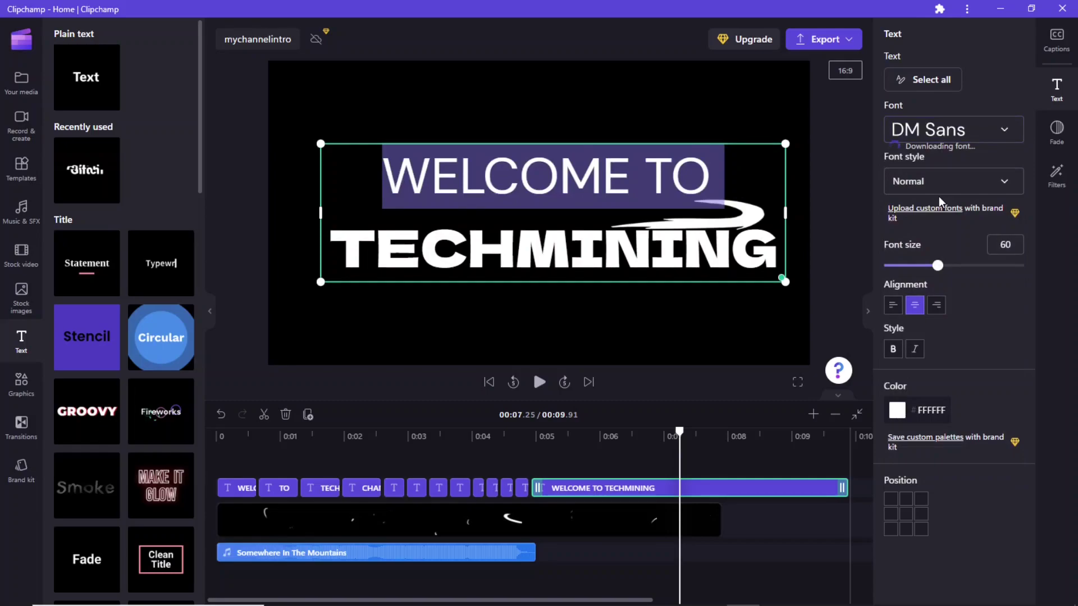
# Step: Check the closing title's Slow zoom filter and preview the zoom from just before the title starts
pyautogui.click(1057, 175)
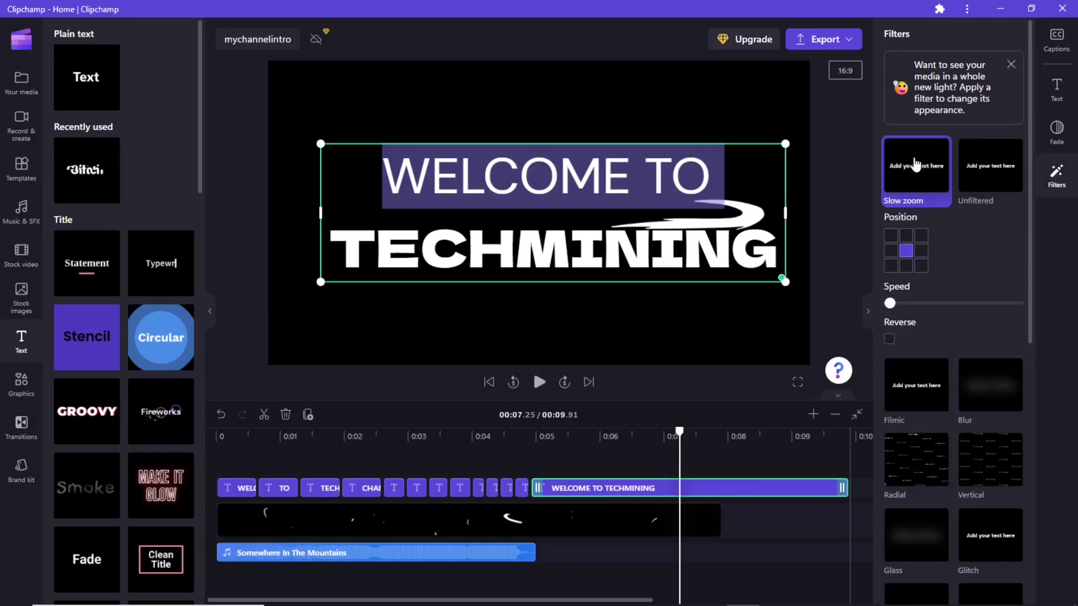
pyautogui.moveTo(679, 431); pyautogui.dragTo(525, 427)
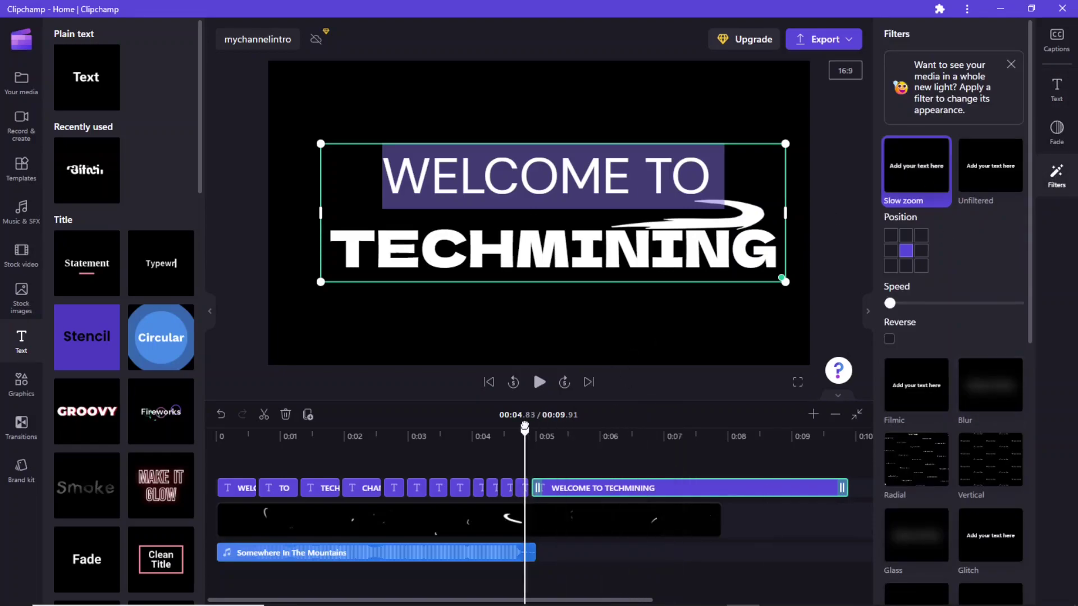
pyautogui.click(539, 382)
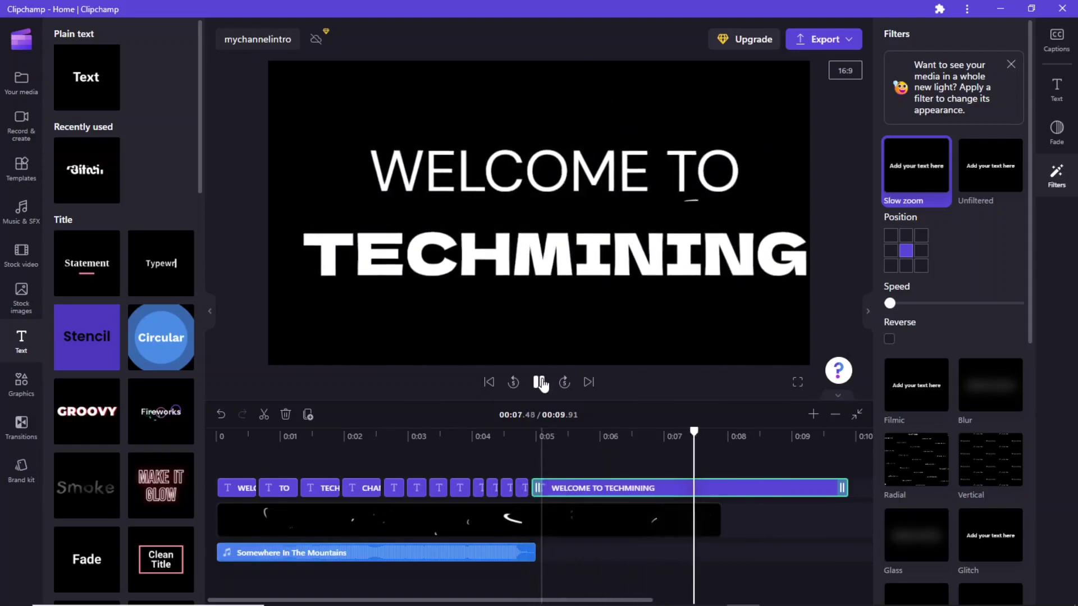
pyautogui.click(540, 382)
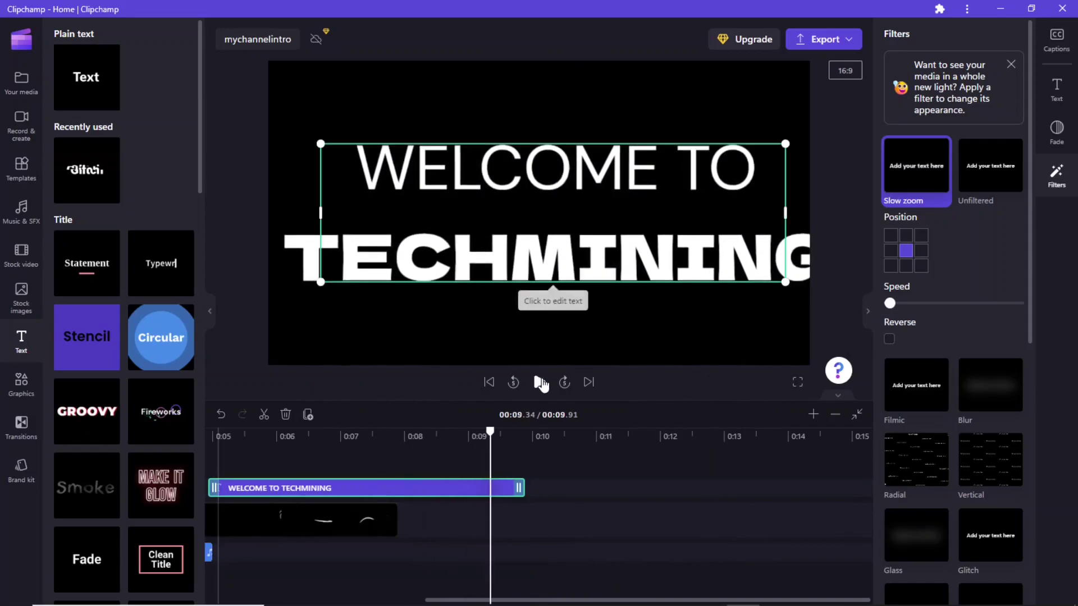
# Step: Shrink the WELCOME TO TECHMINING title slightly, recentre it horizontally and preview its zoom from the title's start
pyautogui.moveTo(784, 282); pyautogui.dragTo(739, 271)
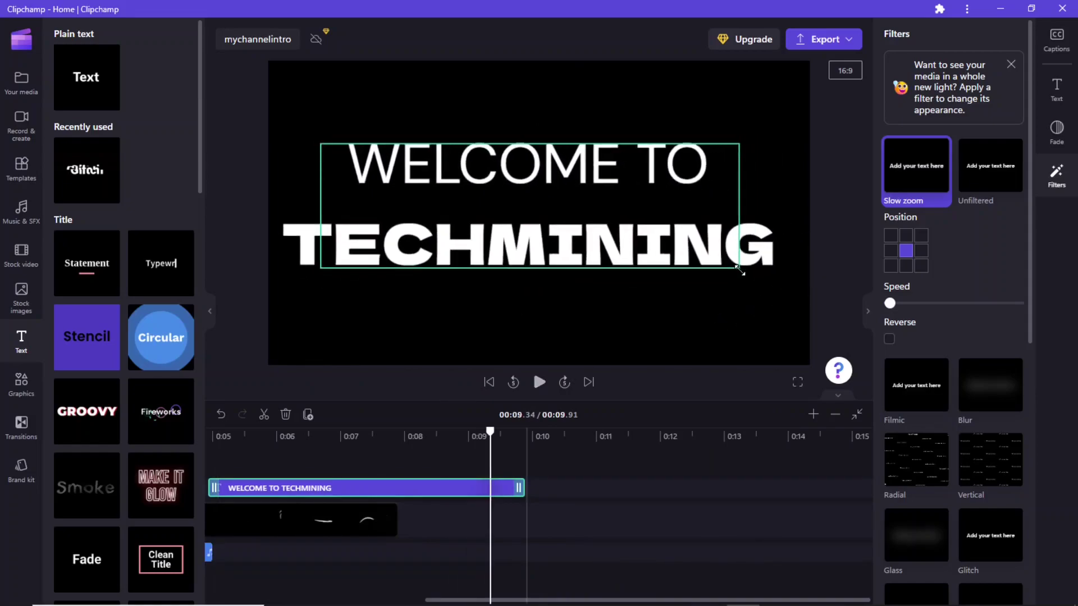
pyautogui.moveTo(510, 212); pyautogui.dragTo(520, 211)
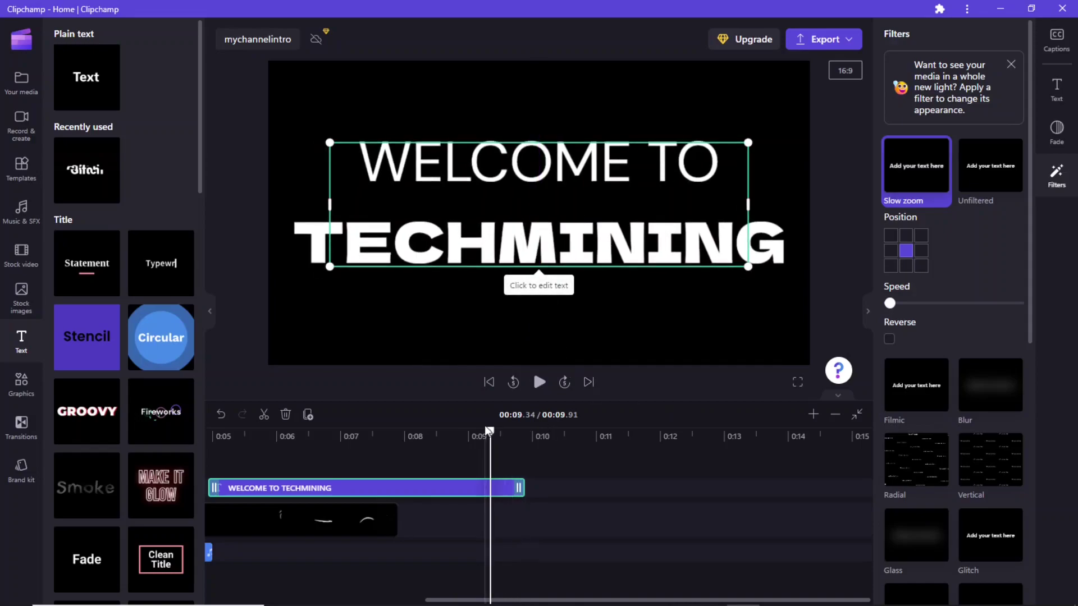
pyautogui.moveTo(490, 432); pyautogui.dragTo(216, 432)
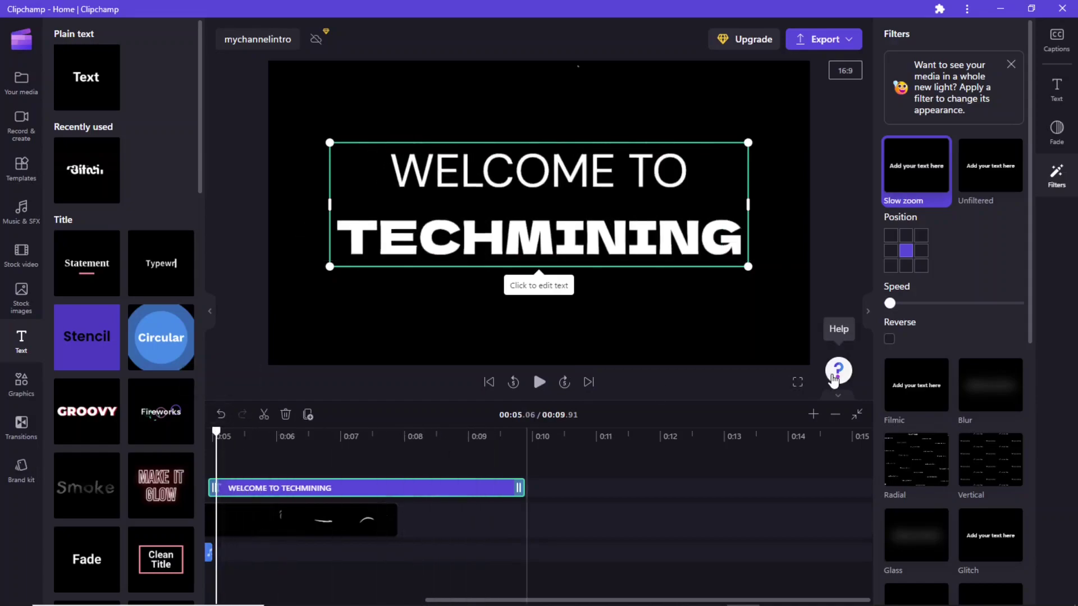
pyautogui.click(539, 382)
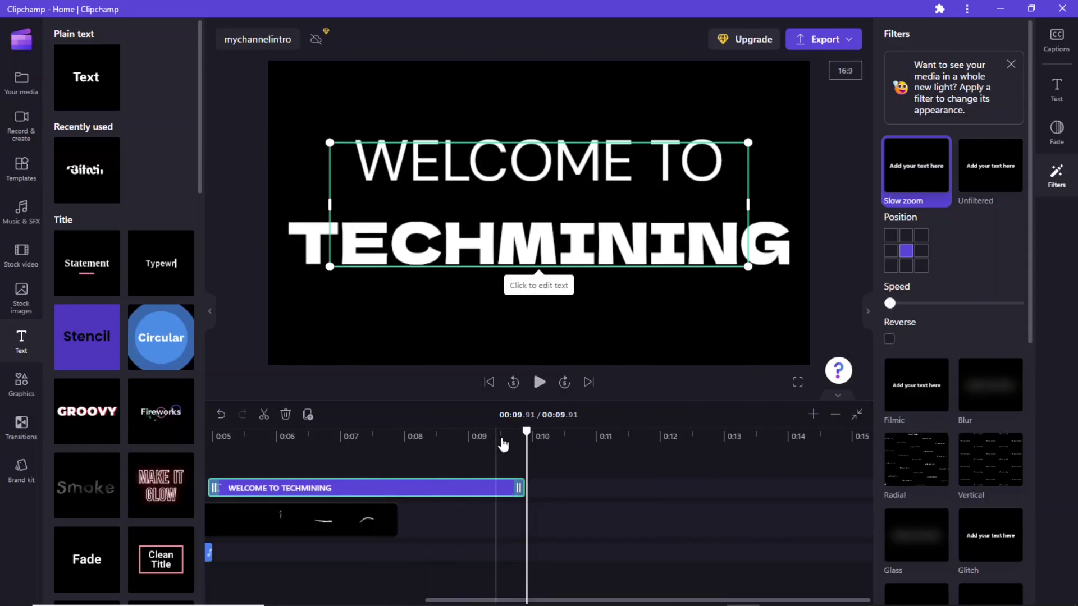
# Step: Raise the Slow zoom speed of the closing title to about half of its range and return the playhead to the title's start
pyautogui.moveTo(384, 431); pyautogui.dragTo(332, 431)
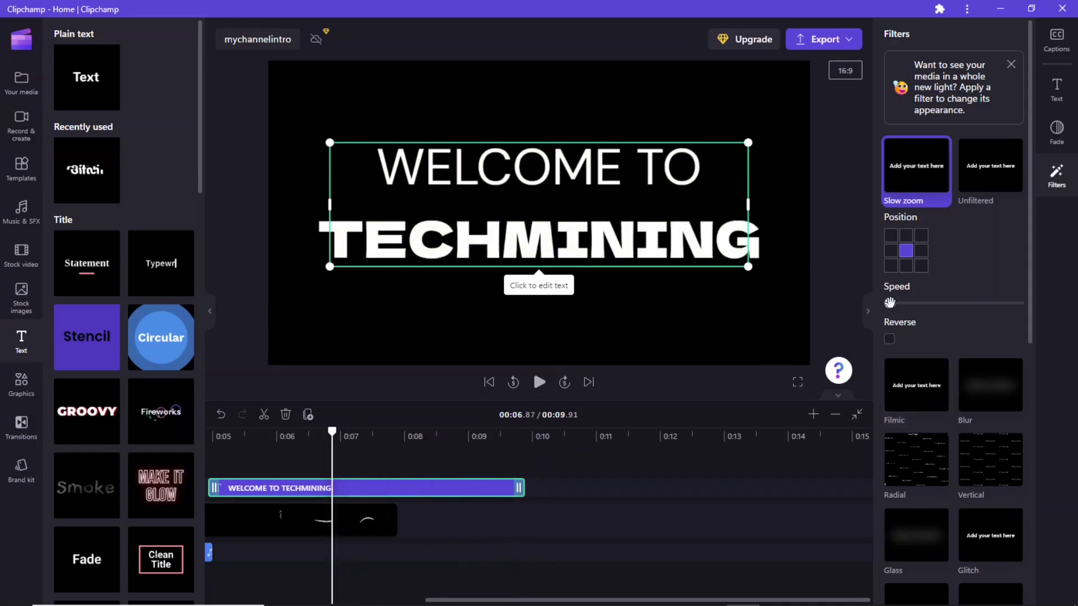
pyautogui.moveTo(890, 303); pyautogui.dragTo(960, 303)
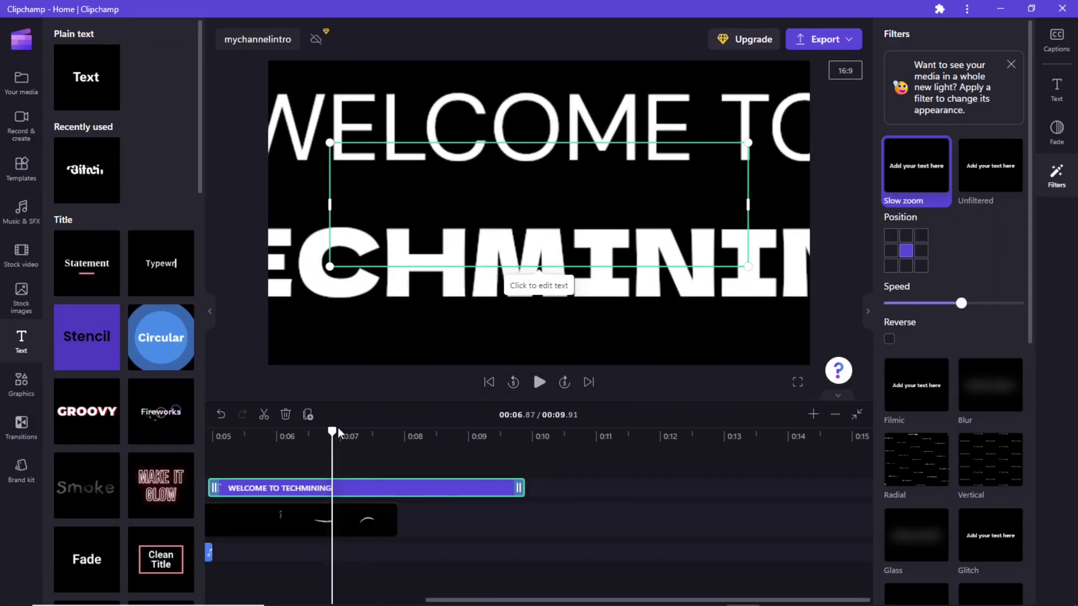
pyautogui.moveTo(333, 431); pyautogui.dragTo(207, 434)
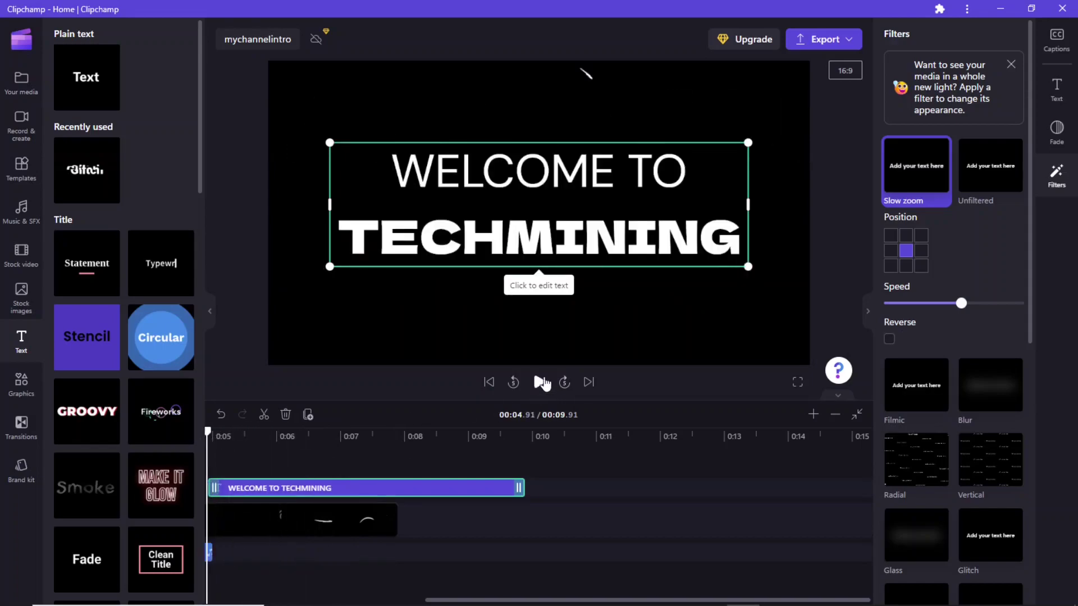
# Step: Shrink the WELCOME TO TECHMINING title to about a third of the frame width, centre it in the frame and preview the zoom
pyautogui.moveTo(748, 267); pyautogui.dragTo(516, 200)
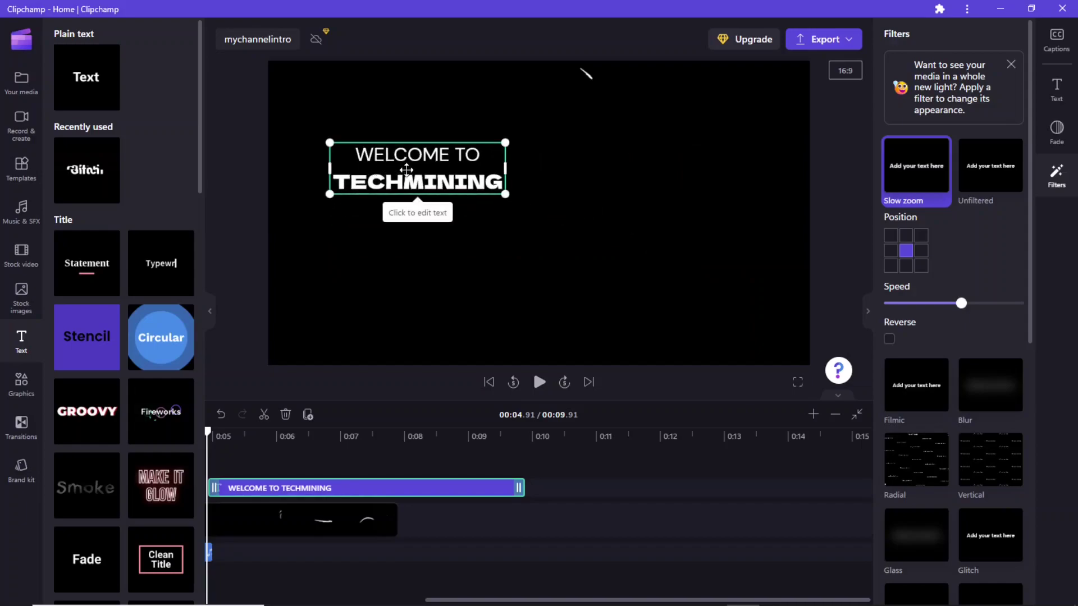
pyautogui.moveTo(416, 169); pyautogui.dragTo(532, 212)
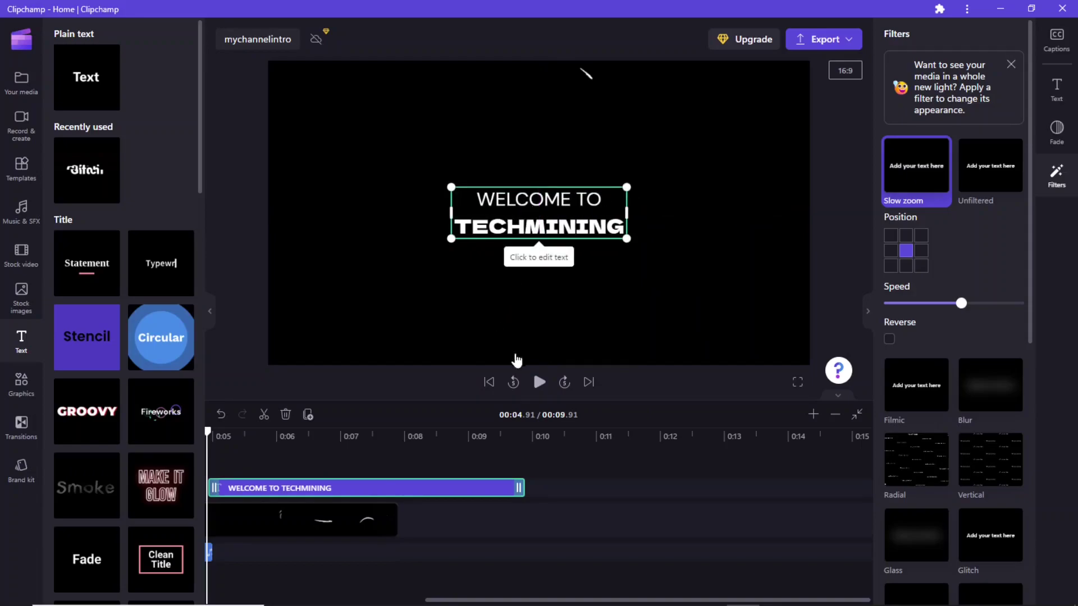
pyautogui.click(537, 390)
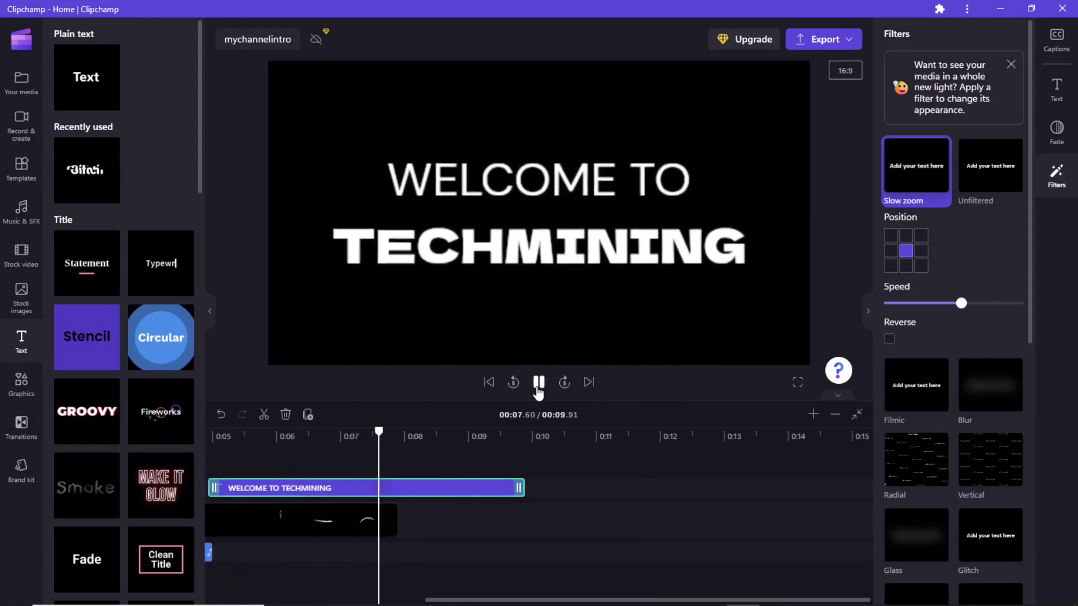
pyautogui.click(537, 389)
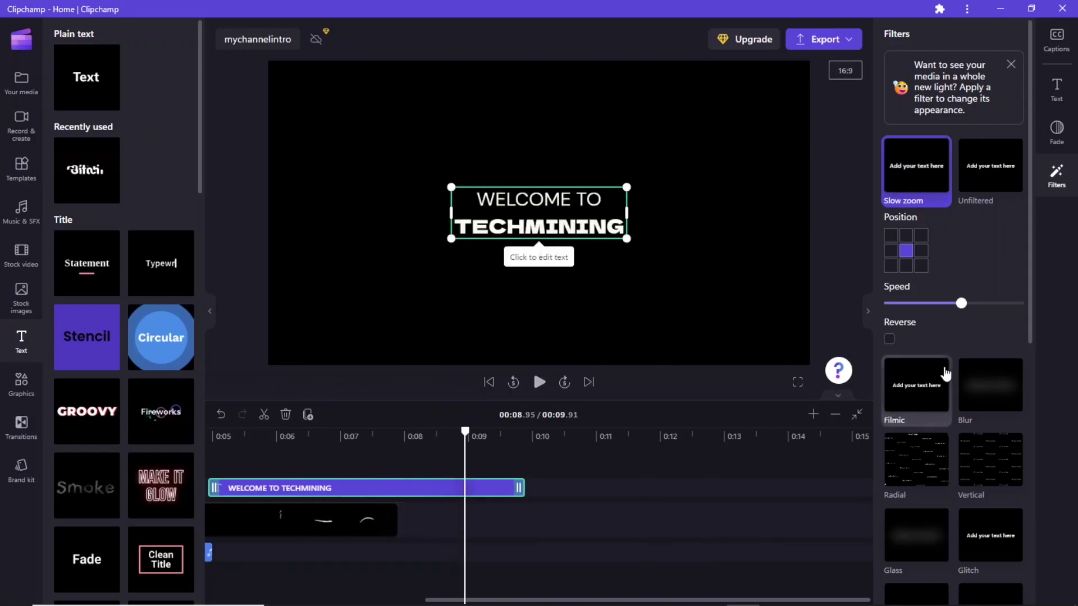
# Step: Lower the Slow zoom speed of the closing title to about a quarter of its range and preview it from the title's start
pyautogui.moveTo(959, 303); pyautogui.dragTo(917, 303)
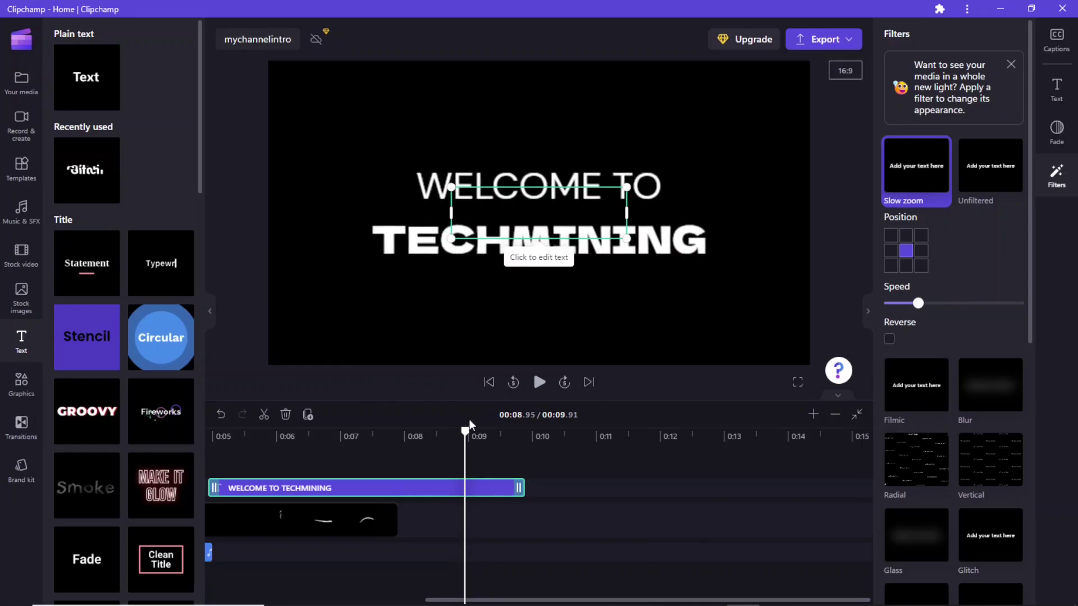
pyautogui.moveTo(465, 431); pyautogui.dragTo(213, 431)
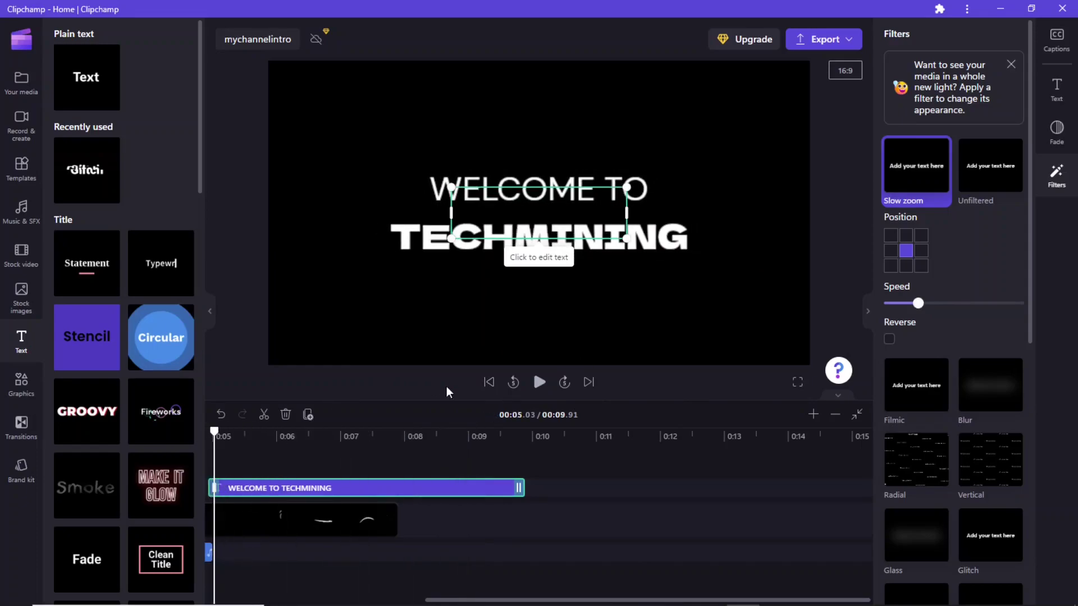
pyautogui.click(538, 382)
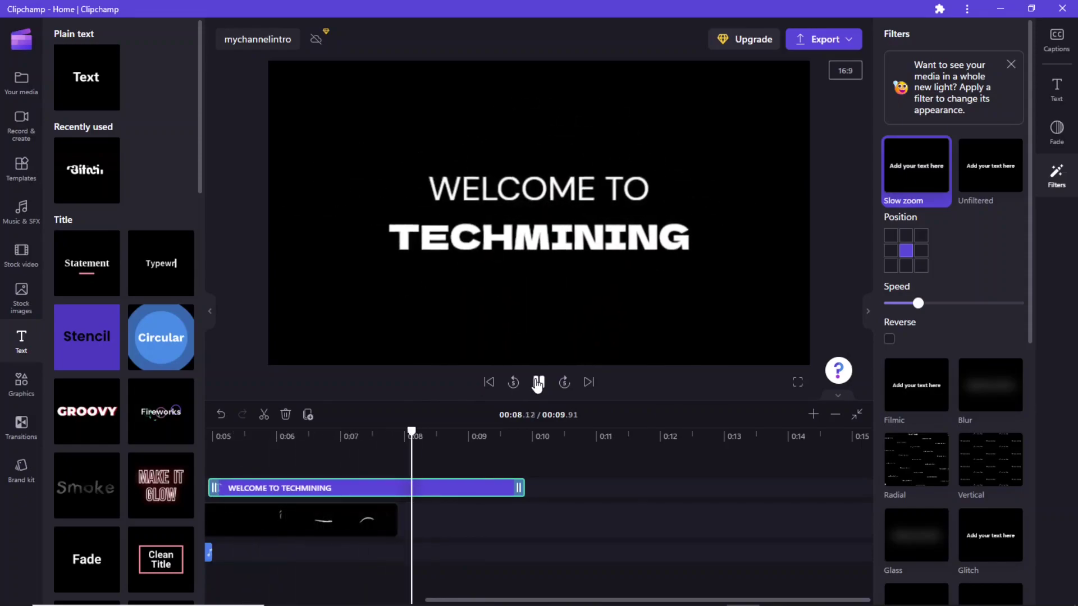
pyautogui.click(538, 382)
pyautogui.click(537, 382)
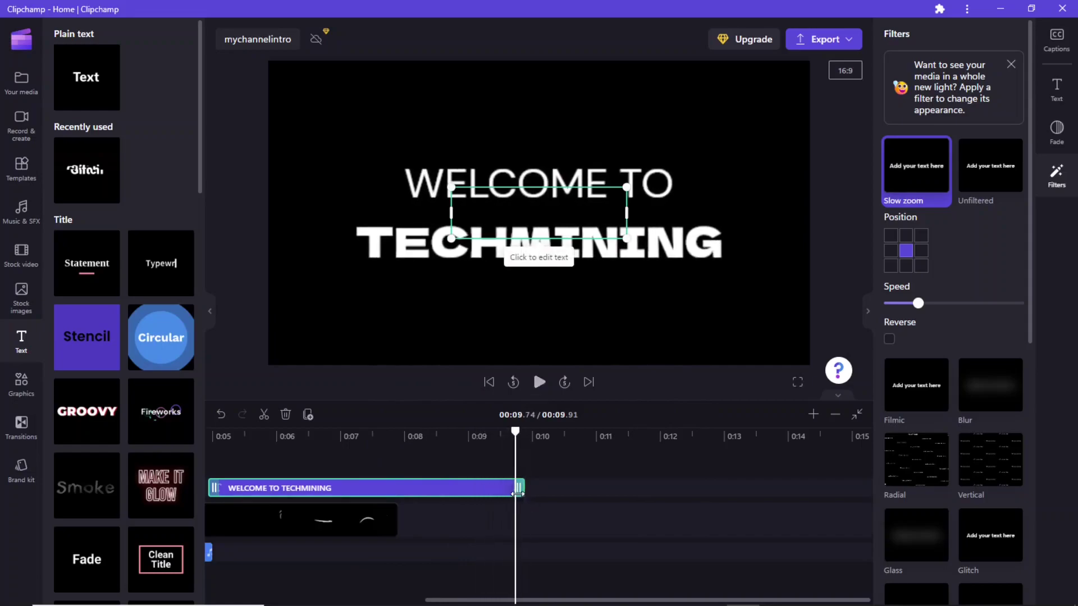
# Step: Trim the end of the closing title to match the background video's end at 7.93 seconds and preview it
pyautogui.moveTo(521, 490); pyautogui.dragTo(396, 489)
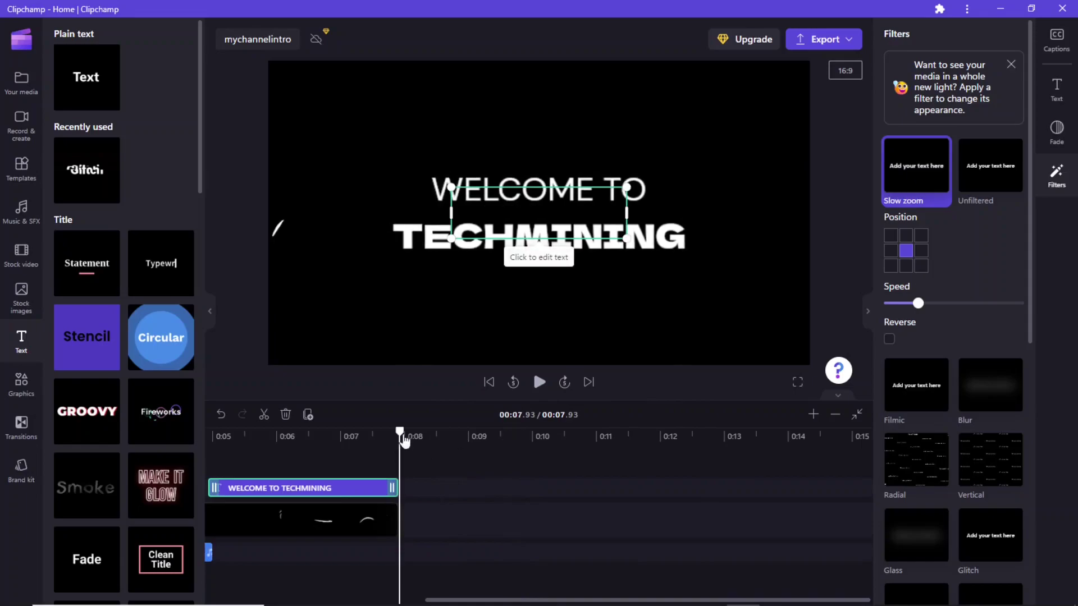
pyautogui.moveTo(404, 441); pyautogui.dragTo(227, 444)
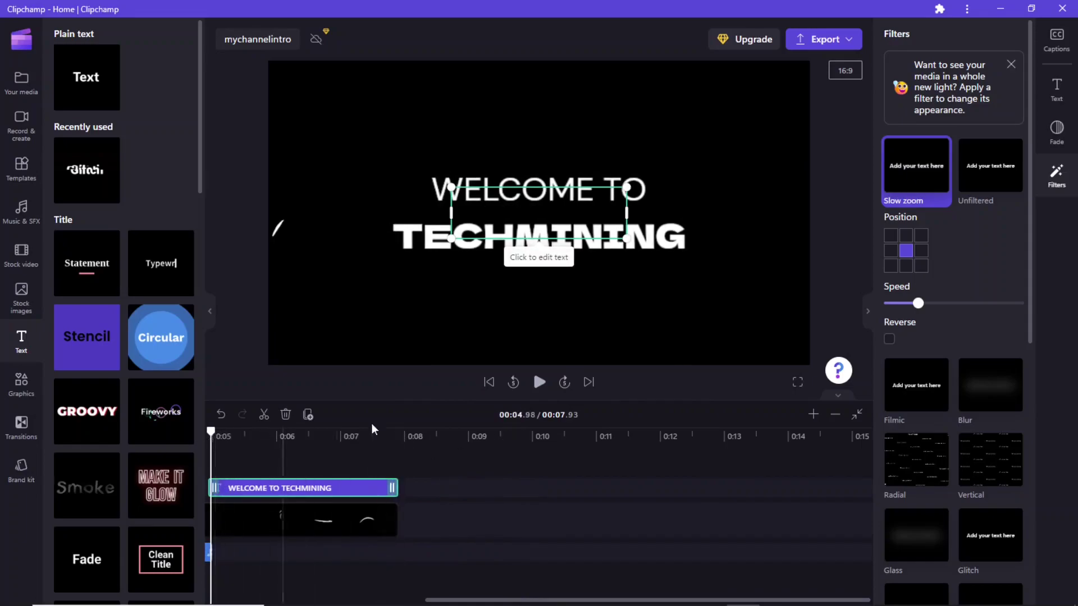
pyautogui.click(539, 383)
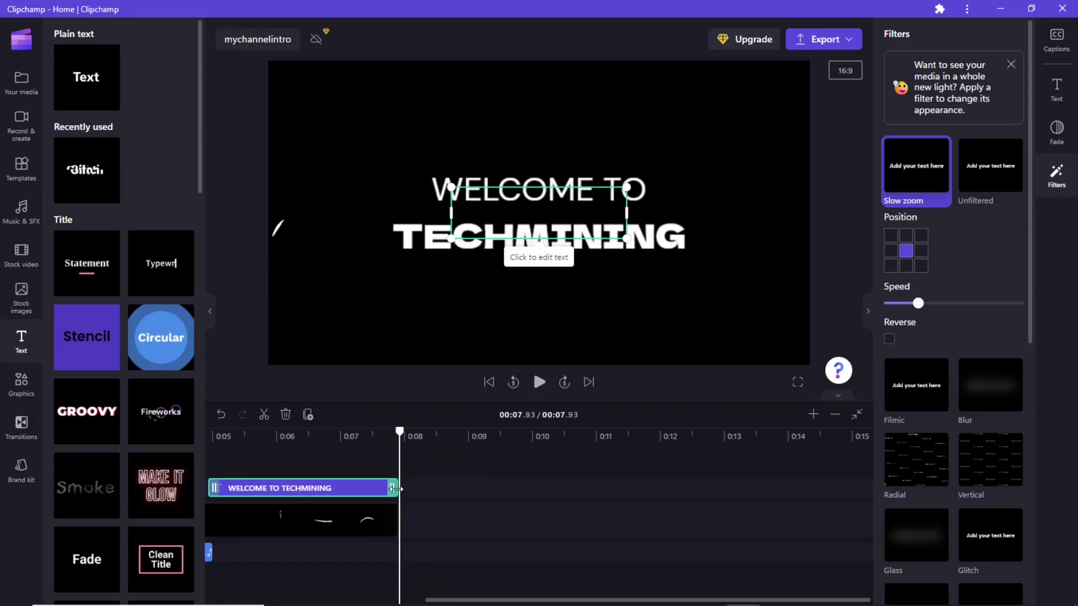
# Step: Extend the closing title and the cartoon shapes background video to end together at 10.14 seconds, and preview the ending
pyautogui.moveTo(396, 489); pyautogui.dragTo(538, 500)
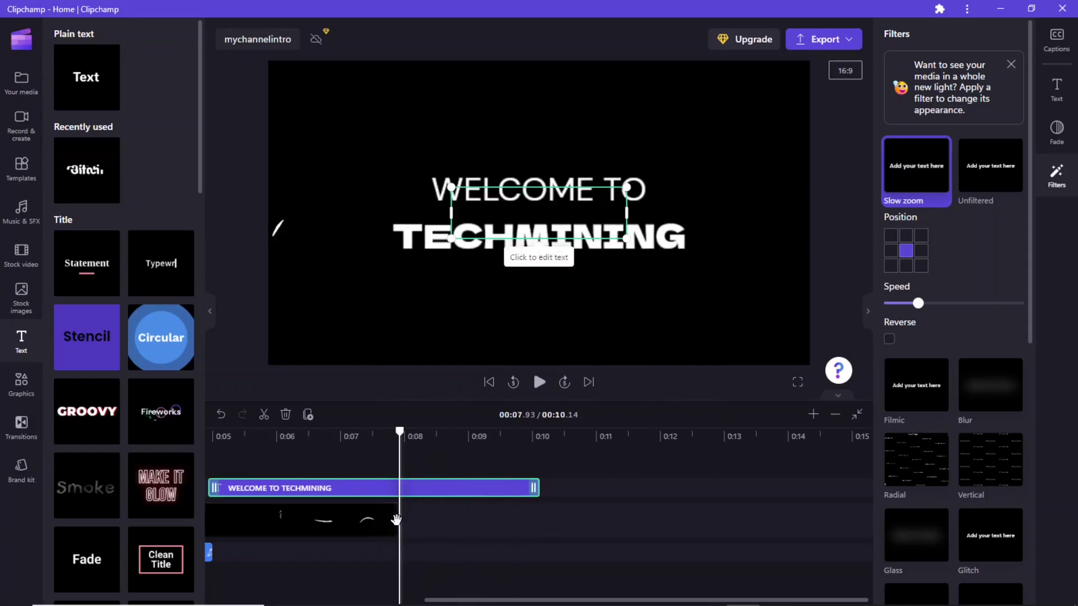
pyautogui.moveTo(394, 520); pyautogui.dragTo(537, 515)
pyautogui.moveTo(399, 431); pyautogui.dragTo(205, 431)
pyautogui.click(538, 382)
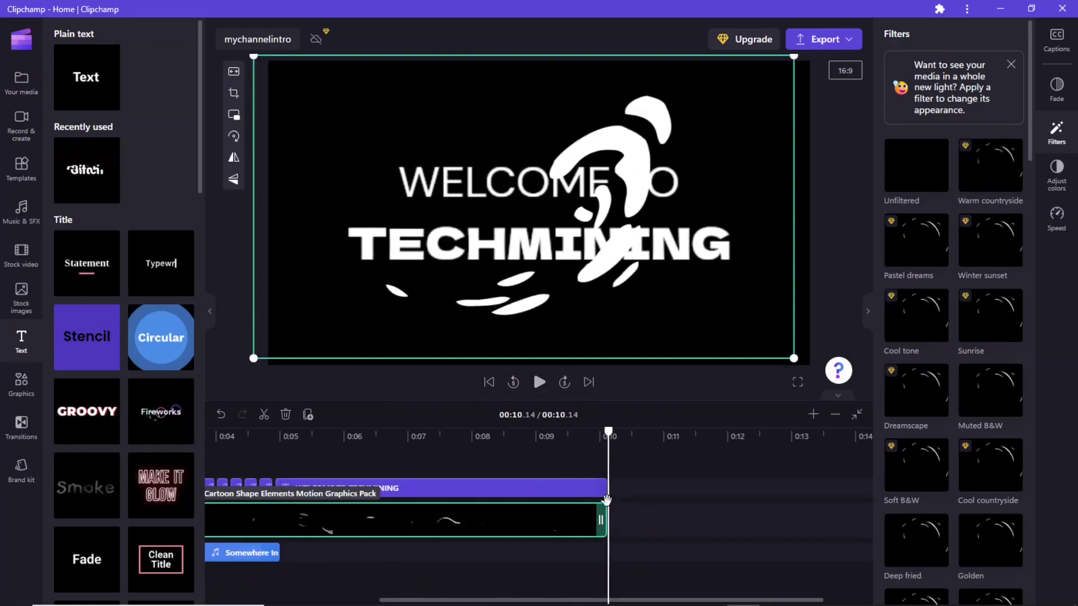
# Step: Trim the closing title and the cartoon shapes background video to end together at about 8.15 seconds, and preview the ending
pyautogui.click(548, 486)
pyautogui.moveTo(548, 485); pyautogui.dragTo(475, 490)
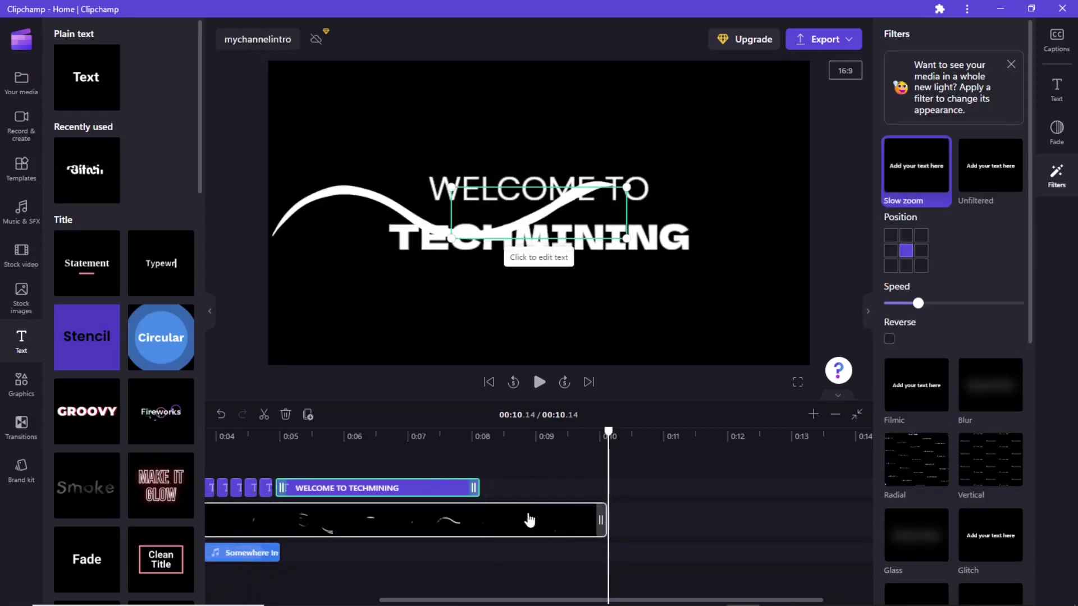
pyautogui.click(575, 523)
pyautogui.moveTo(601, 520); pyautogui.dragTo(479, 505)
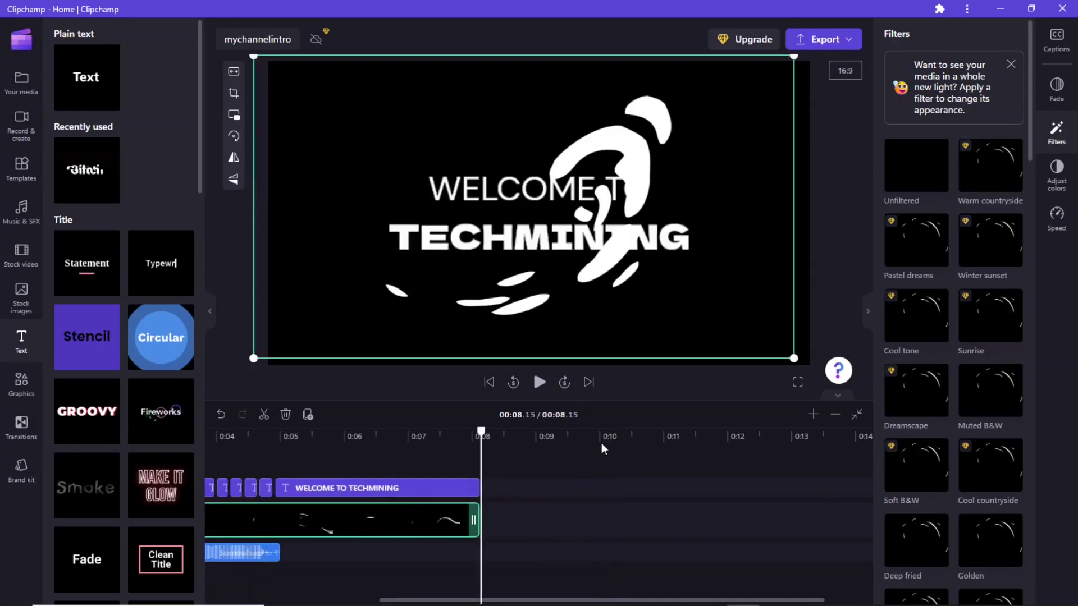
pyautogui.moveTo(460, 435); pyautogui.dragTo(269, 435)
pyautogui.click(540, 383)
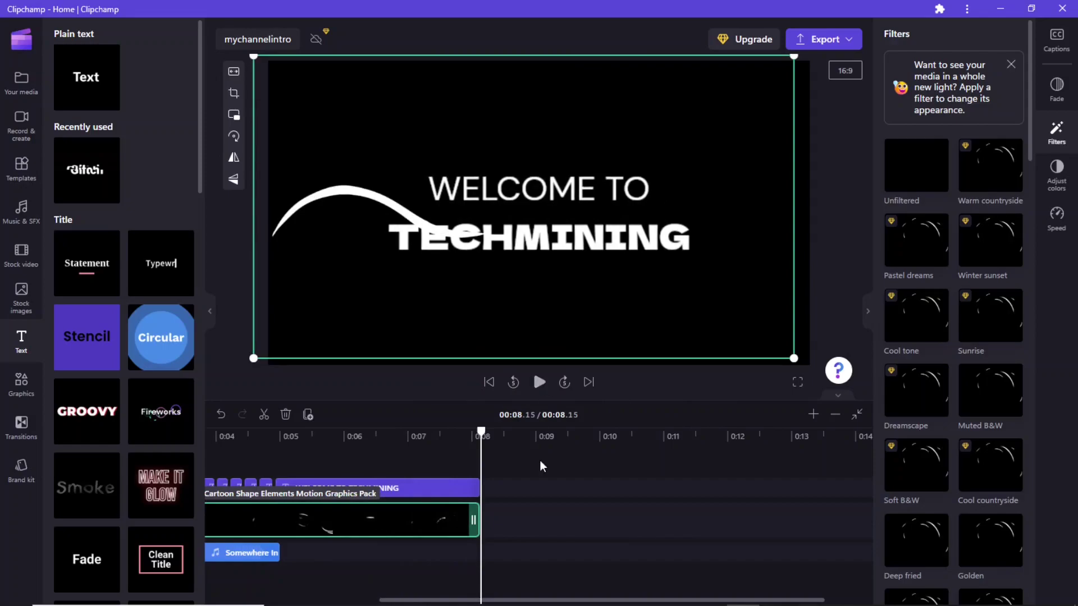
# Step: Extend the end of the cartoon shapes background video to 8.39 seconds and preview the ending
pyautogui.moveTo(474, 520); pyautogui.dragTo(494, 520)
pyautogui.moveTo(481, 432); pyautogui.dragTo(409, 433)
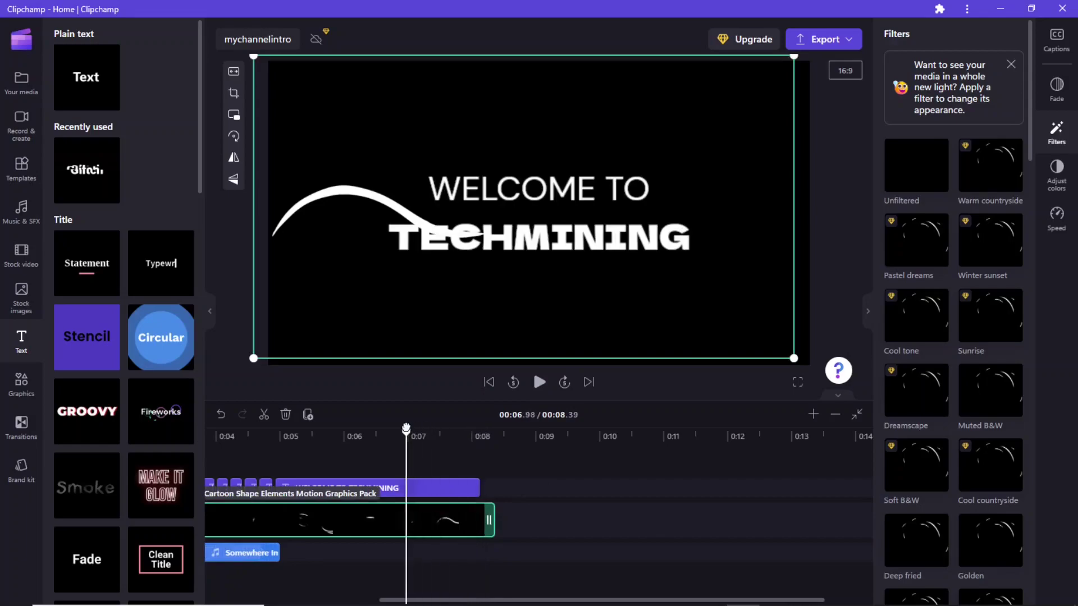
pyautogui.click(539, 382)
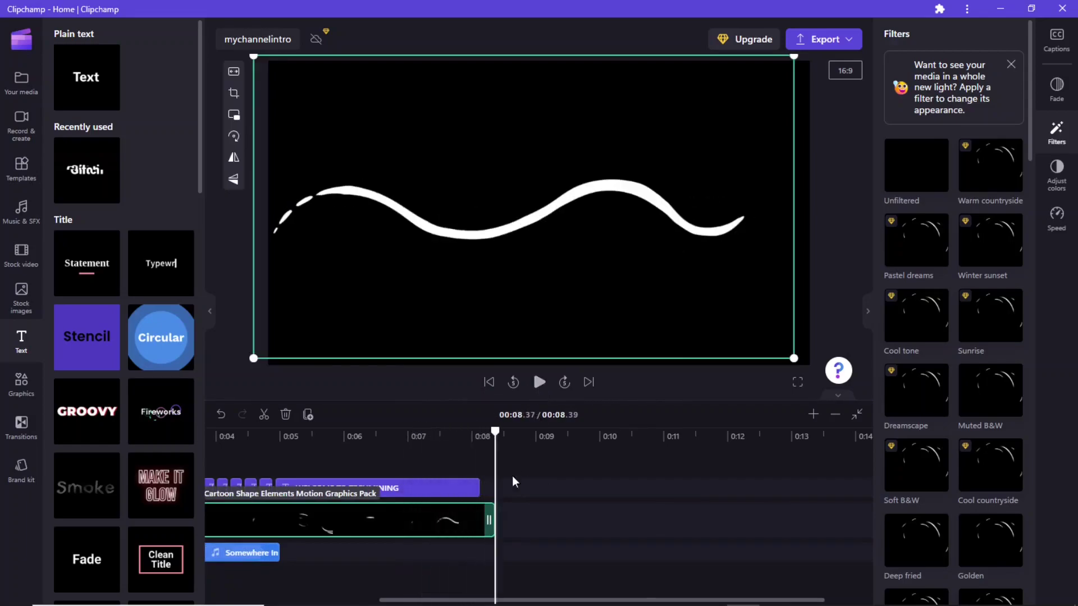
# Step: Trim the end of the cartoon shapes background video to about 7.5 seconds, then preview the ending and the whole intro
pyautogui.moveTo(489, 520); pyautogui.dragTo(436, 509)
pyautogui.moveTo(494, 432); pyautogui.dragTo(370, 437)
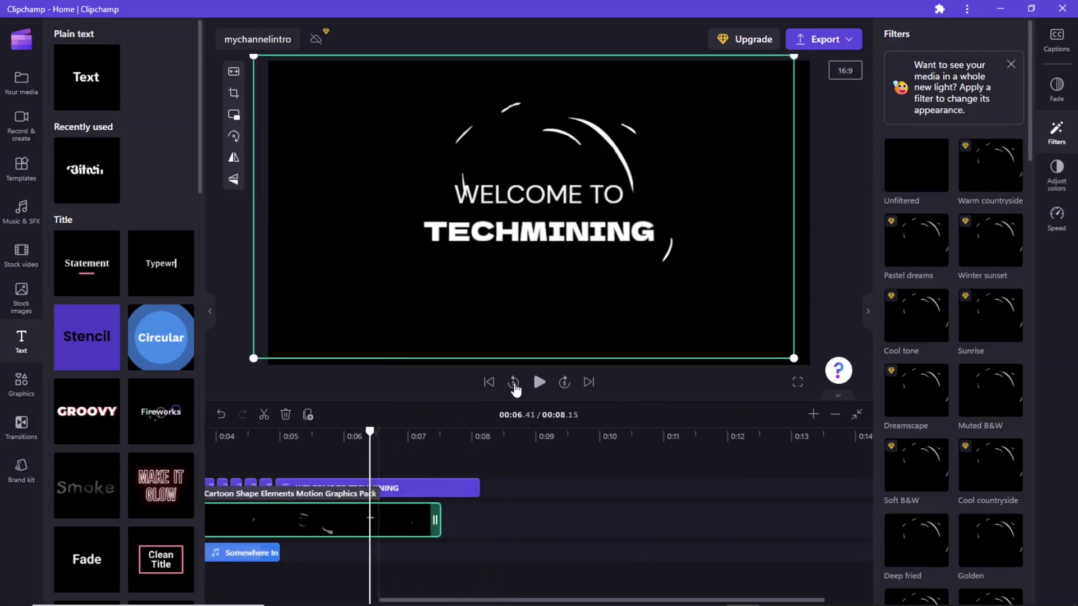
pyautogui.click(539, 382)
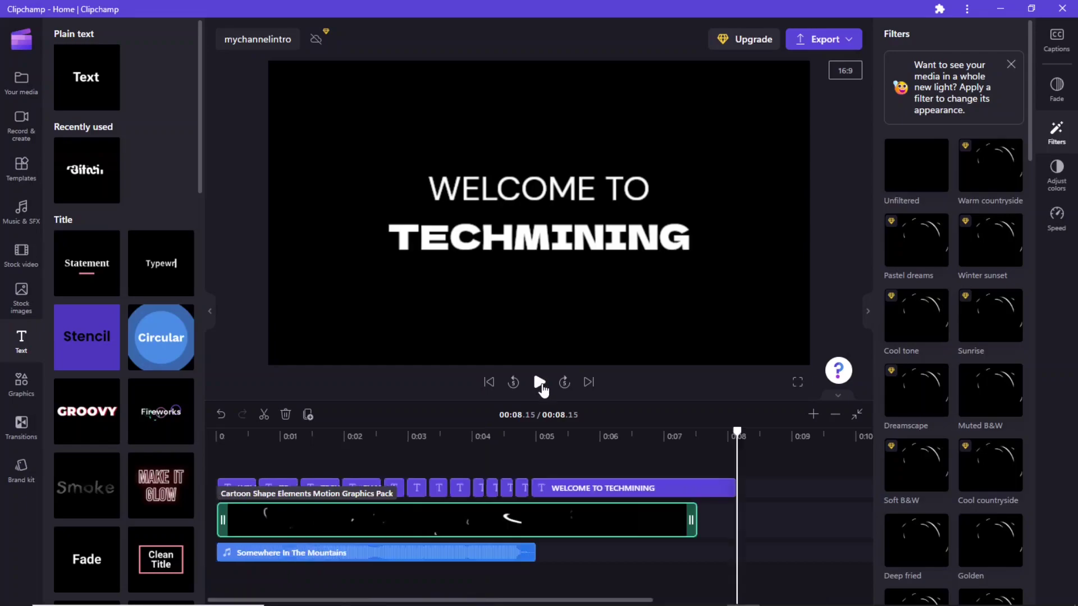
pyautogui.click(540, 384)
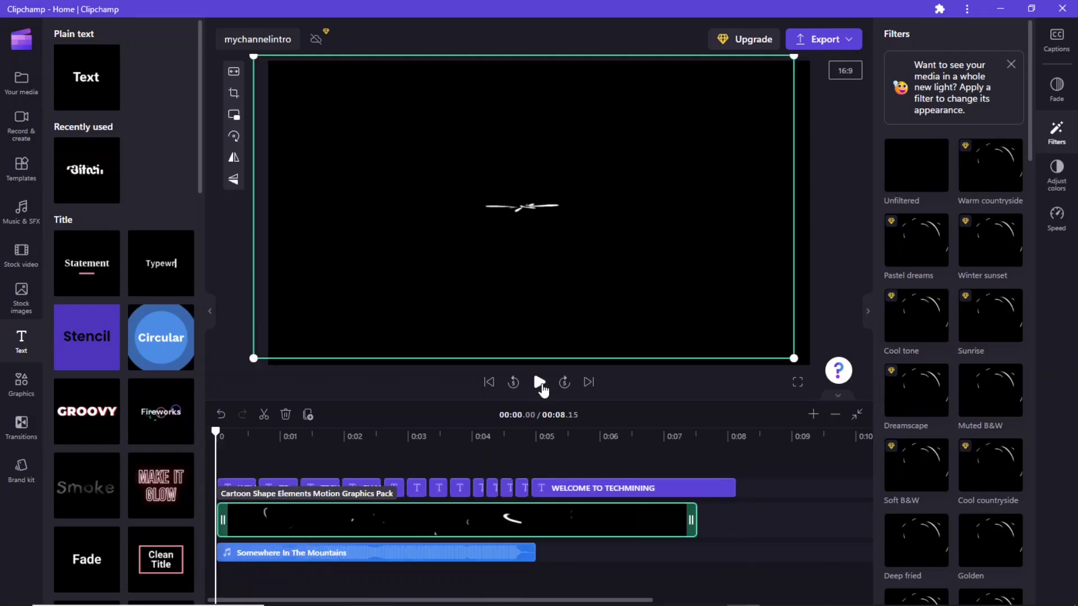
pyautogui.click(540, 384)
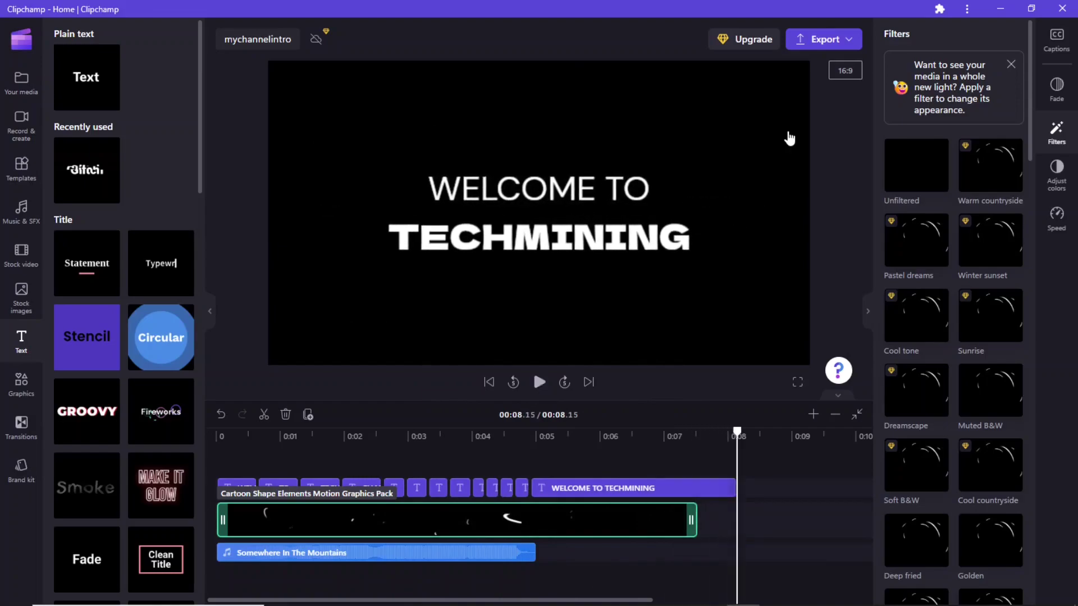
# Step: Start a text-to-speech recording in English (United States) with the Davis voice
pyautogui.click(30, 132)
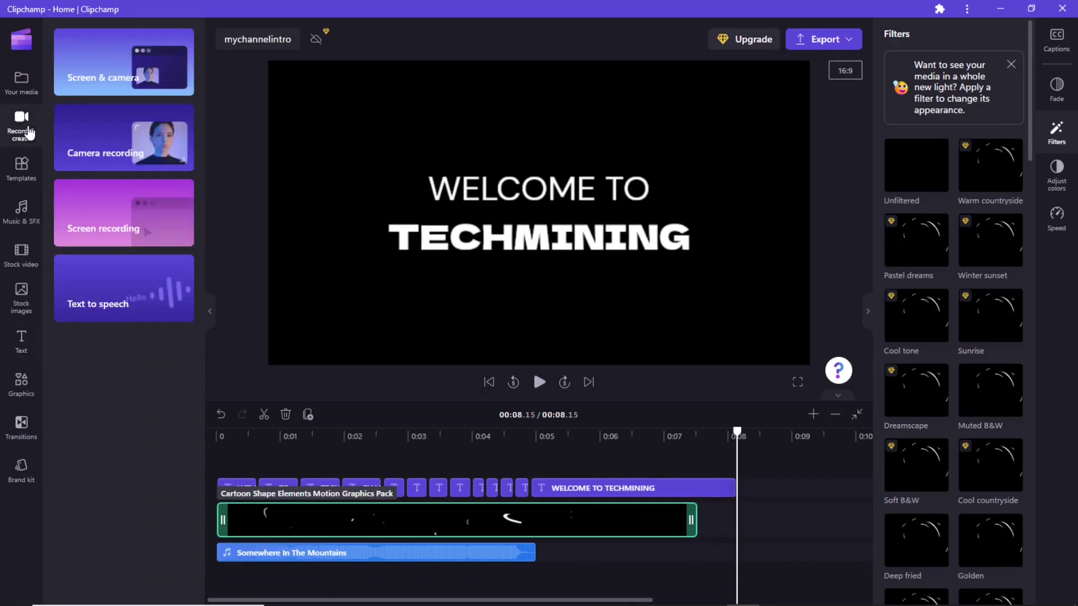
pyautogui.click(108, 296)
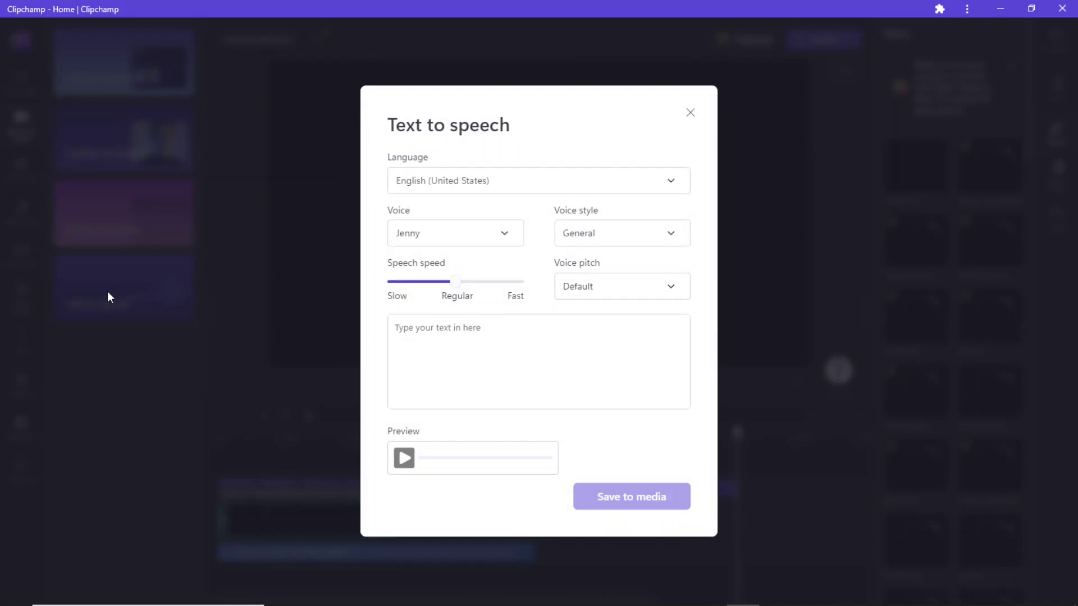
pyautogui.click(502, 235)
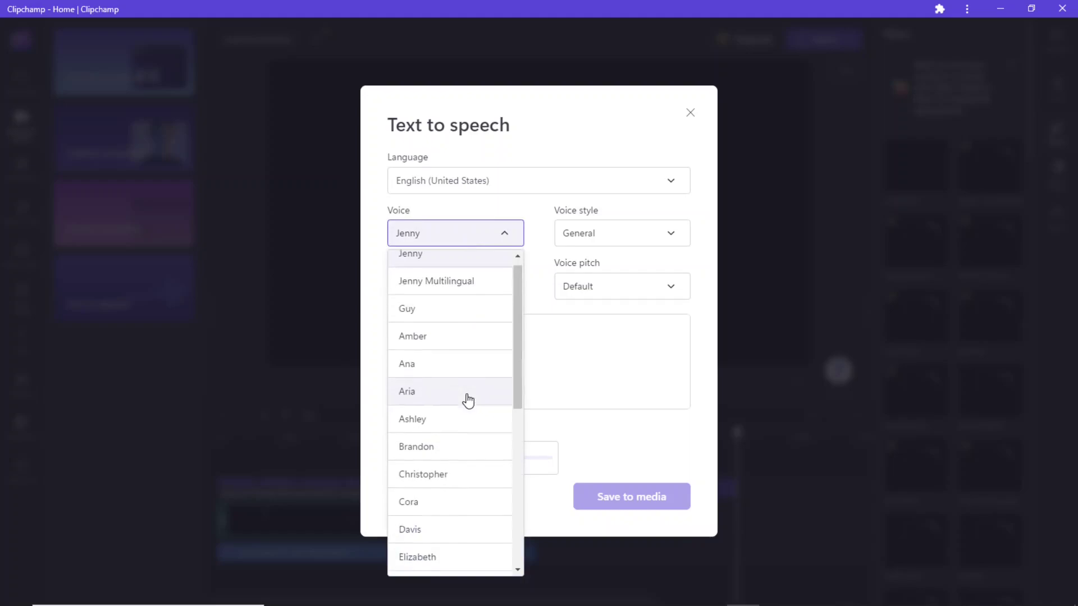
pyautogui.scroll(-2, 468, 401)
pyautogui.click(421, 433)
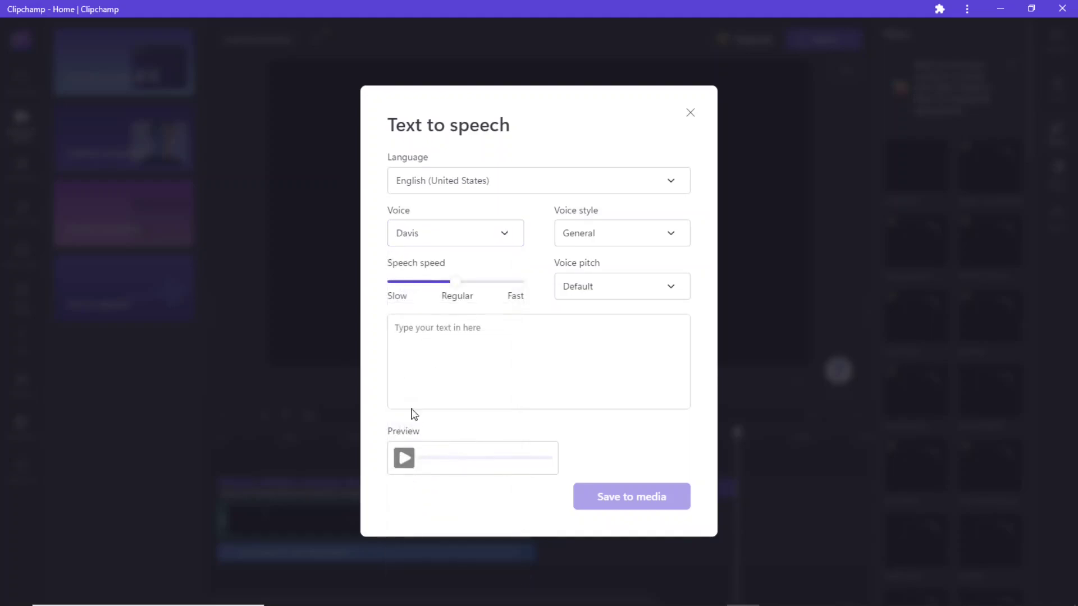
# Step: Enter "welcome to tech mining" as the speech text, preview the voice and save it to the media library
pyautogui.click(394, 330)
pyautogui.write('M')
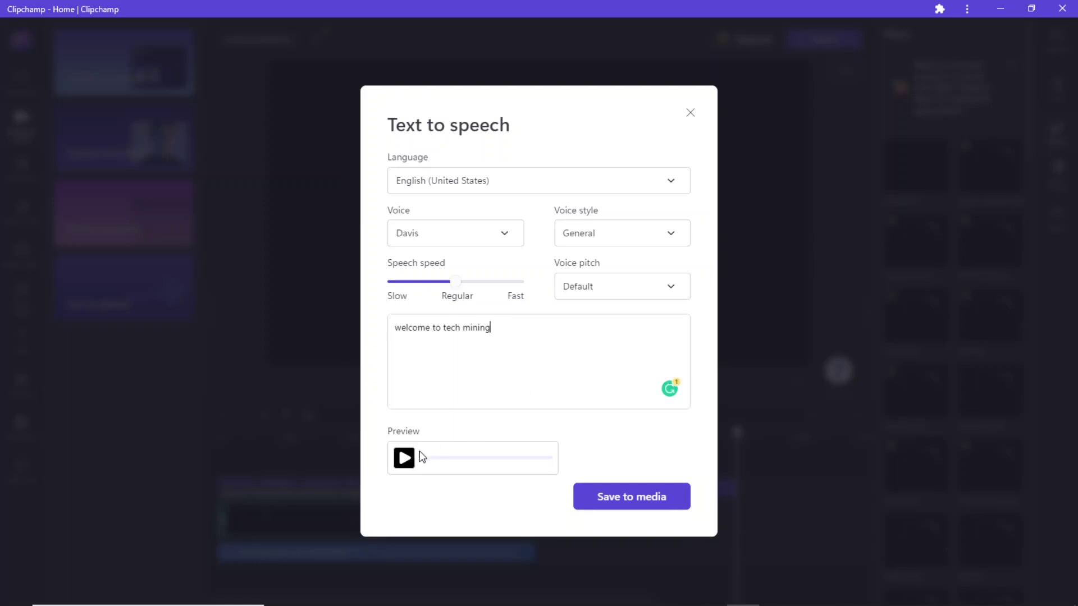
pyautogui.click(403, 461)
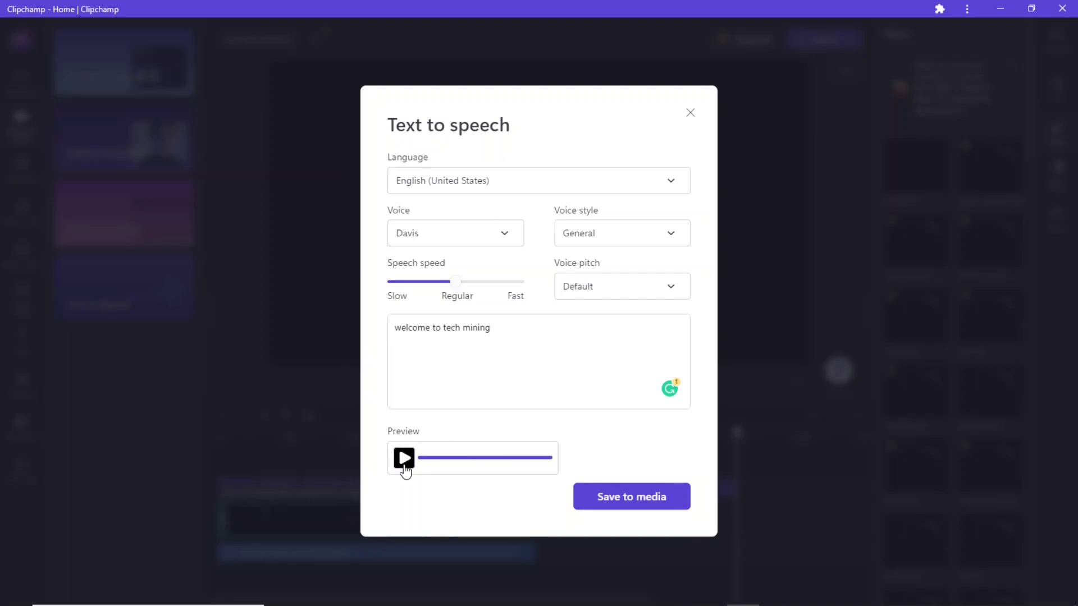
pyautogui.click(638, 498)
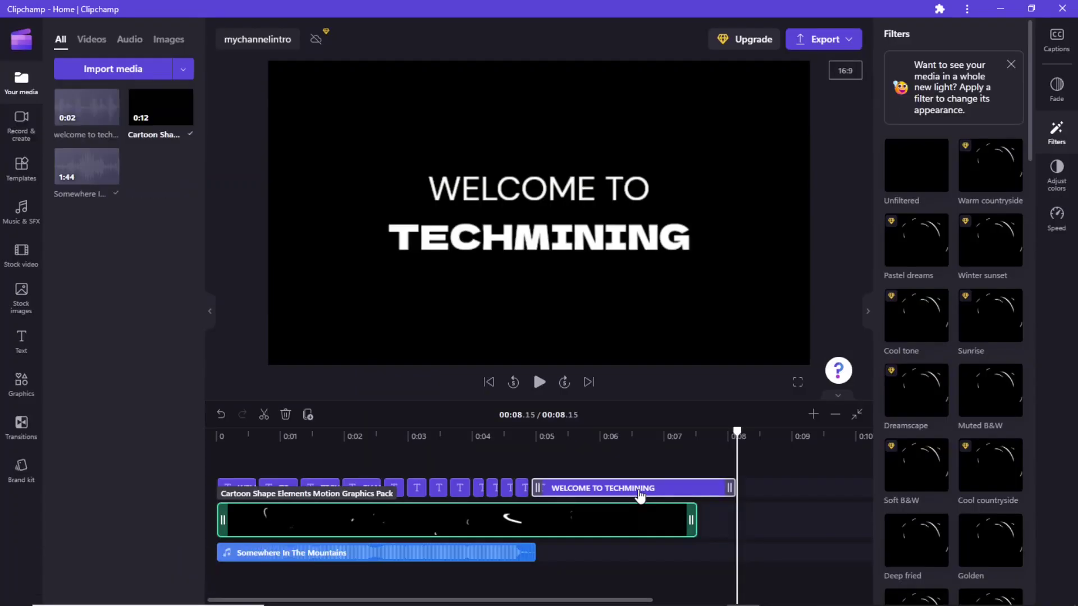
# Step: Place the welcome voiceover on the audio track just after the music, below the closing title, and preview the intro from the start
pyautogui.moveTo(81, 104)
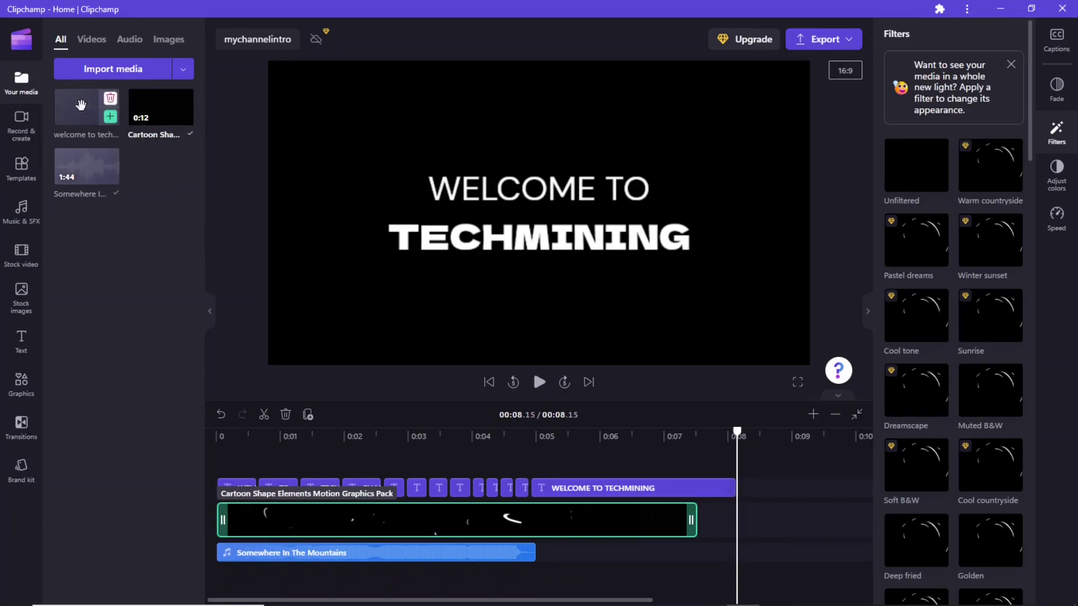
pyautogui.moveTo(81, 104); pyautogui.dragTo(567, 553)
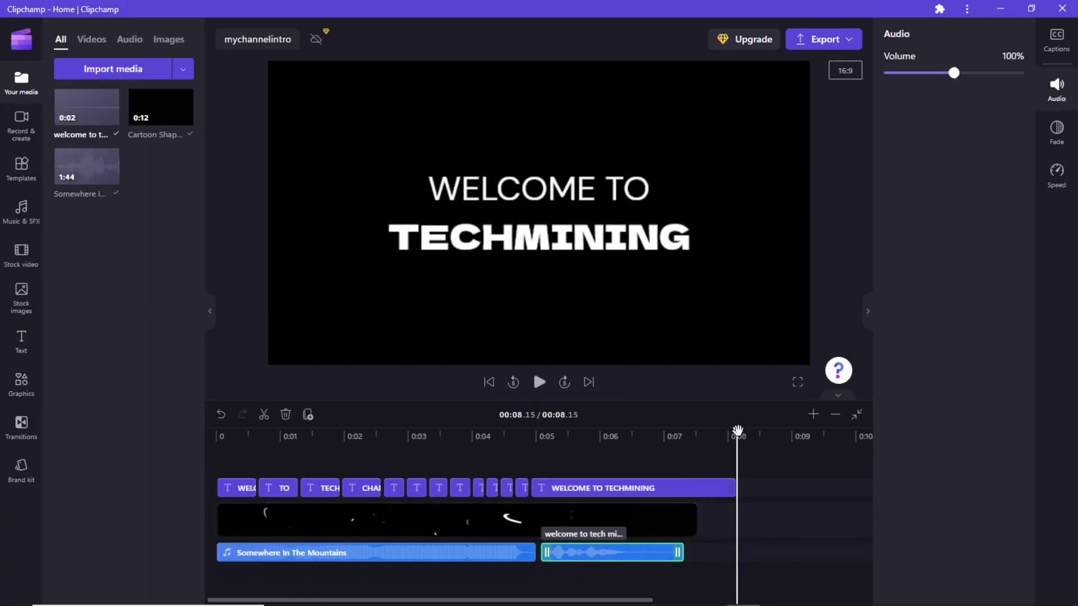
pyautogui.press('Home')
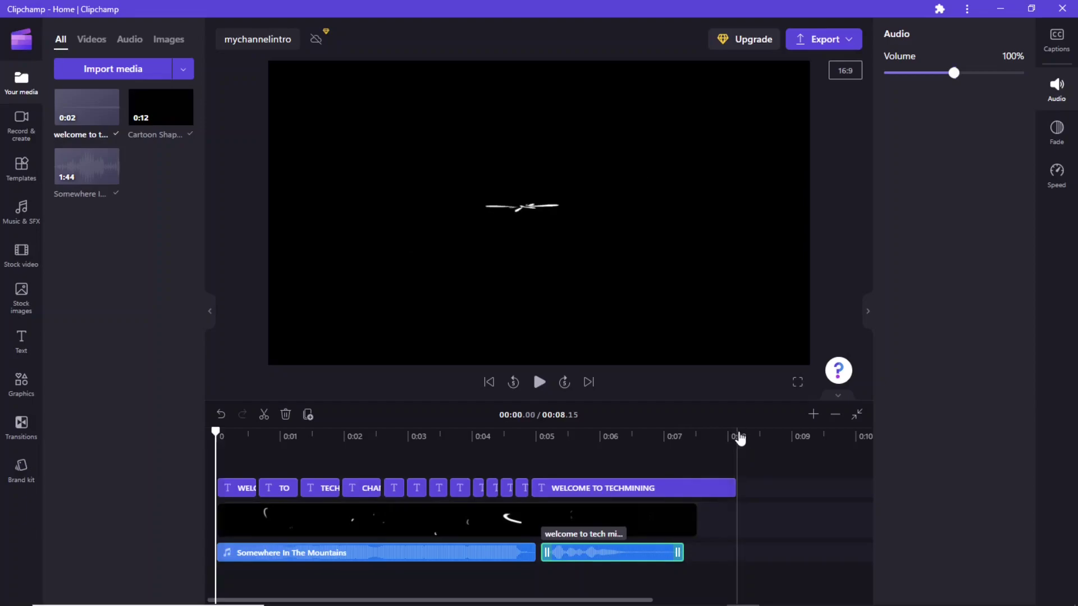
pyautogui.click(538, 382)
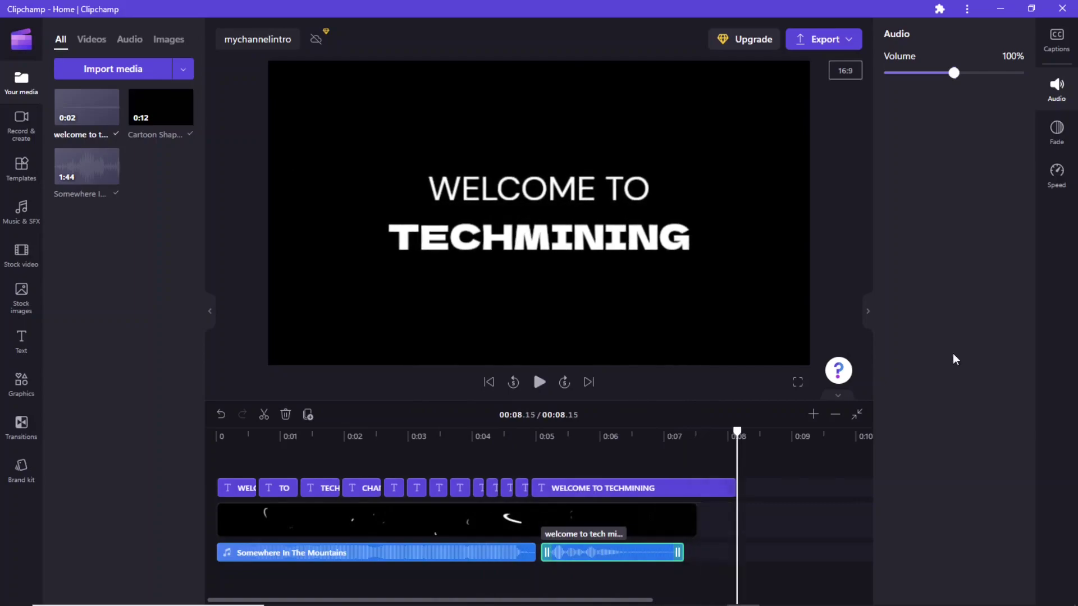
# Step: Export the intro as a 1080p video and show the downloaded file in its folder
pyautogui.click(852, 44)
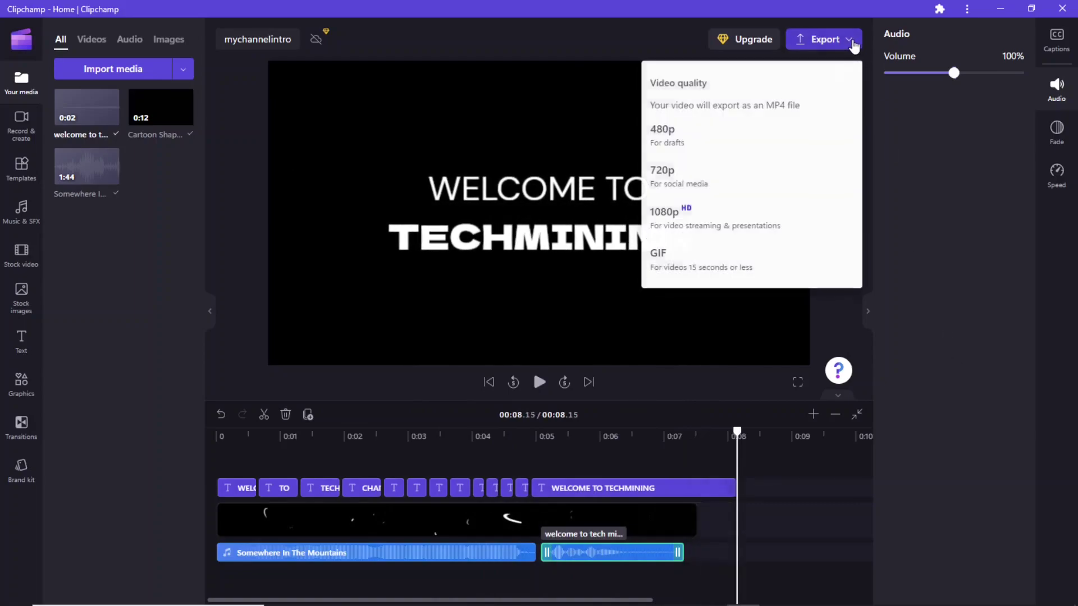
pyautogui.click(667, 229)
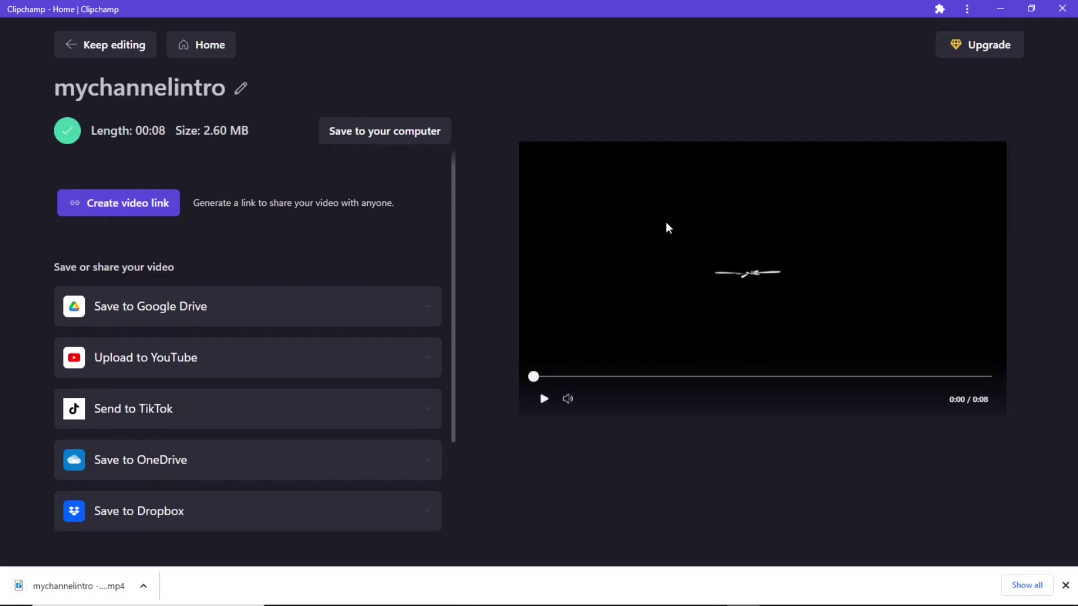
pyautogui.click(142, 588)
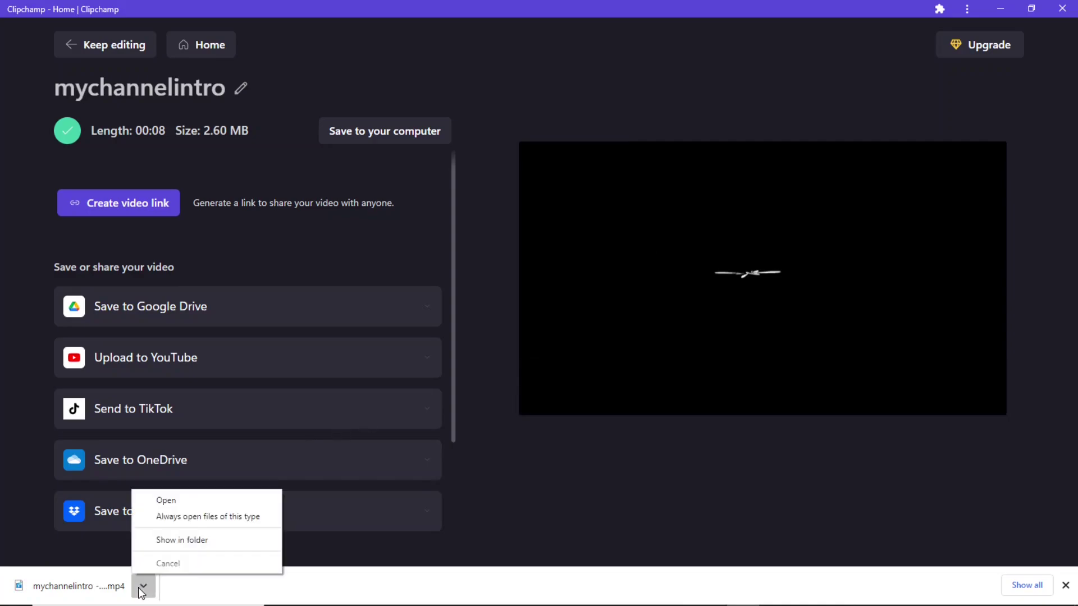
pyautogui.click(180, 540)
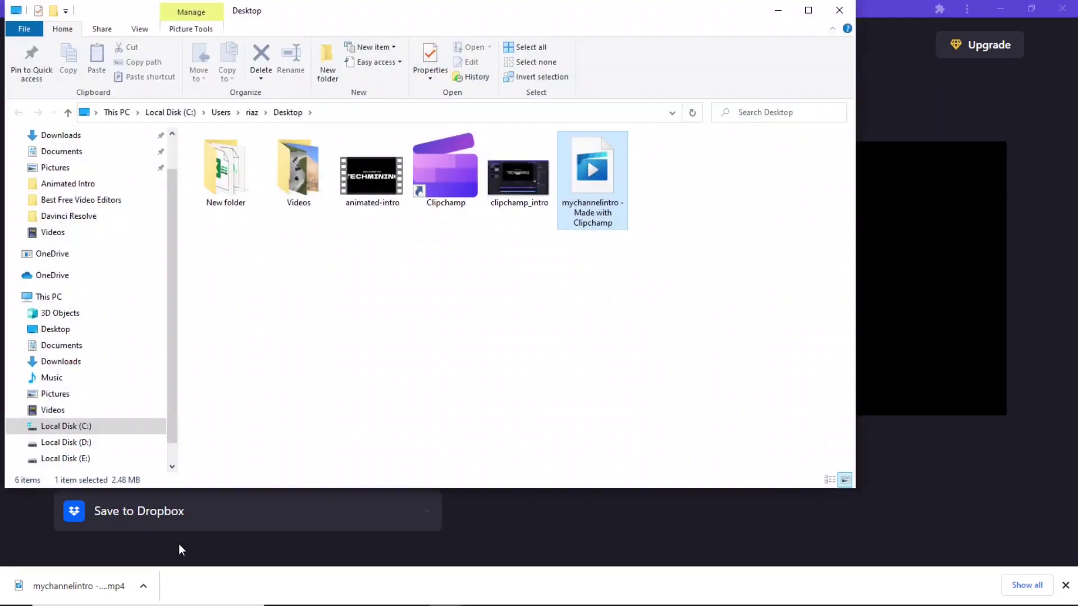